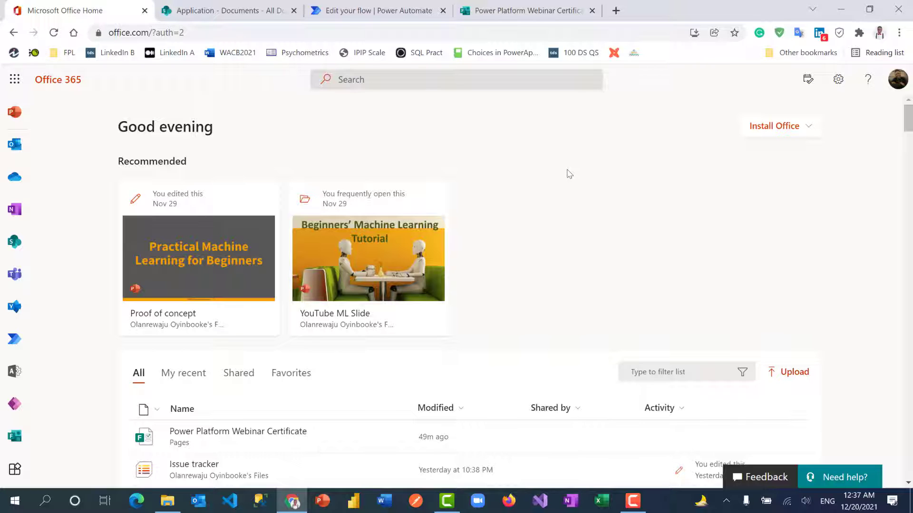
Preview the Power Platform Webinar Certificate form as a respondent, then return to editing.
click(546, 14)
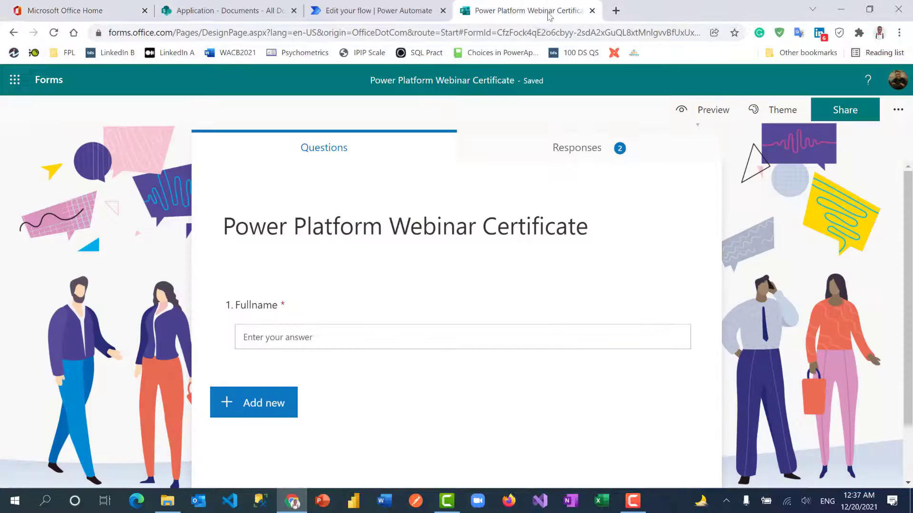
click(695, 108)
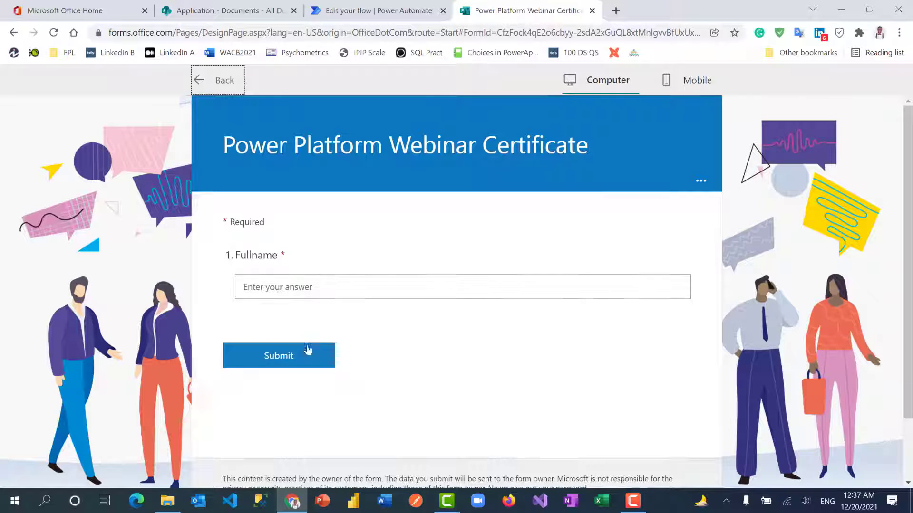
click(219, 80)
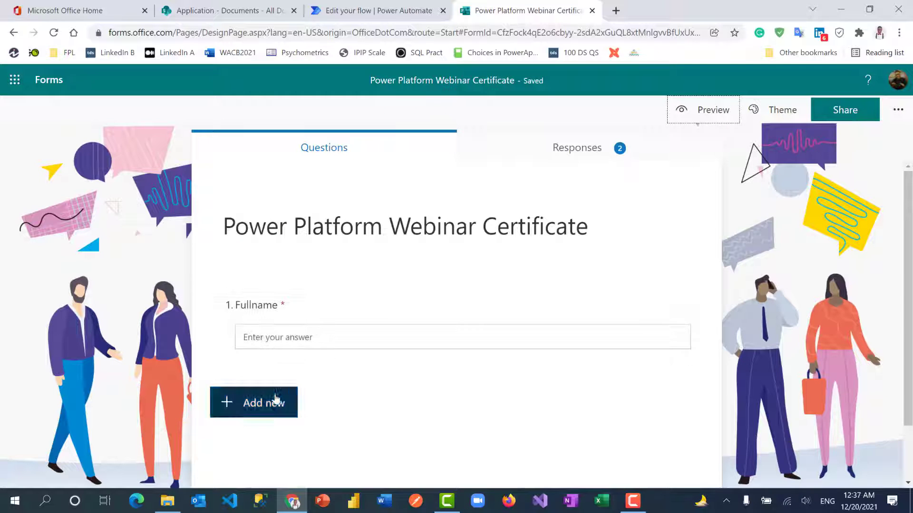
Add a text question titled 'Email Address' after Fullname.
click(264, 403)
click(352, 401)
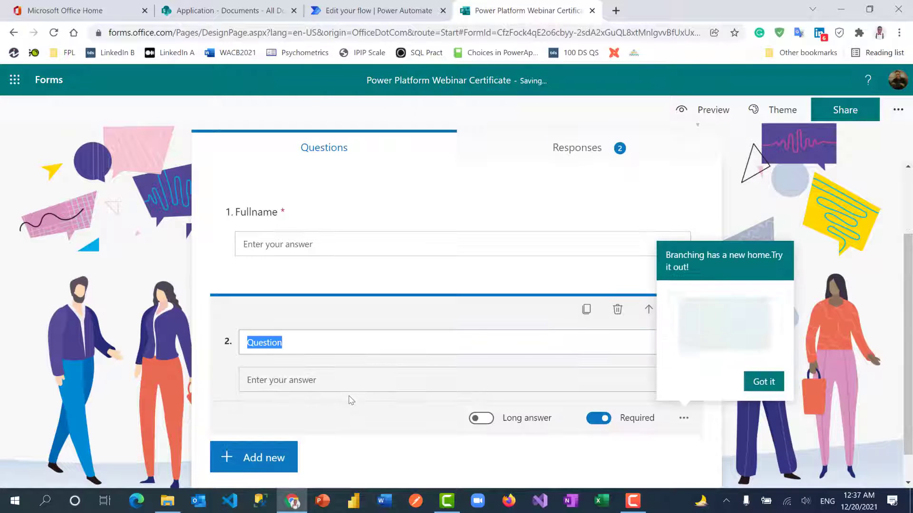
text(Email )
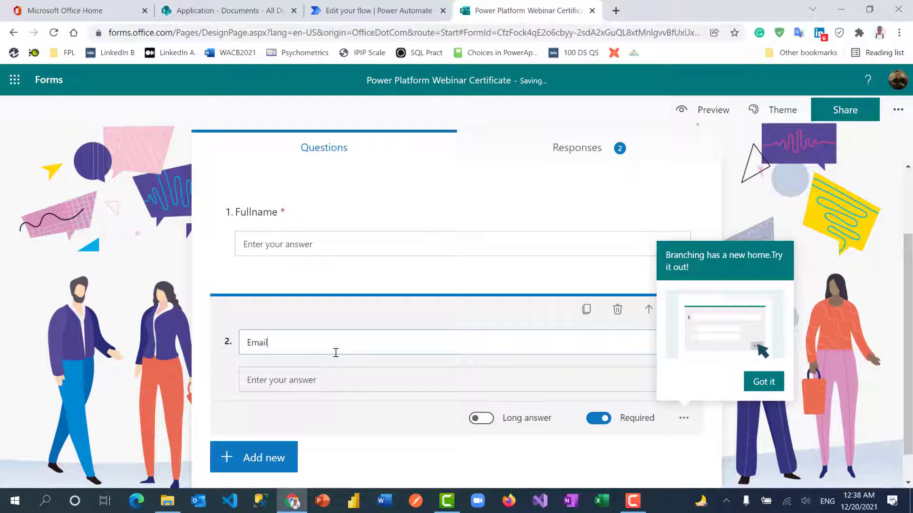
text(Addres)
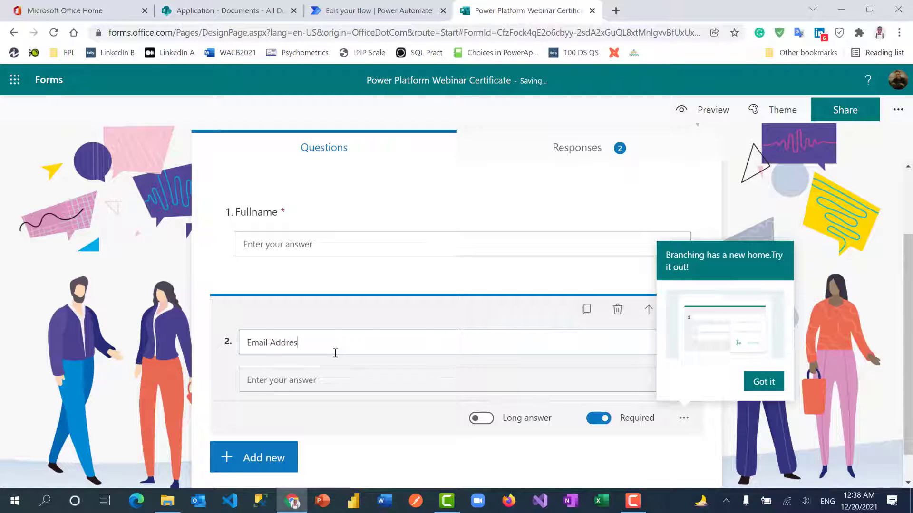
text(s)
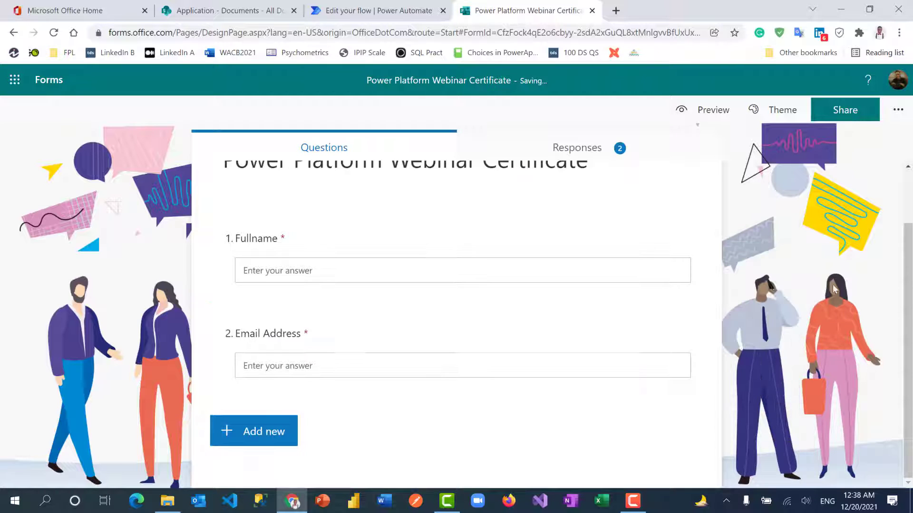
click(832, 284)
click(375, 10)
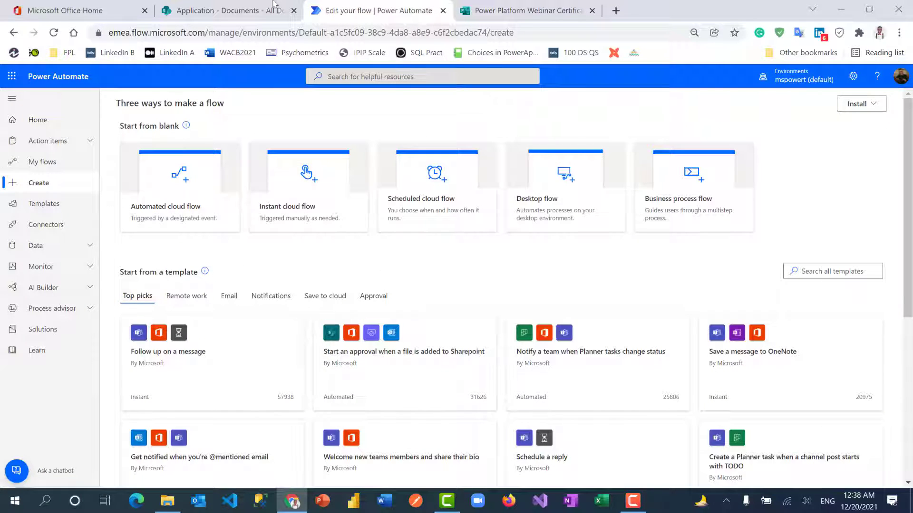
From the Application site's home page, create a document library called 'Webinar Certificates'.
click(228, 10)
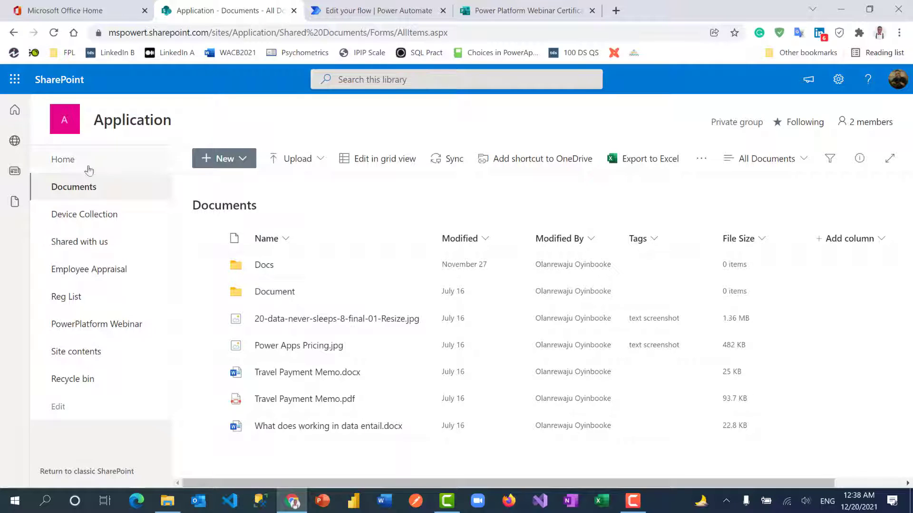
click(74, 163)
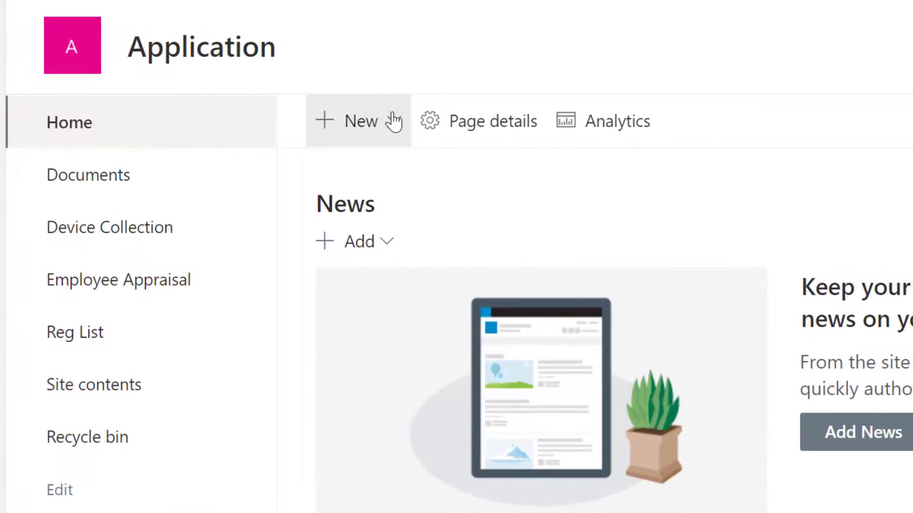
click(225, 157)
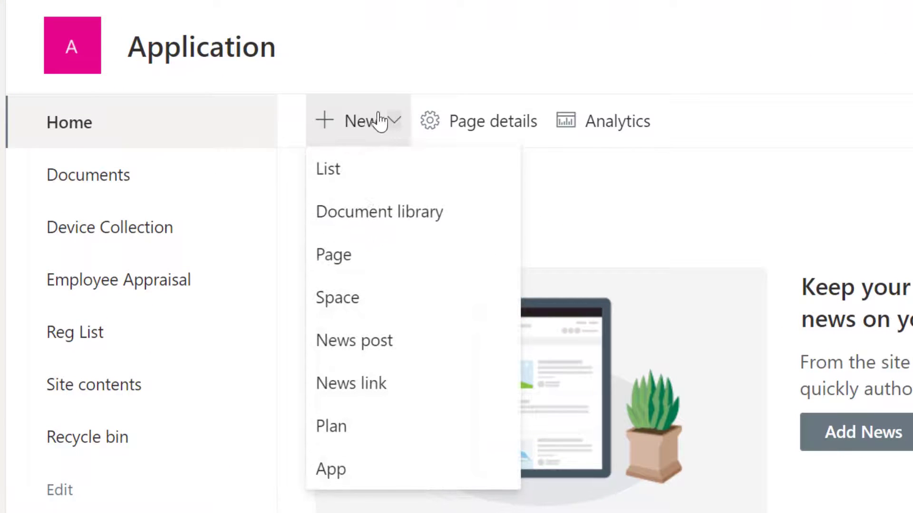
click(358, 226)
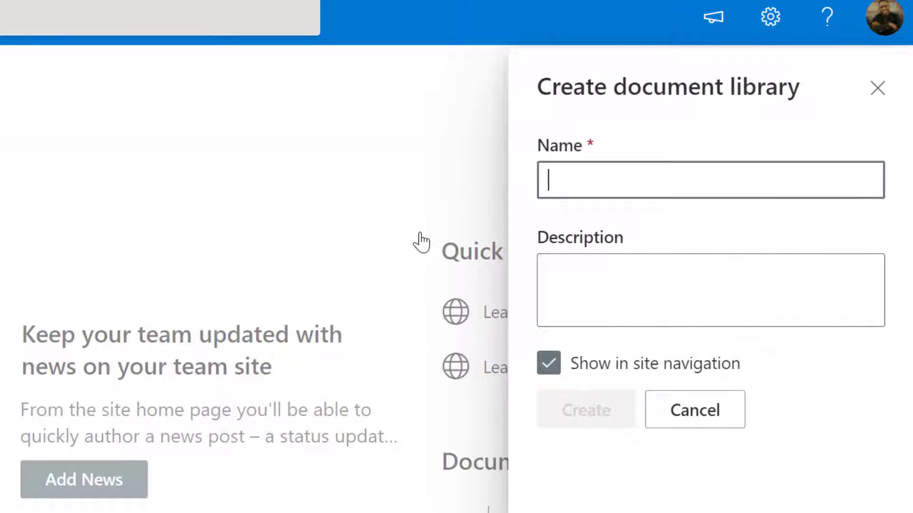
text(Webinar )
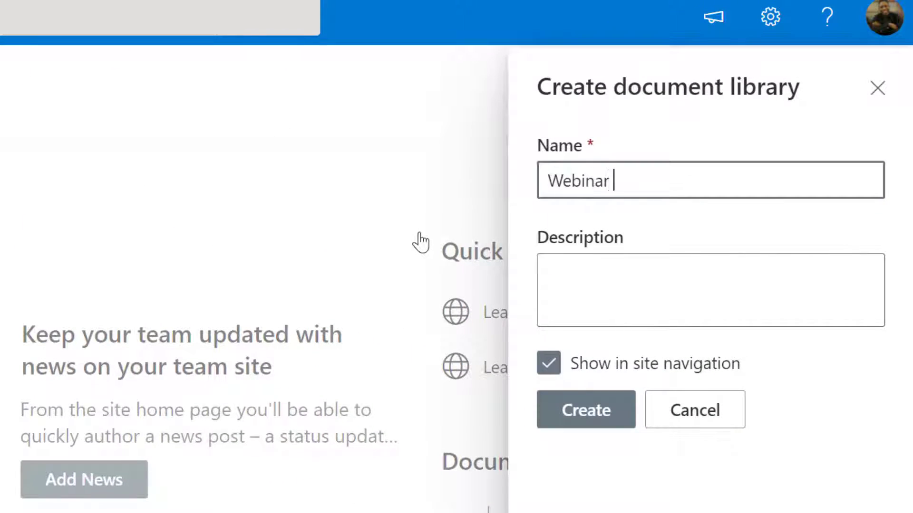
text(Certifica)
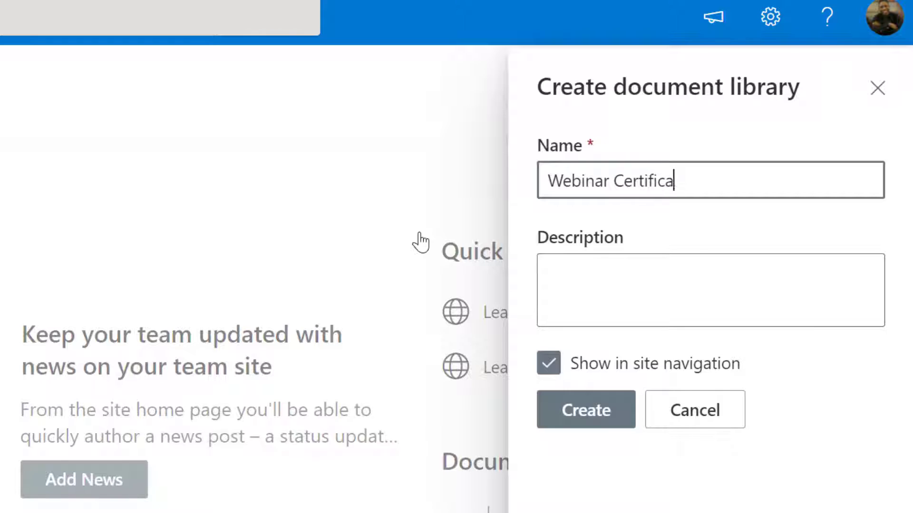
text(tes)
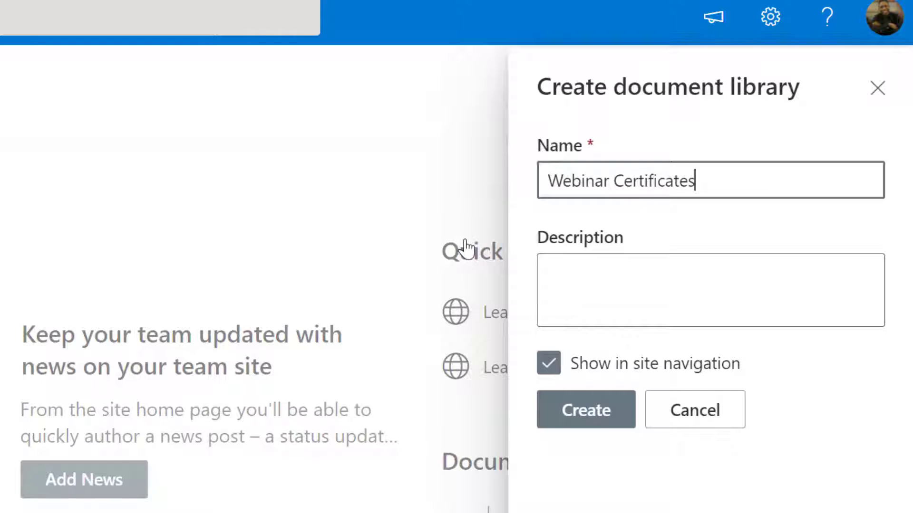
click(608, 410)
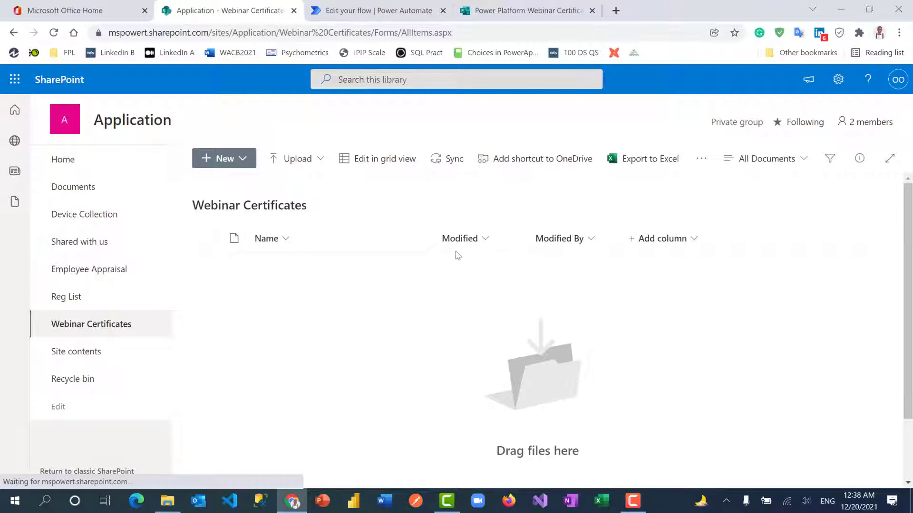
Add a single line of text column named Fullname to the library.
drag(435, 238, 374, 238)
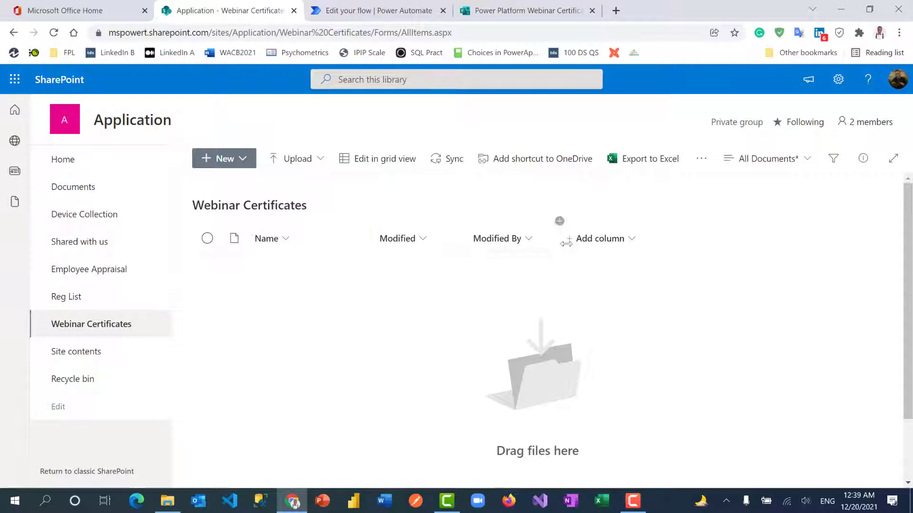
click(606, 240)
click(728, 203)
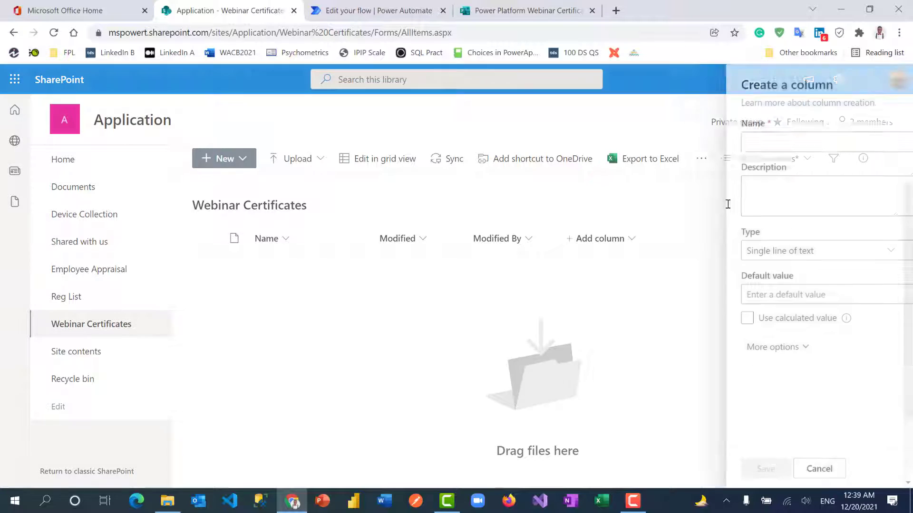
text(Full)
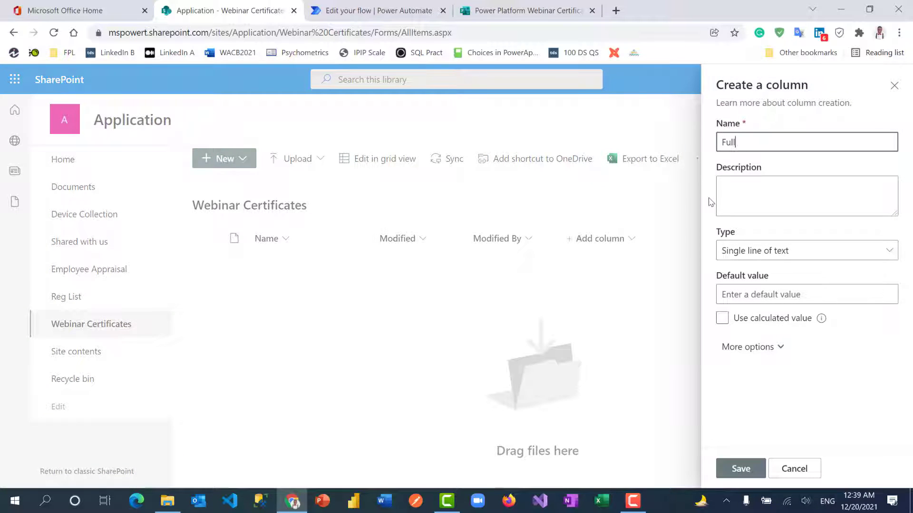
text(name)
click(739, 469)
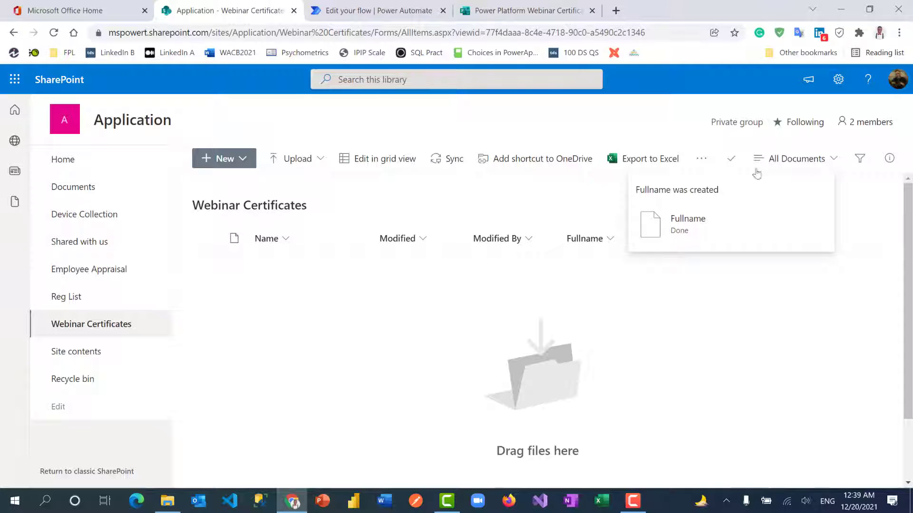
click(731, 158)
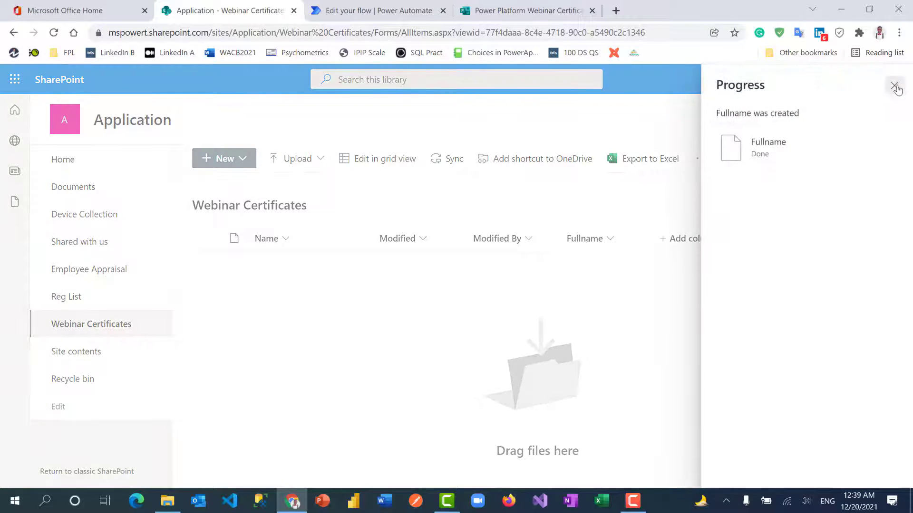
click(895, 86)
Add a second single line of text column named Email Address.
click(694, 238)
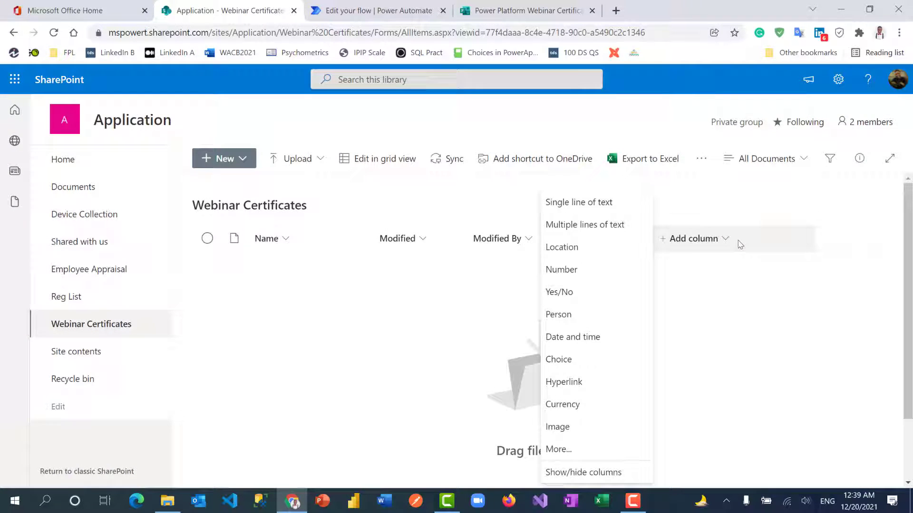
click(575, 203)
text(Email)
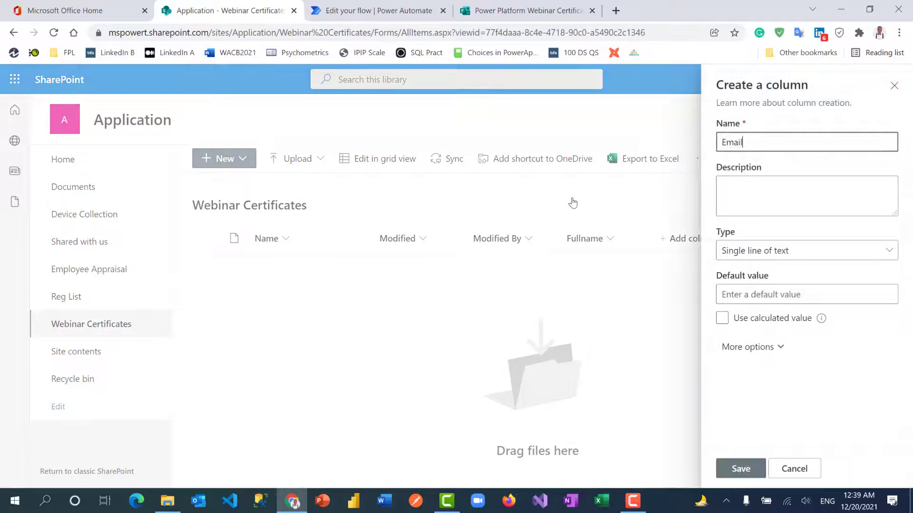
text( Address)
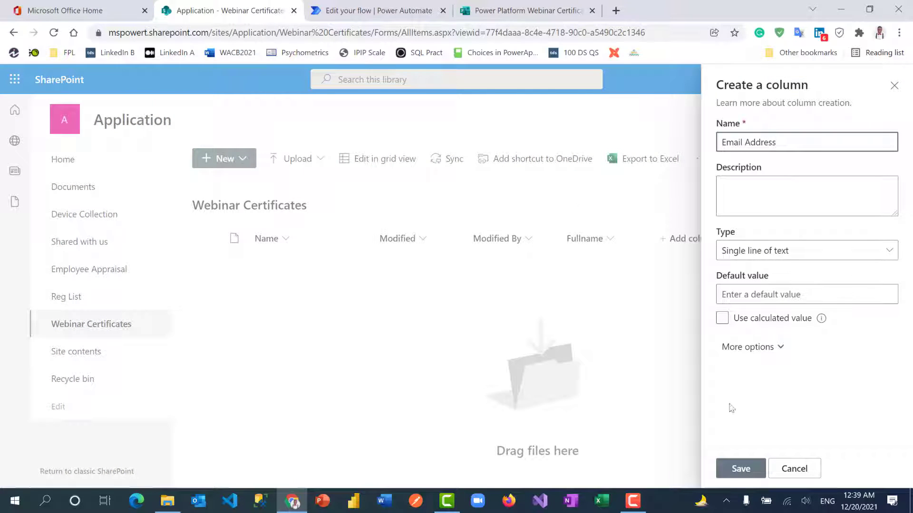
click(742, 469)
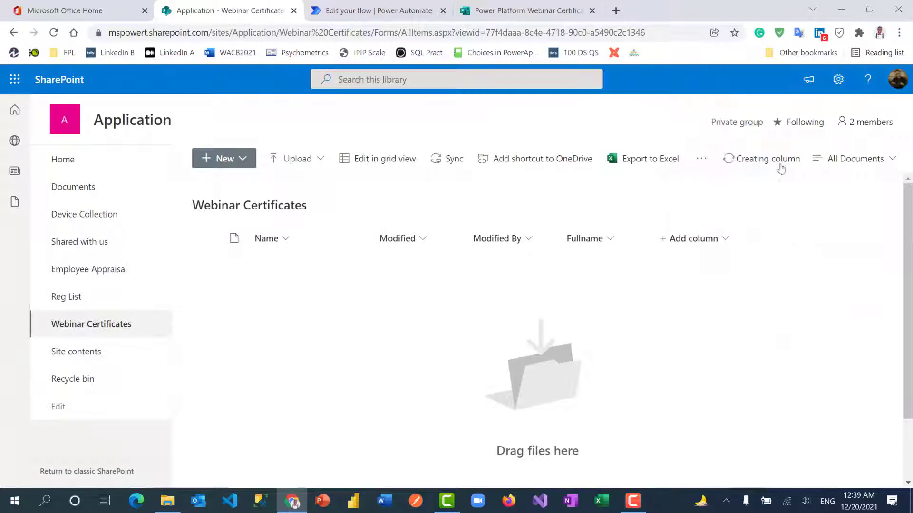
click(739, 164)
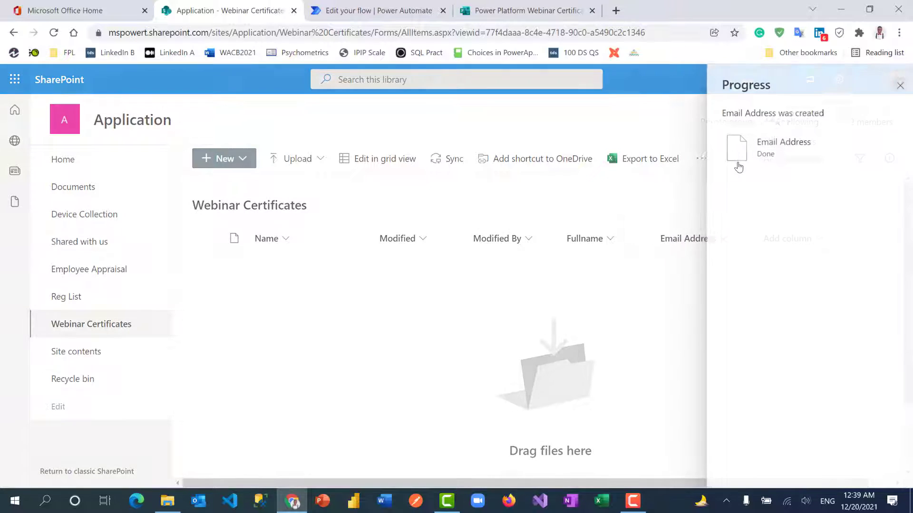
click(894, 85)
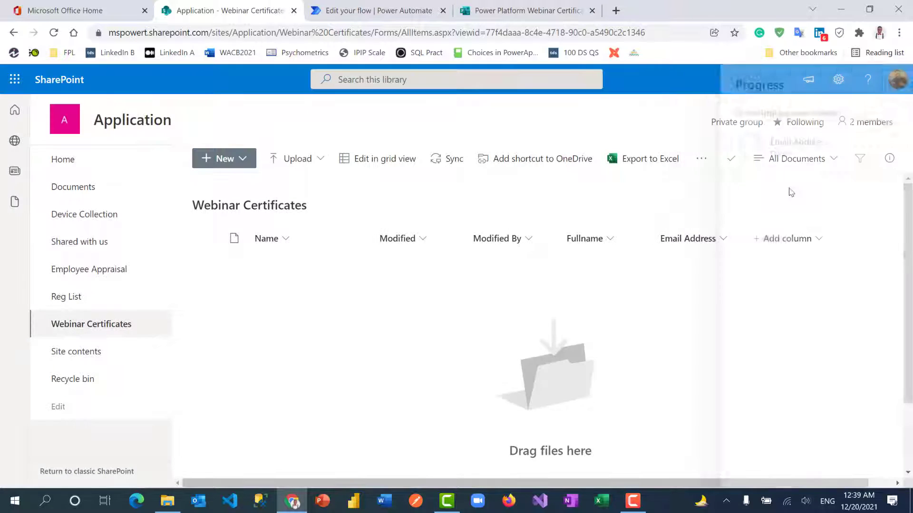
Add a date-only Date and time column named DateSubmitted.
click(786, 239)
click(667, 338)
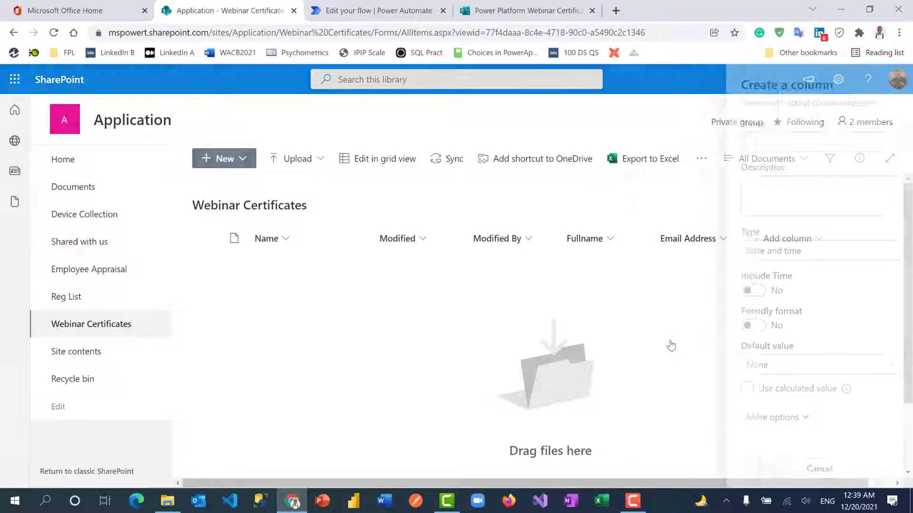
text(DateSubmitted)
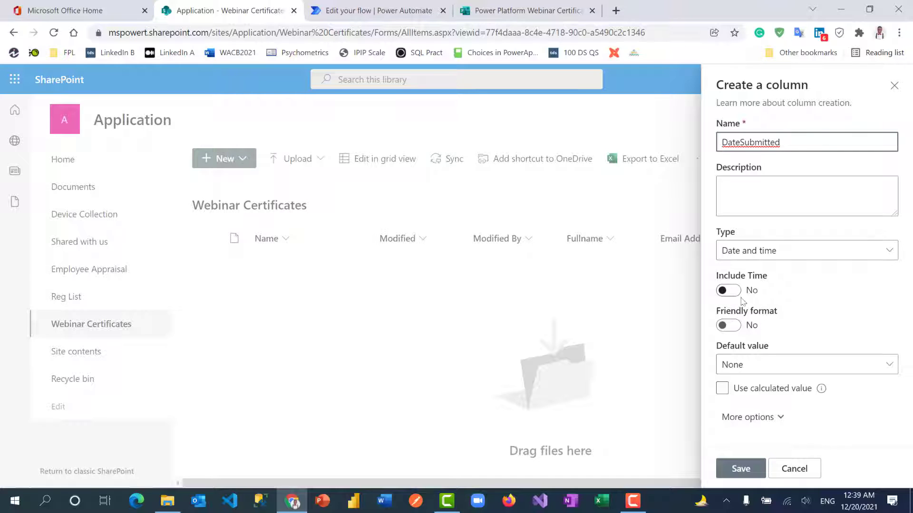
click(745, 471)
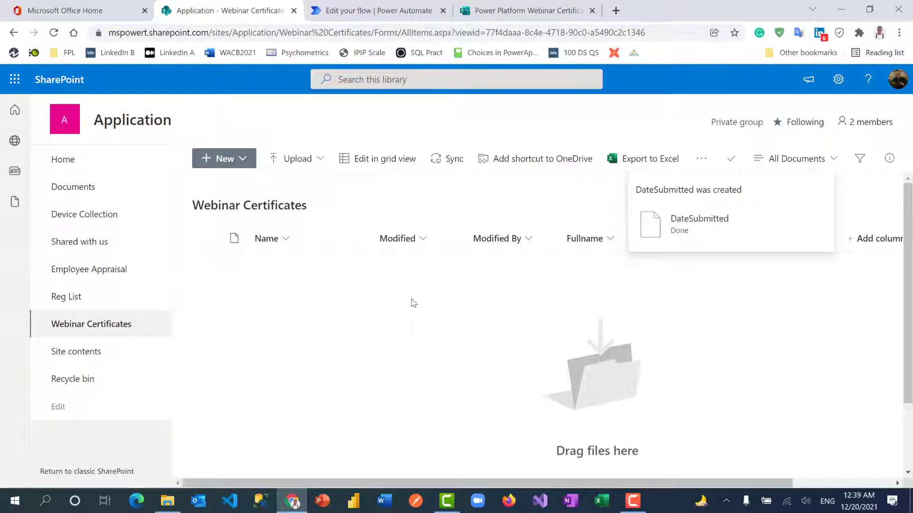
Upload Certificate of Participation.docx into the Webinar Certificates library.
click(307, 160)
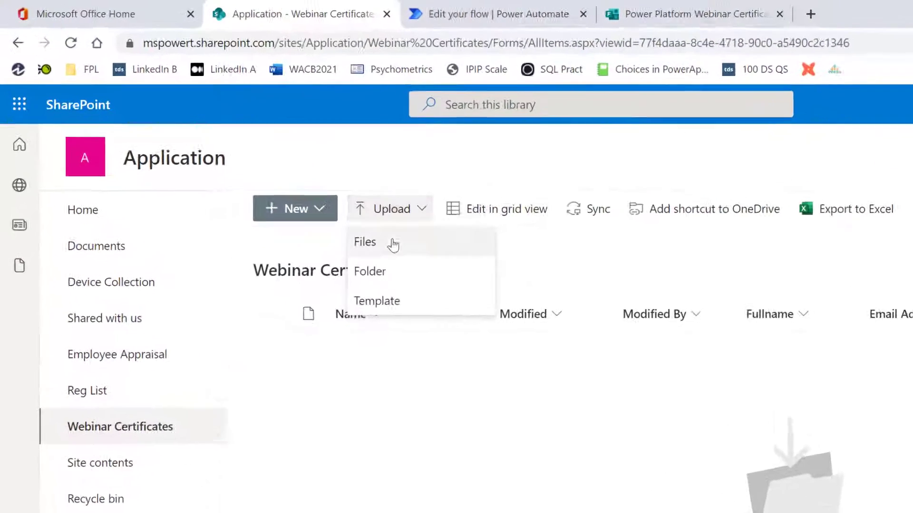
click(304, 187)
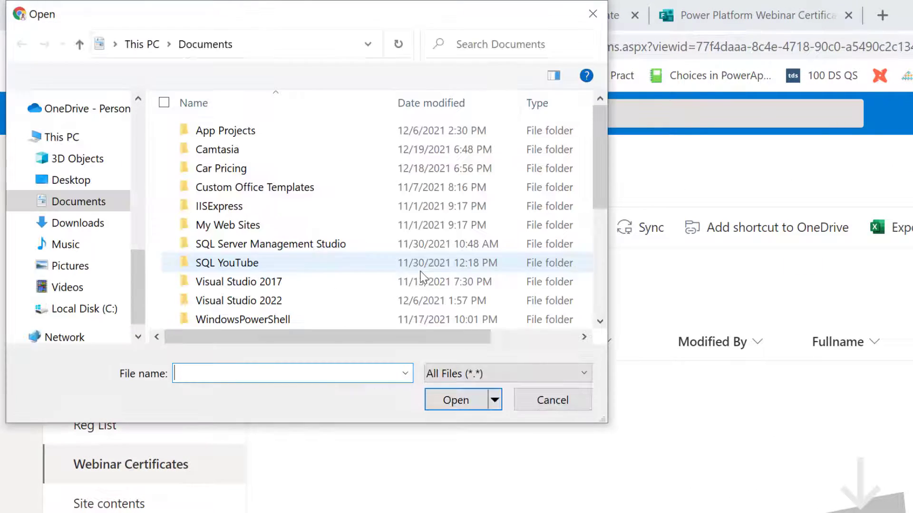
scroll(255, 261, down, 3)
click(266, 206)
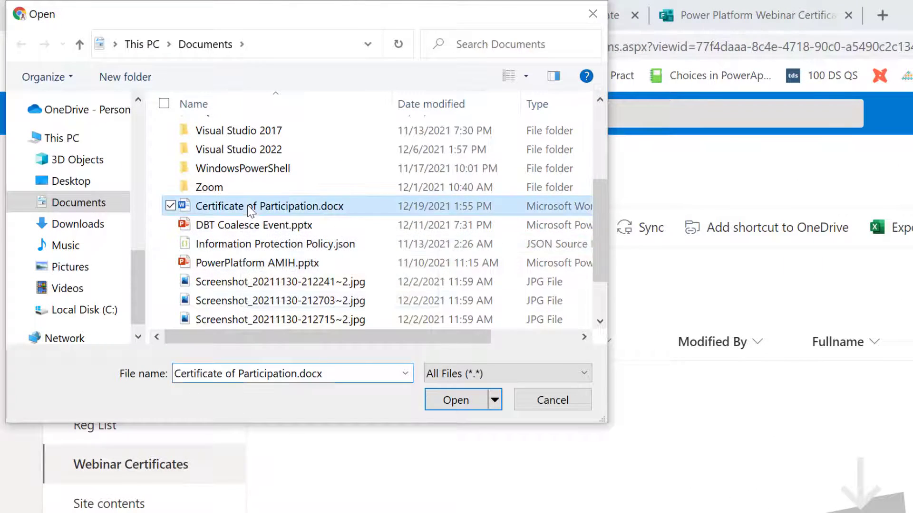
click(455, 401)
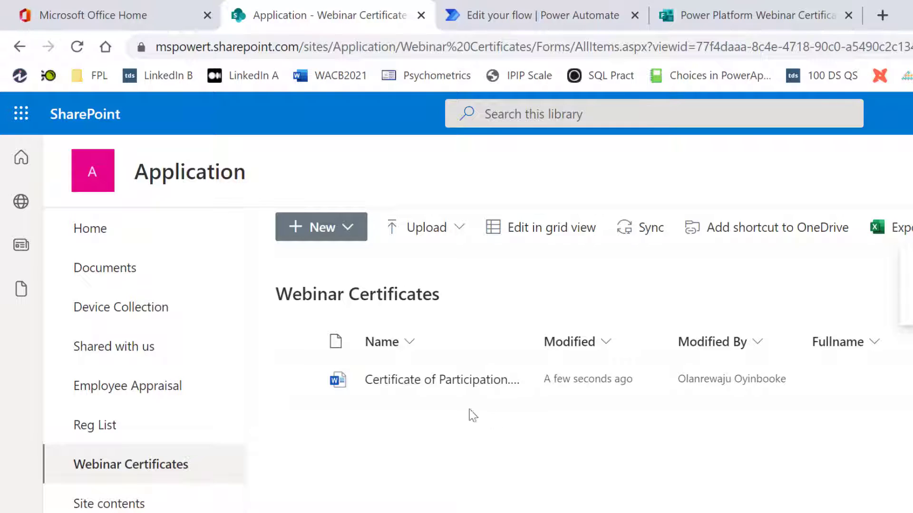
Open the uploaded certificate in the Word desktop app.
click(297, 379)
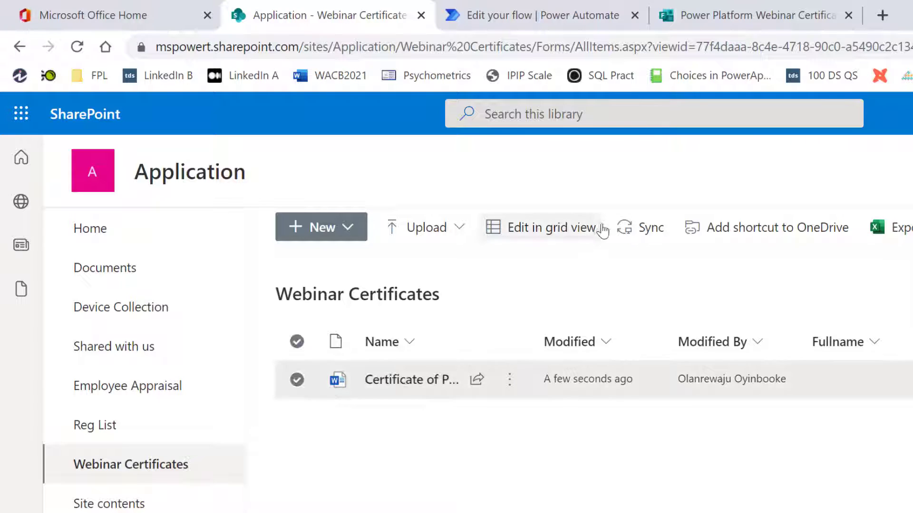
click(575, 232)
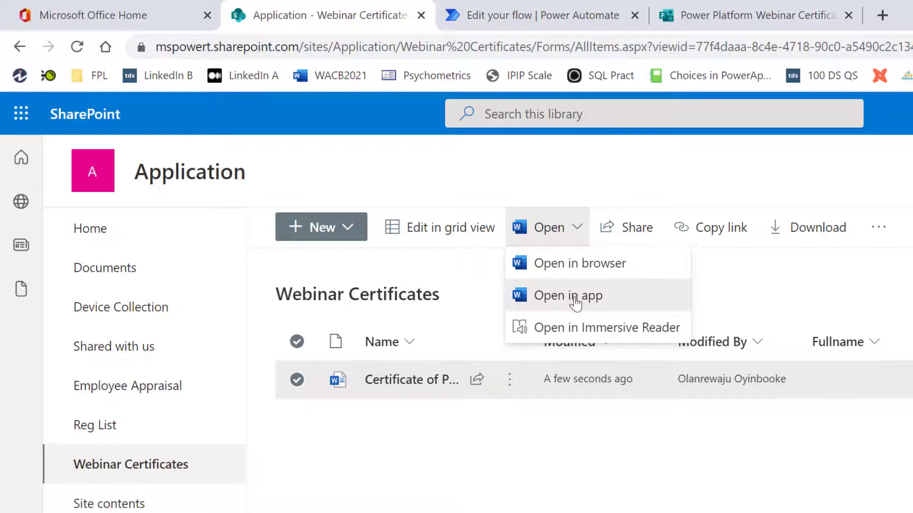
click(574, 295)
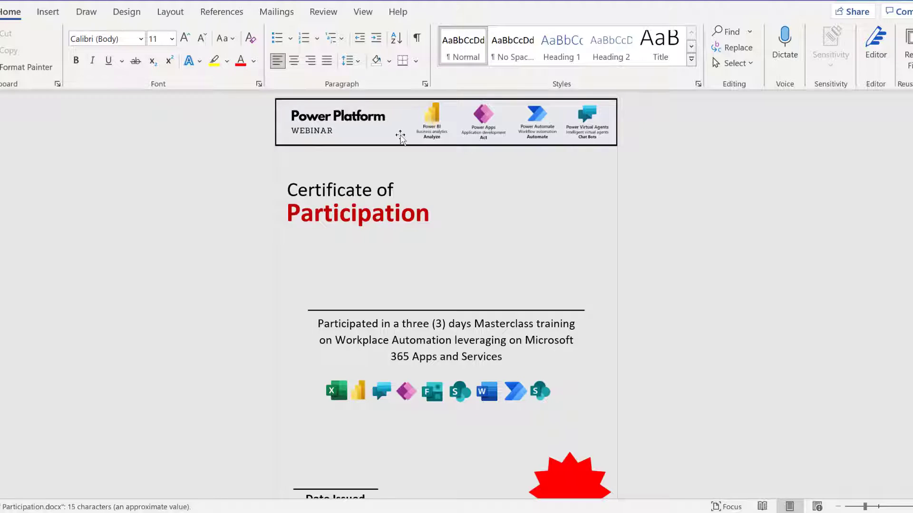
Inspect the certificate's existing title, description and Date Issued text boxes.
click(401, 137)
click(371, 220)
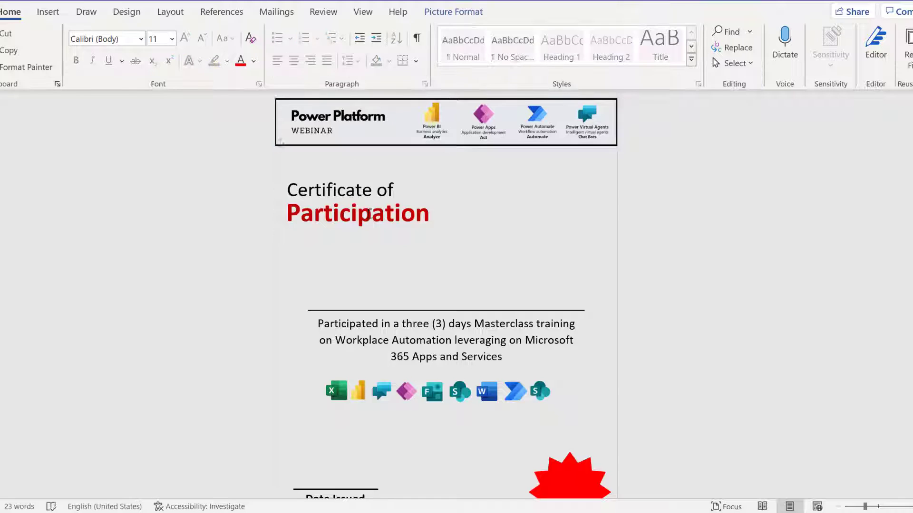
click(401, 340)
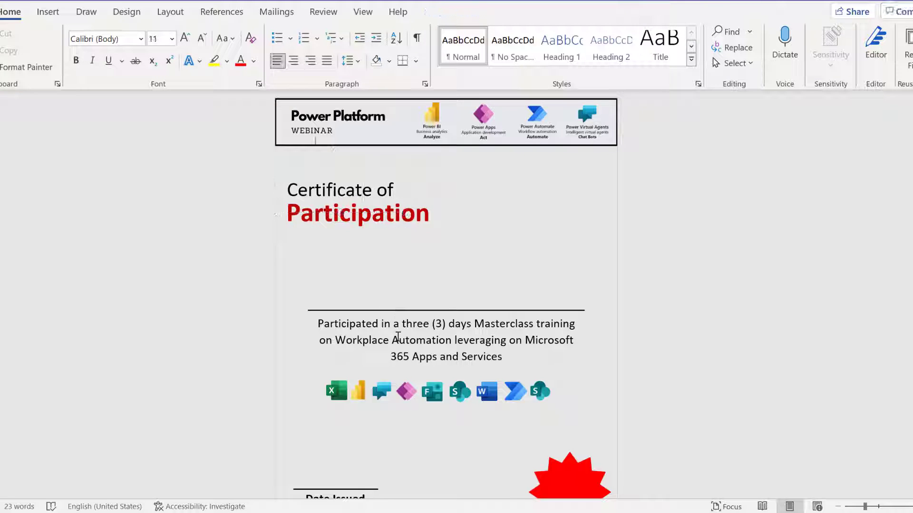
click(349, 495)
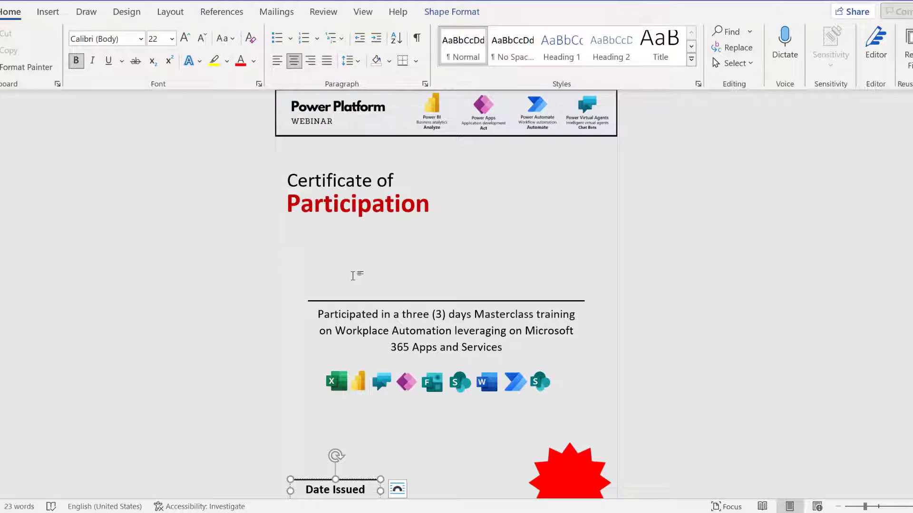
click(315, 277)
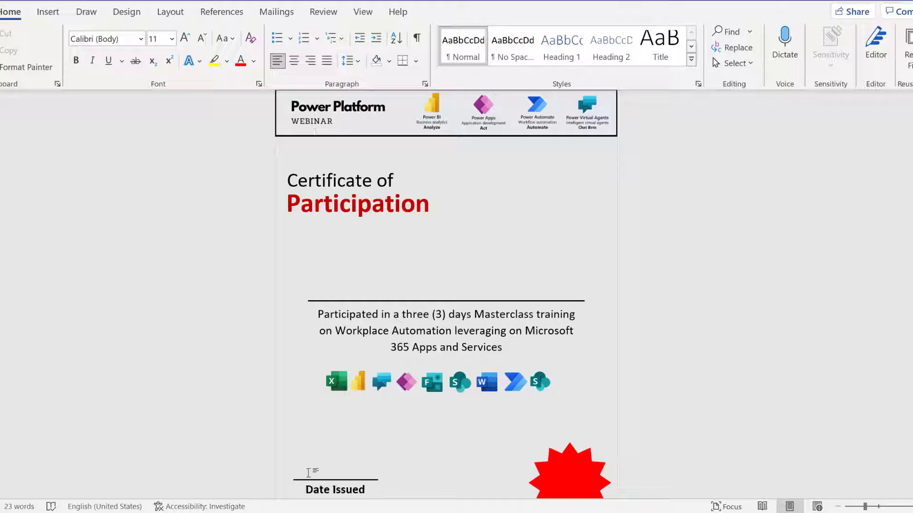
Draw a wide text box just above the certificate's line.
click(48, 12)
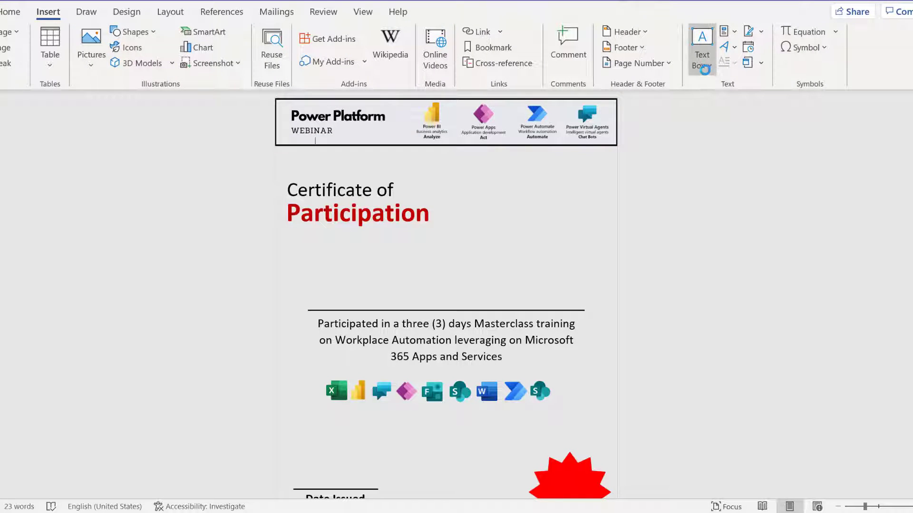
click(690, 68)
click(293, 287)
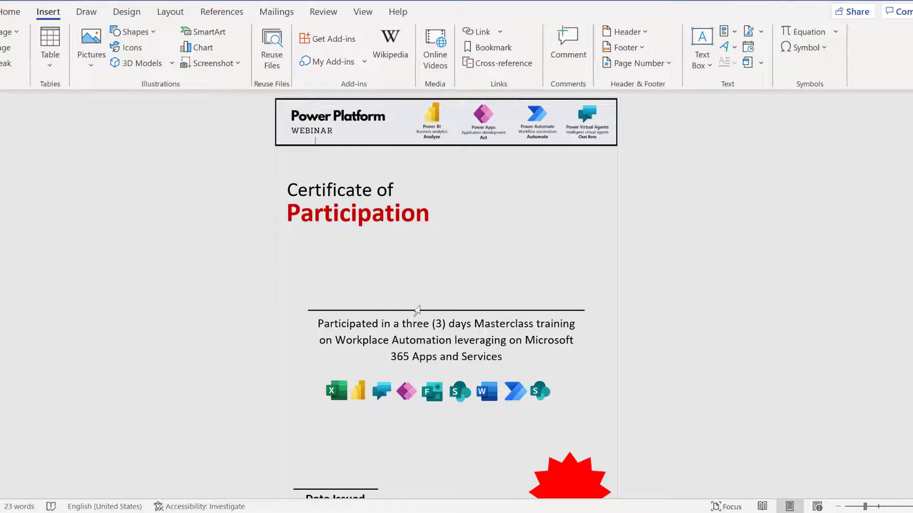
double_click(417, 310)
click(413, 298)
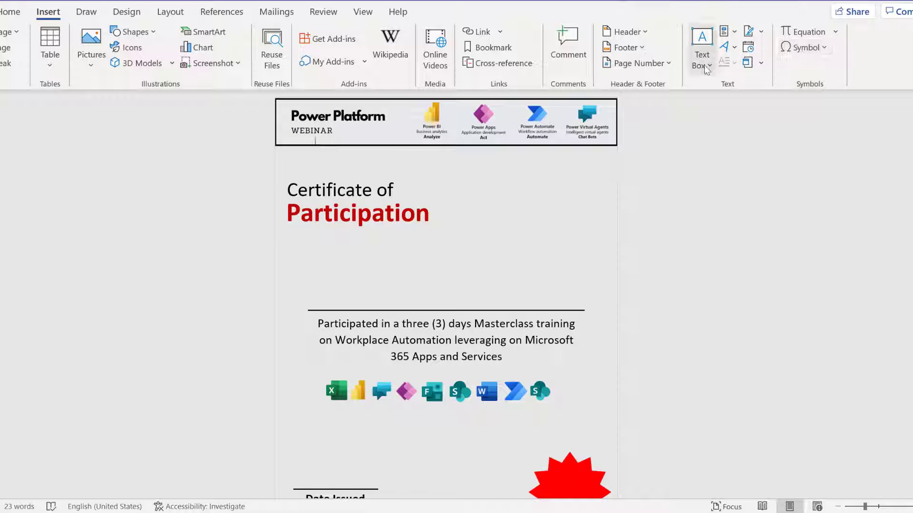
click(702, 52)
click(703, 380)
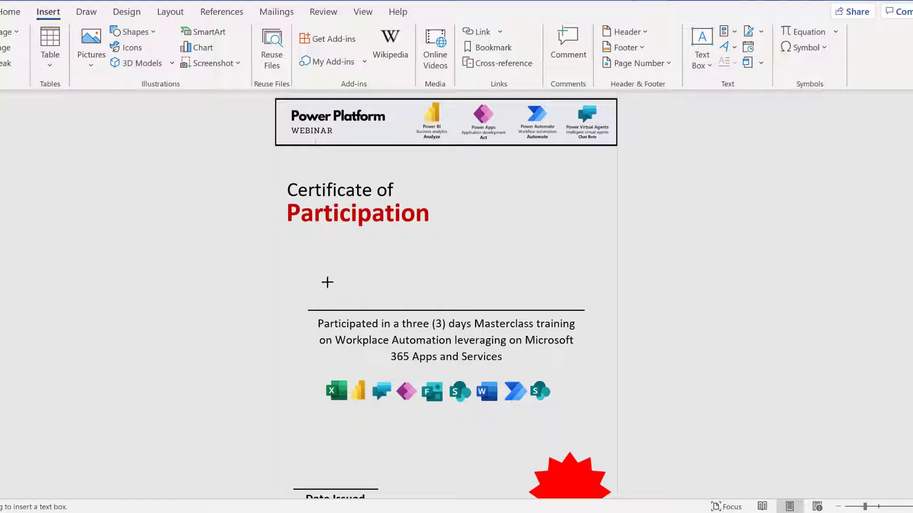
drag(295, 278, 611, 308)
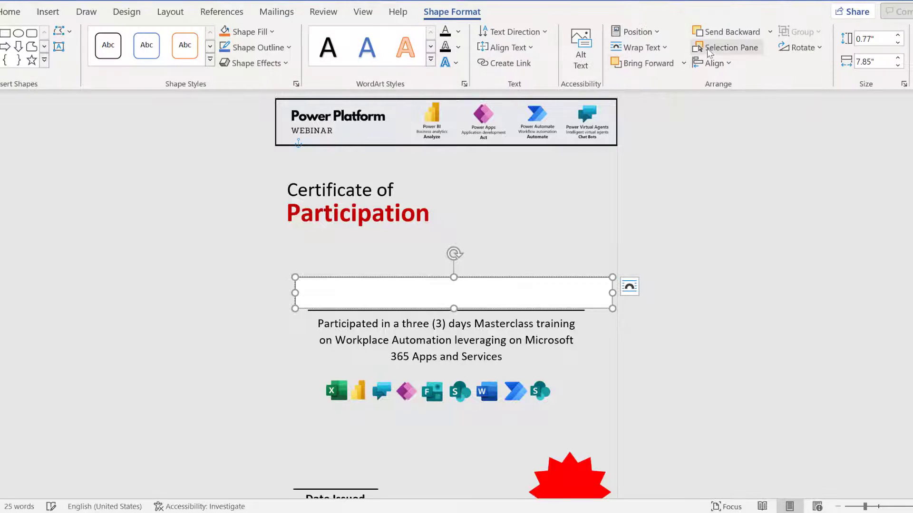
Centre the text box horizontally on the page and its text vertically.
click(714, 63)
click(728, 98)
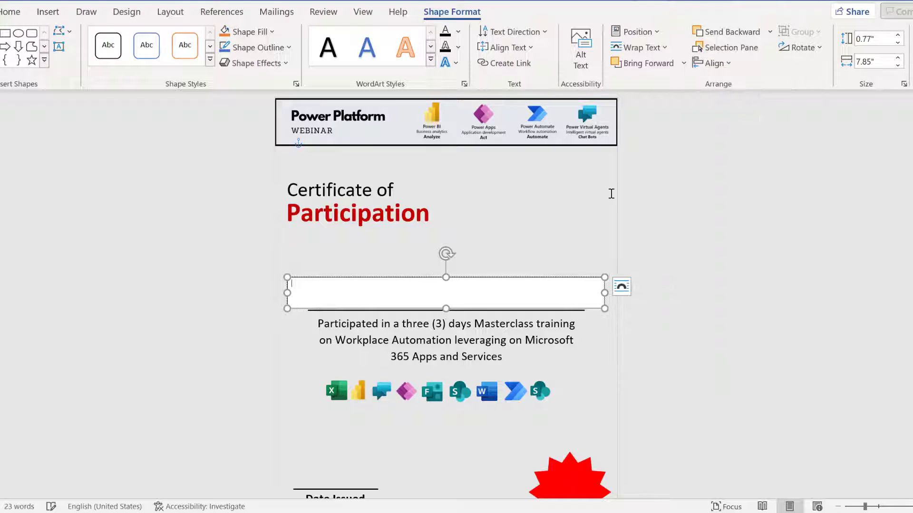
click(508, 48)
click(522, 133)
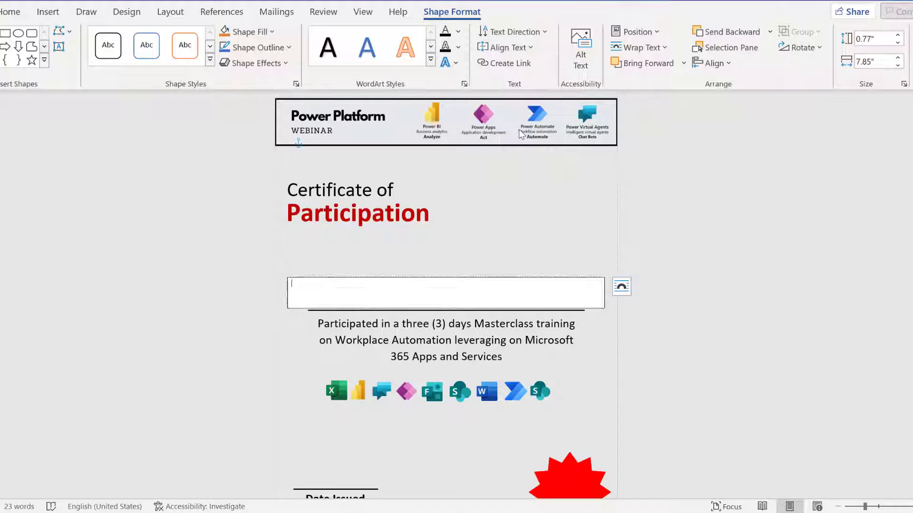
Centre the box's text with no space after, and enlarge the font to 48 pt.
click(13, 12)
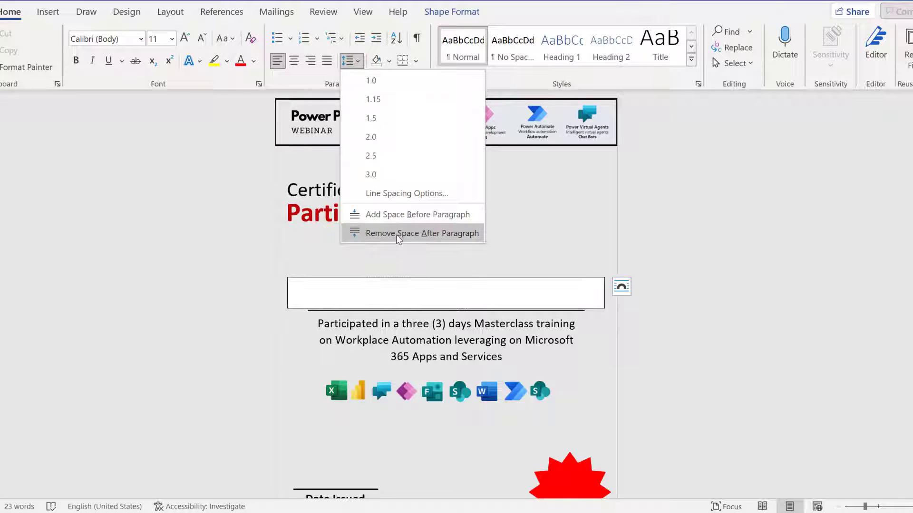
click(396, 234)
click(294, 62)
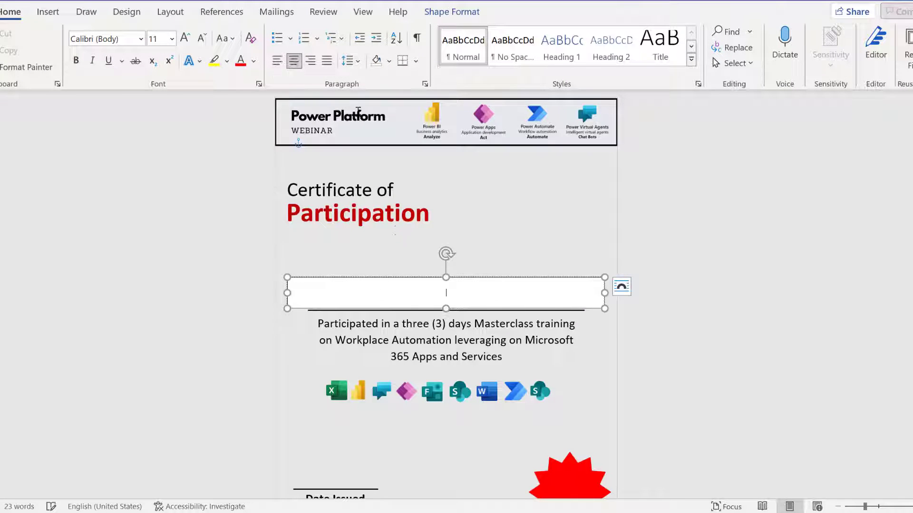
click(185, 39)
click(188, 41)
click(187, 41)
click(187, 41)
click(188, 41)
click(187, 41)
Set the text box's shape fill to No Fill.
click(491, 280)
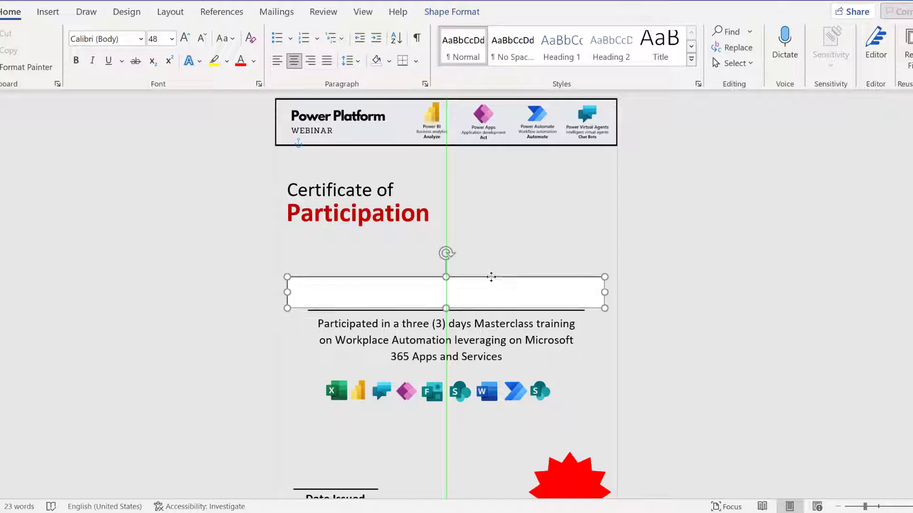
click(451, 12)
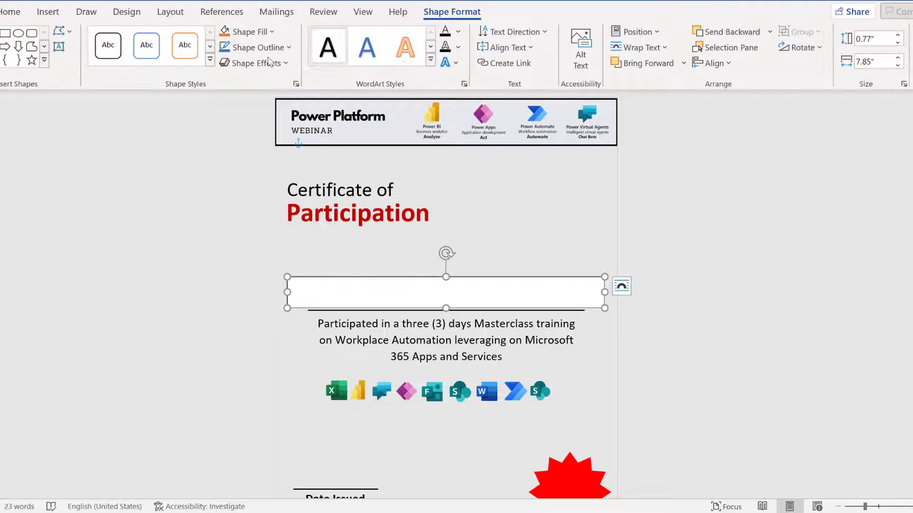
click(247, 32)
click(257, 186)
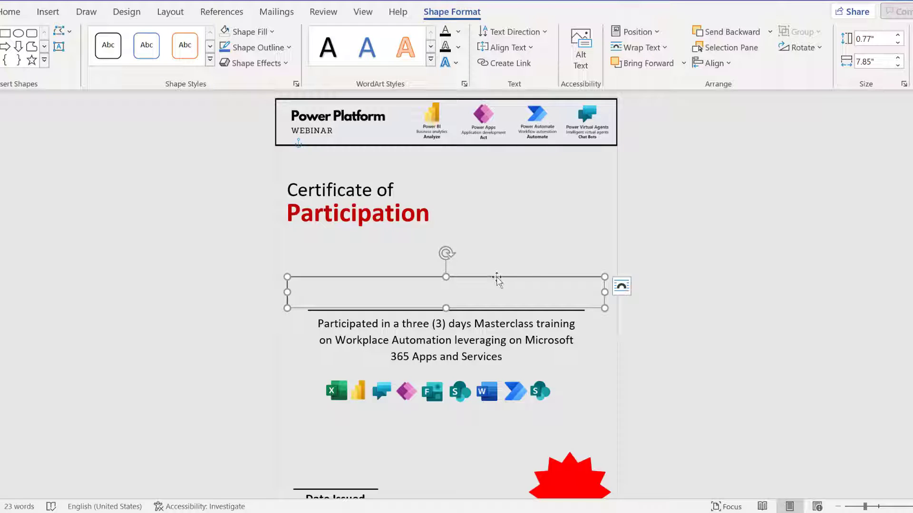
Copy the text box above the Date Issued line and narrow the copy to 2.46 inches.
drag(498, 283, 497, 442)
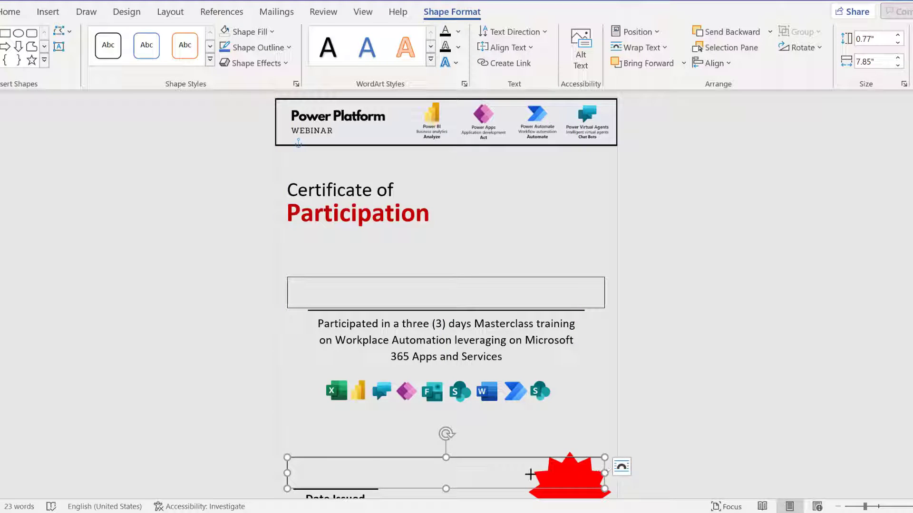
drag(530, 474, 365, 460)
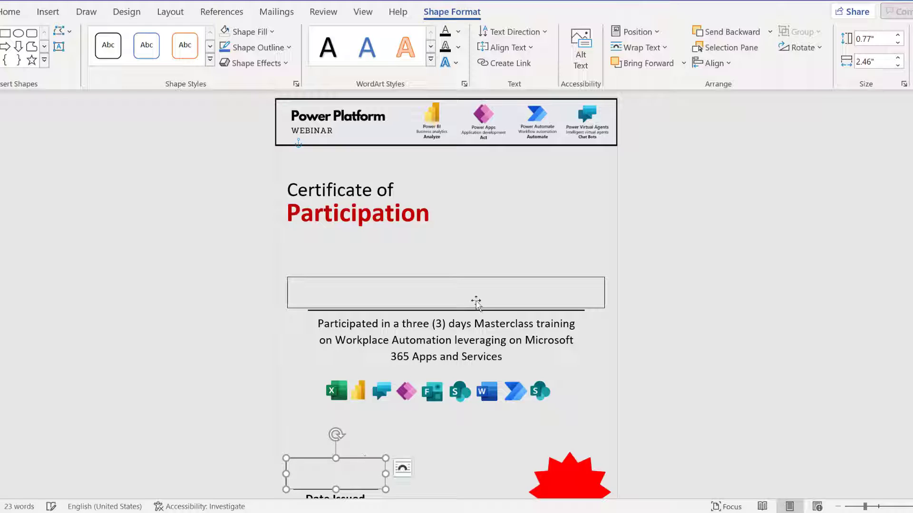
click(493, 279)
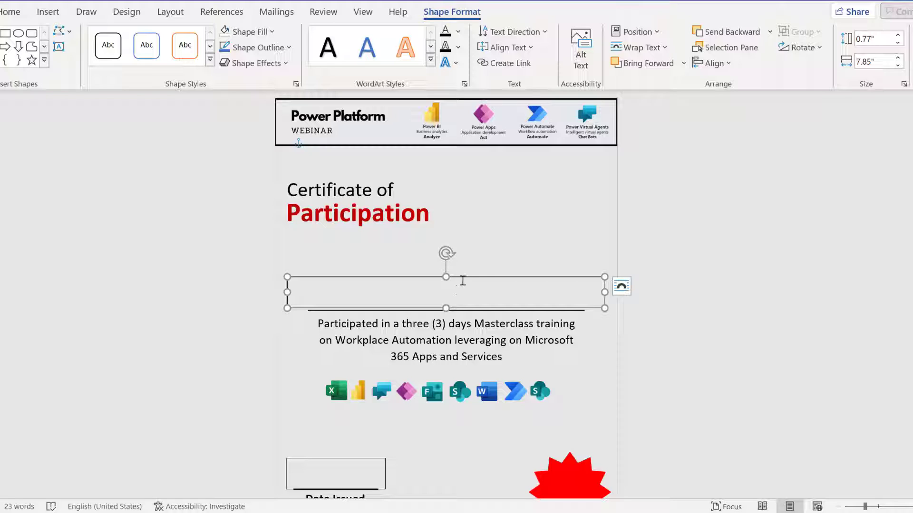
click(49, 12)
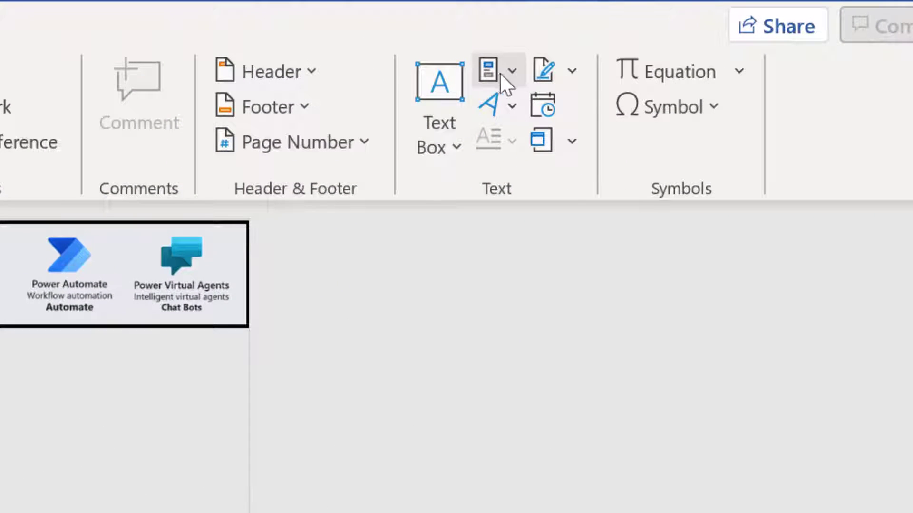
Insert the Fullname document property into the upper text box and make it bold.
click(509, 77)
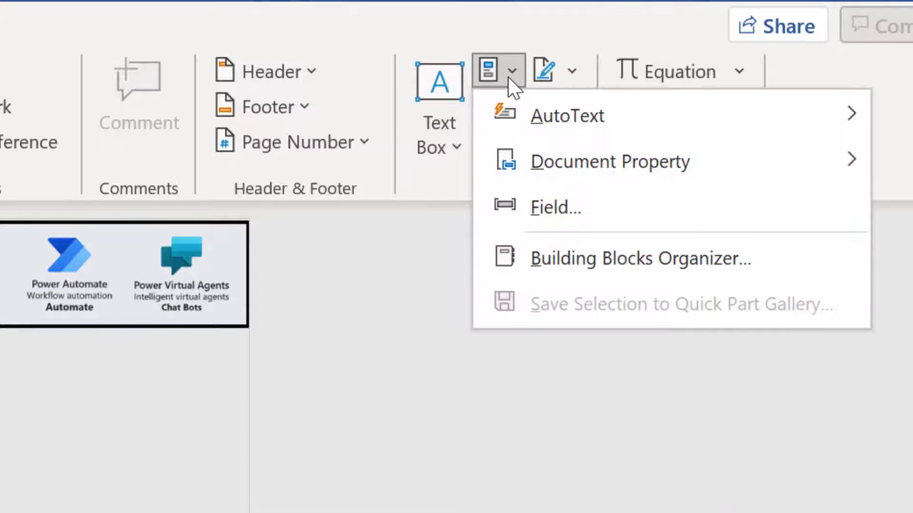
mouse_move(627, 161)
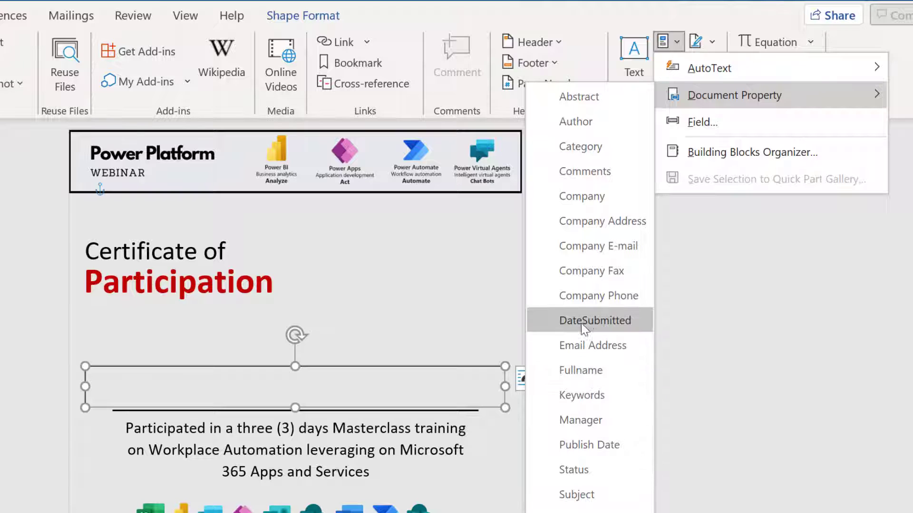
click(580, 371)
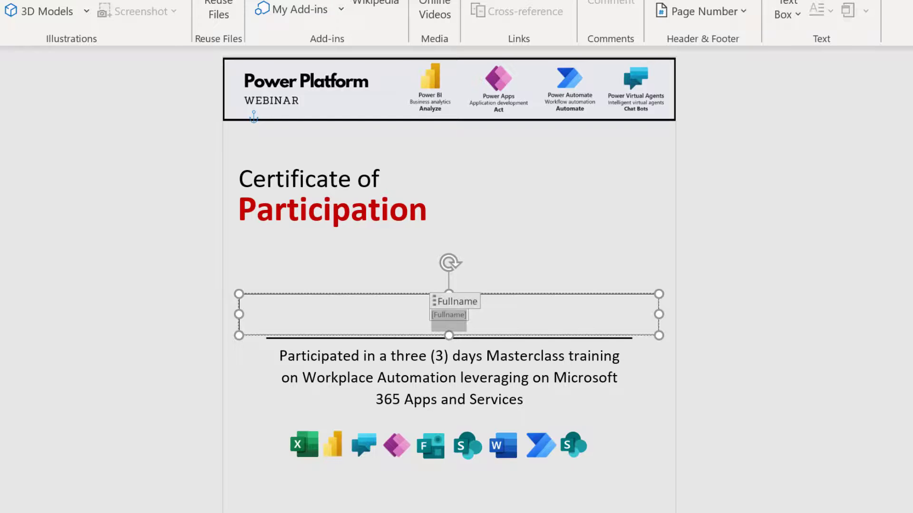
click(459, 303)
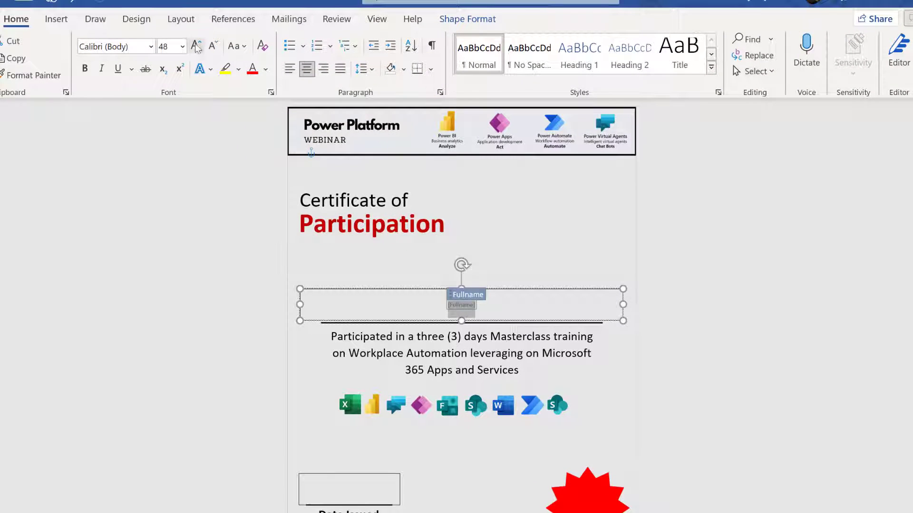
click(85, 70)
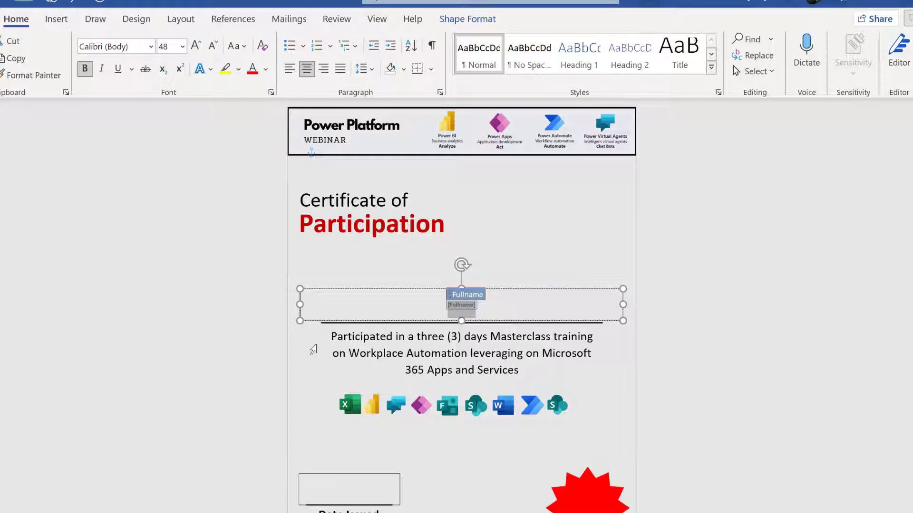
click(354, 492)
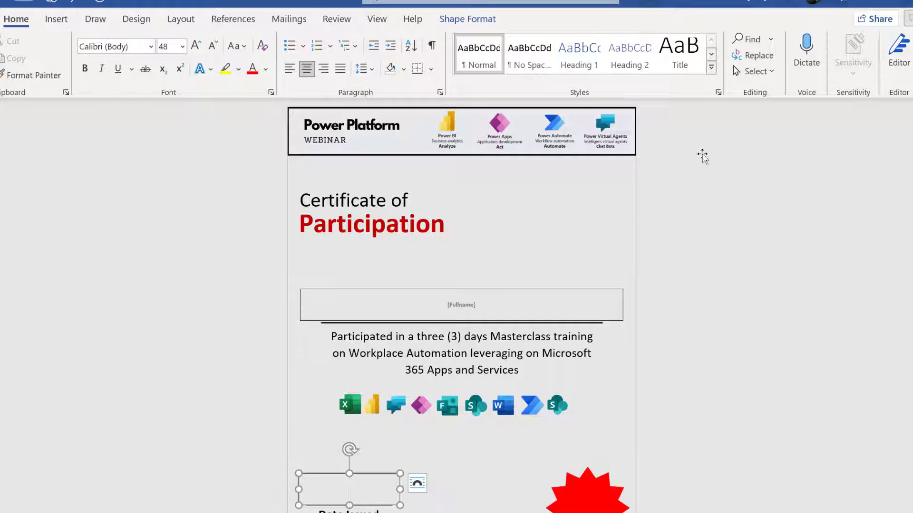
Insert the DateSubmitted document property into the Date Issued box and make it bold.
click(56, 18)
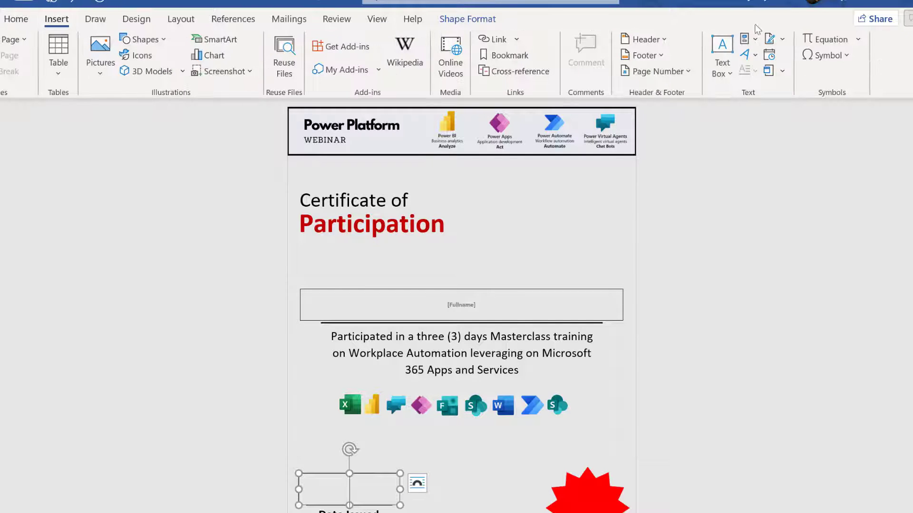
click(751, 40)
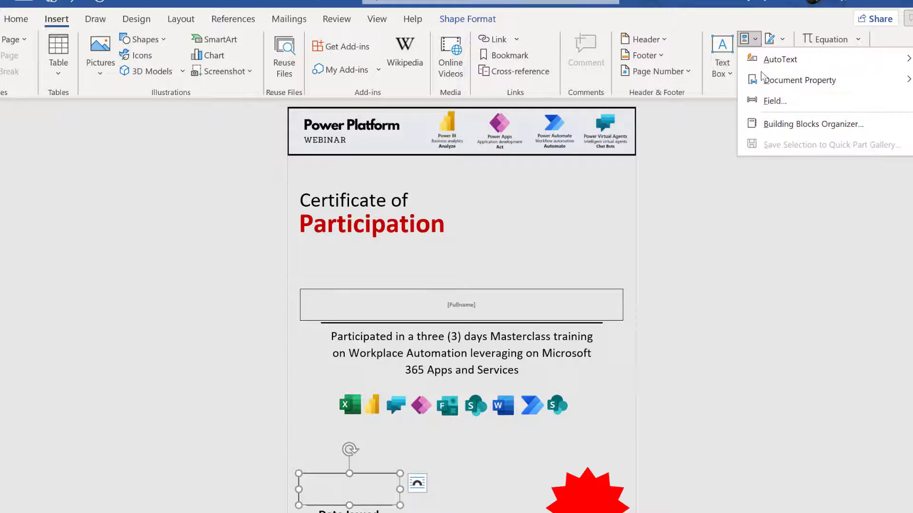
mouse_move(772, 82)
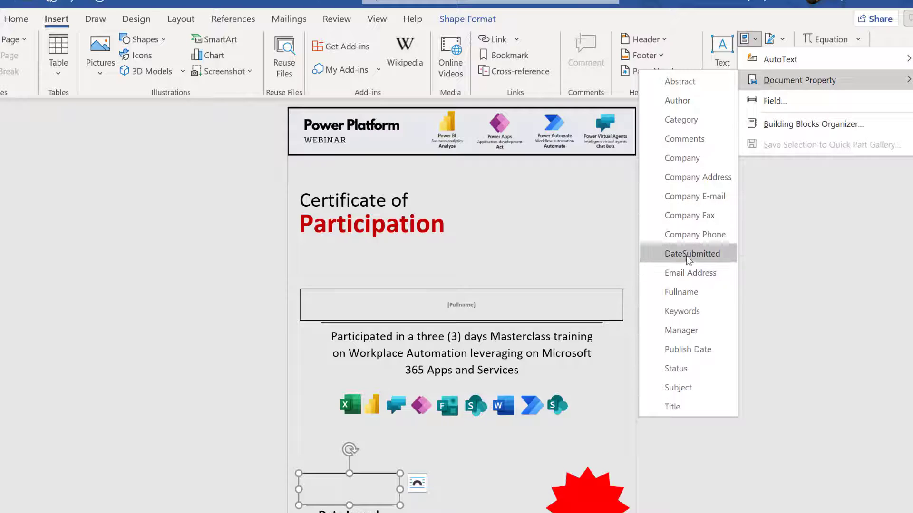
click(686, 254)
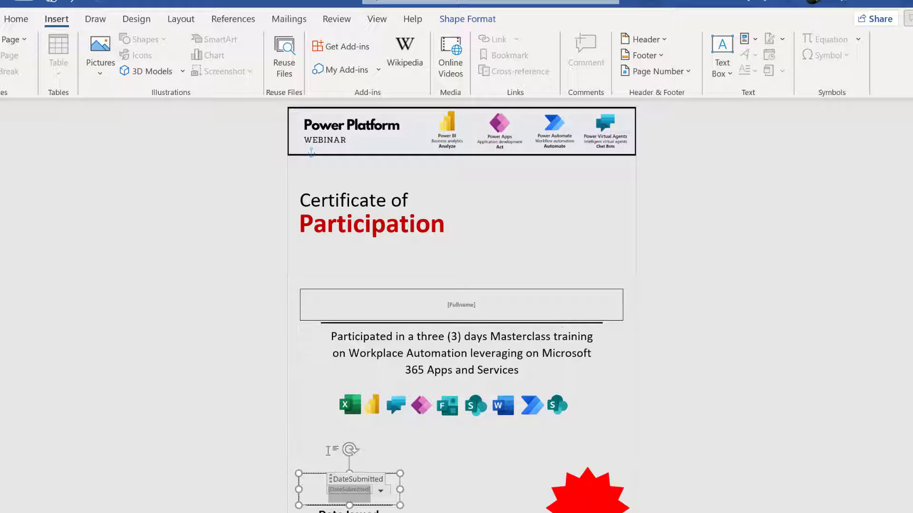
click(15, 19)
click(86, 71)
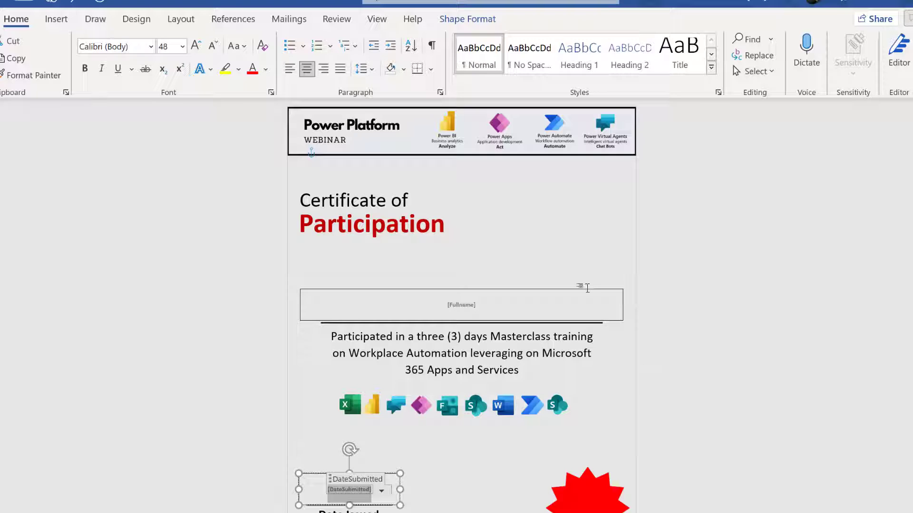
click(590, 290)
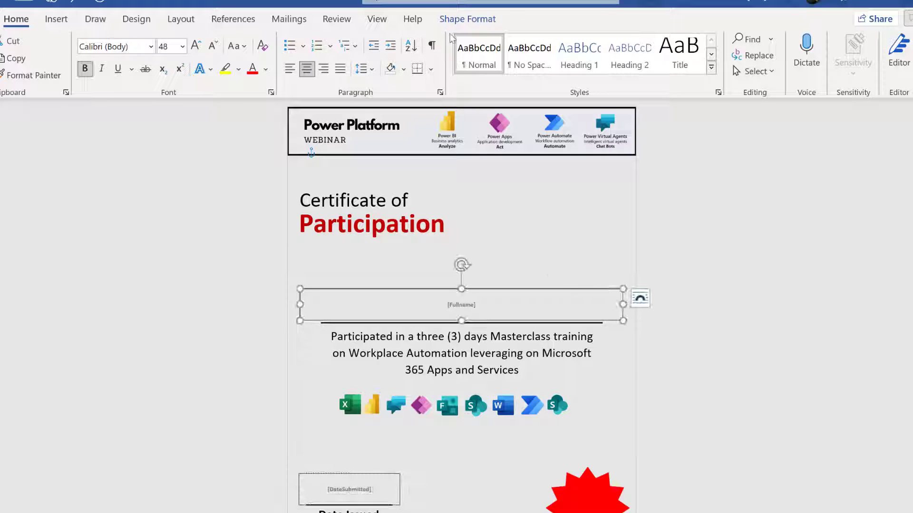
click(460, 19)
Set Shape Outline to No Outline on both the Fullname and DateSubmitted boxes.
click(271, 55)
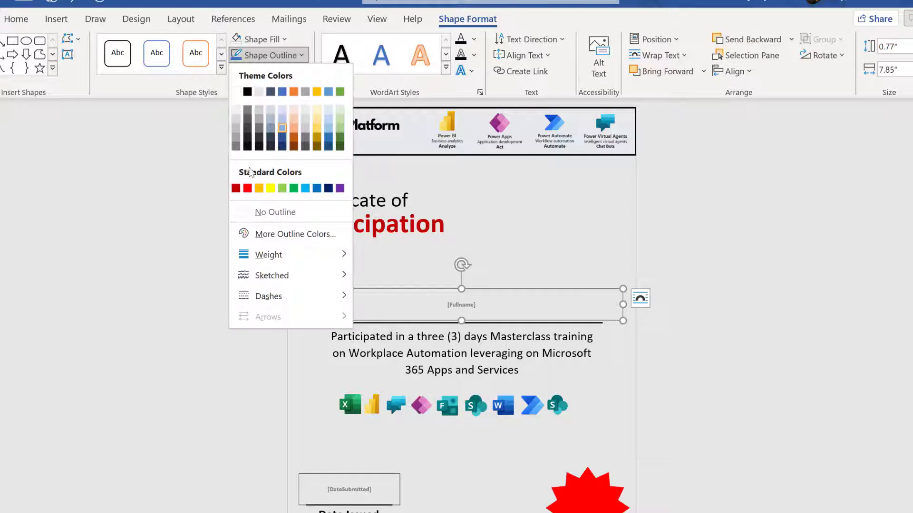
click(270, 221)
click(343, 428)
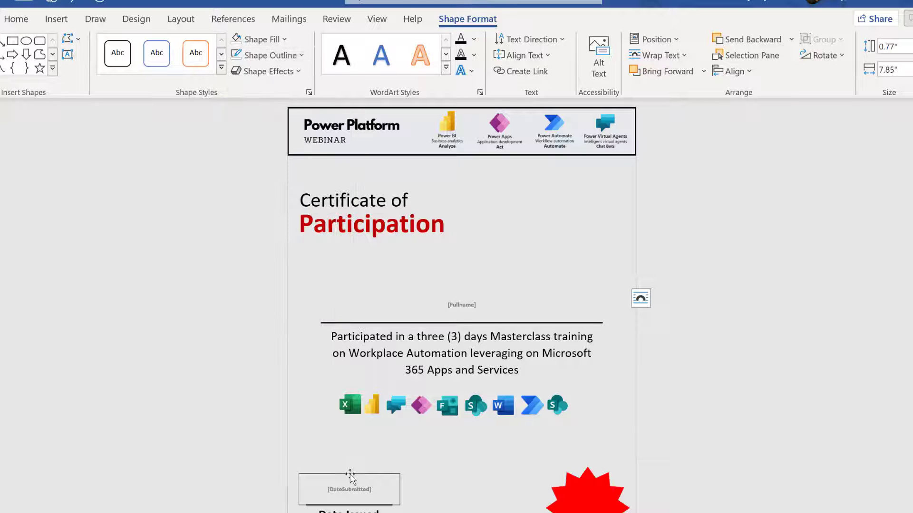
click(350, 476)
click(241, 57)
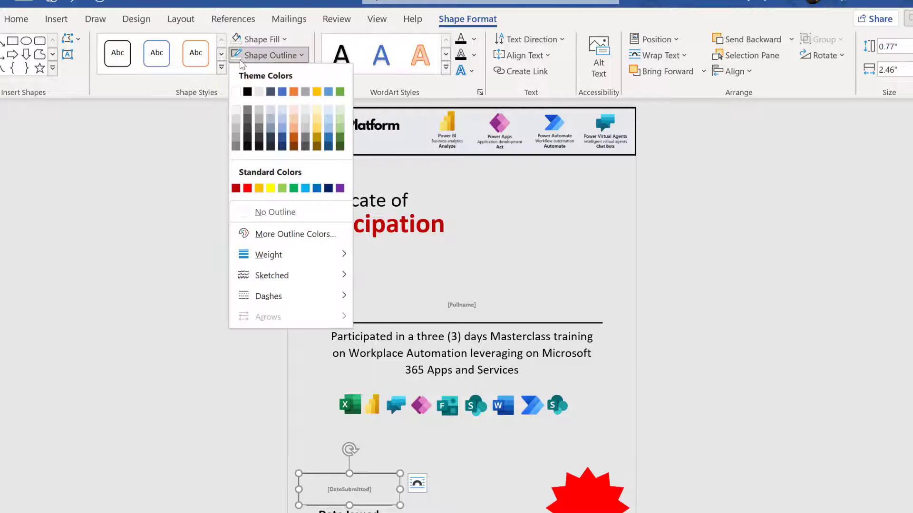
click(237, 60)
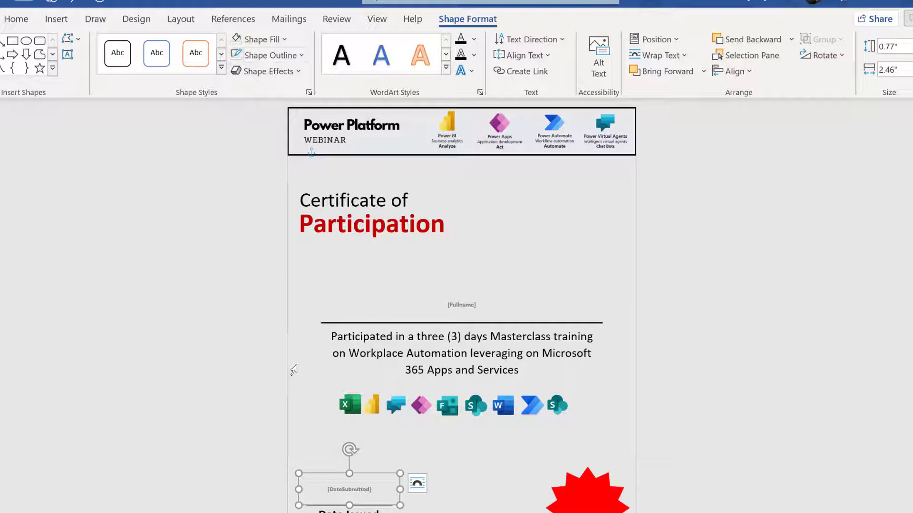
triple_click(294, 370)
click(422, 419)
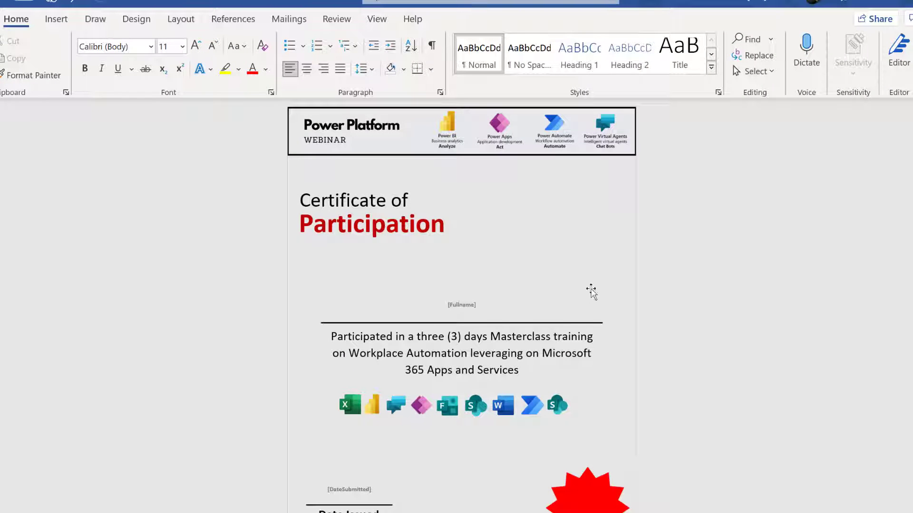
click(504, 304)
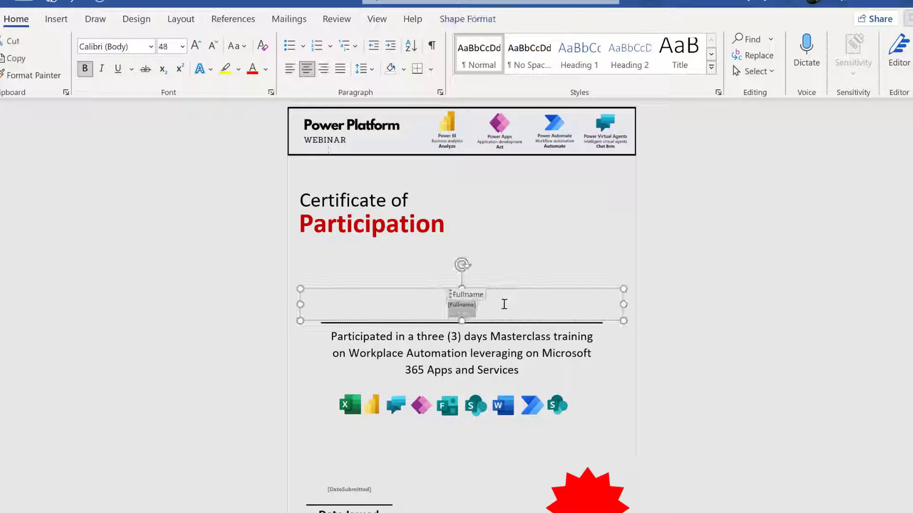
click(571, 237)
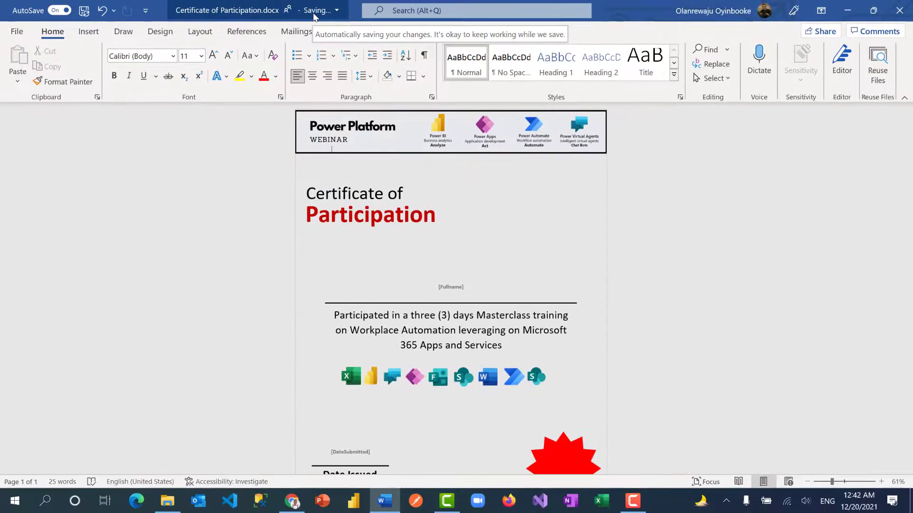
Close Word and select Certificate of Participation.docx in the Webinar Certificates library.
click(891, 17)
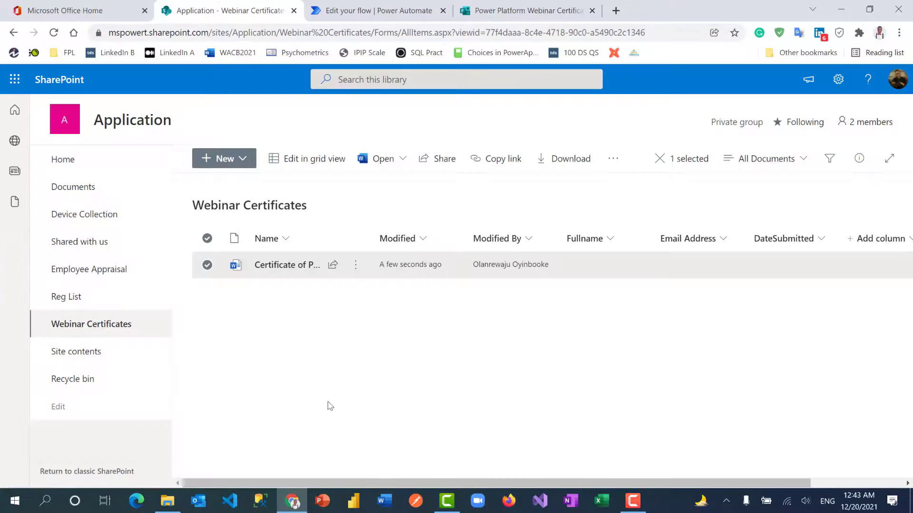
click(322, 351)
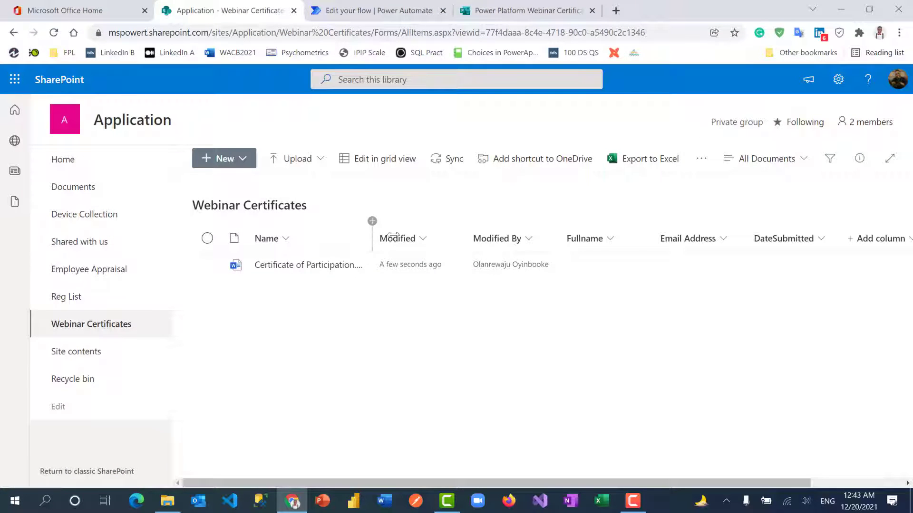
drag(393, 236, 422, 236)
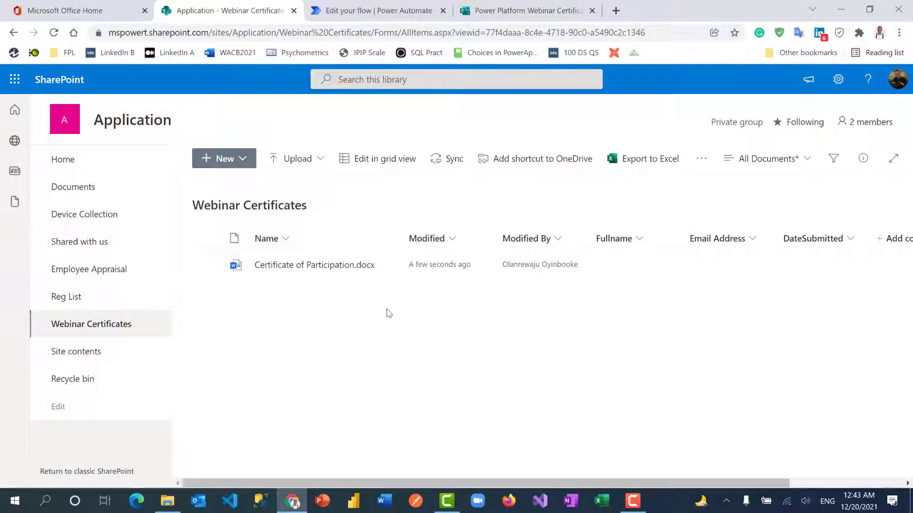
click(208, 266)
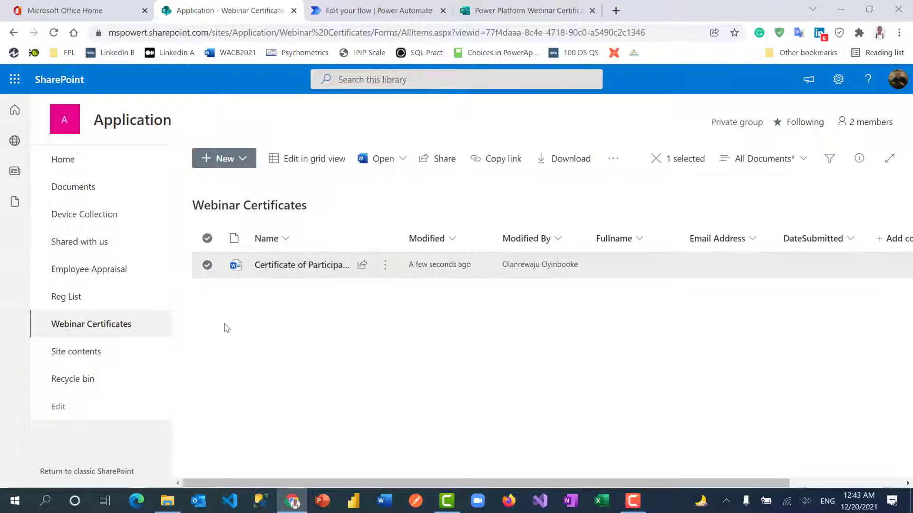
Move the file to the Application site's Documents library and open Documents.
click(613, 159)
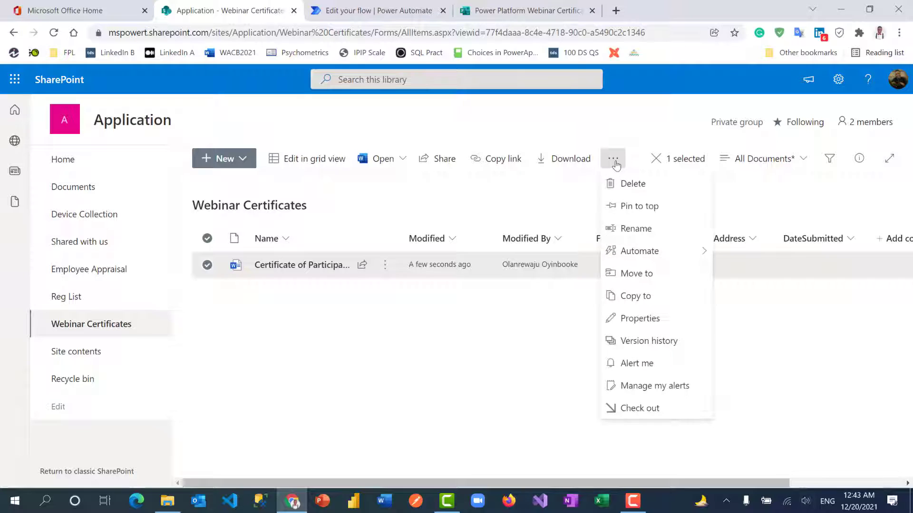
click(651, 274)
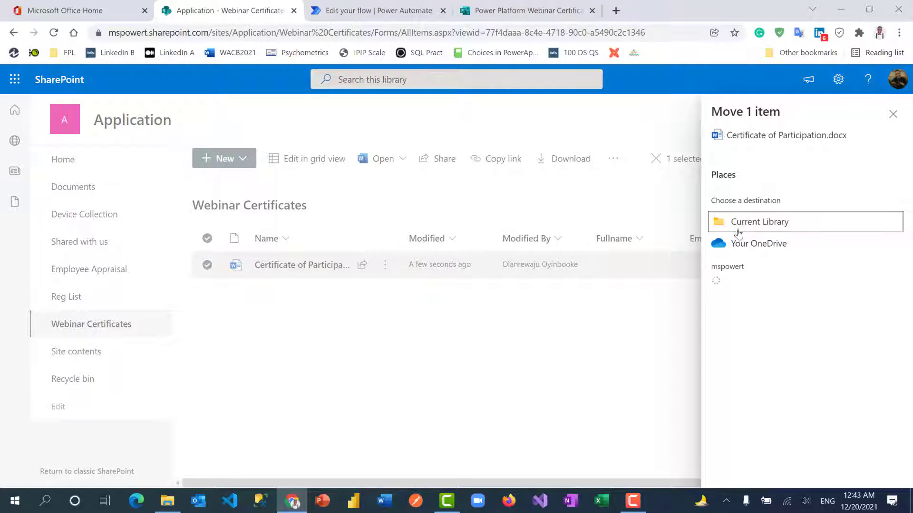
click(753, 292)
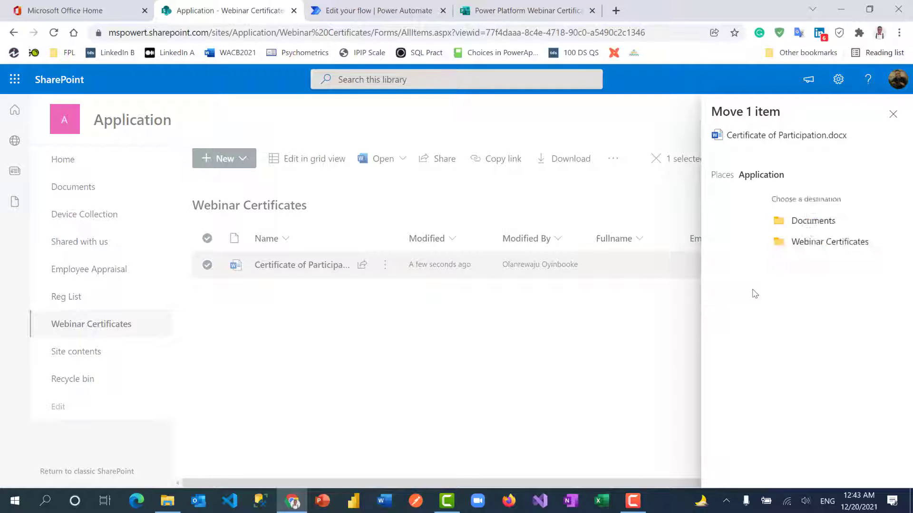
click(757, 228)
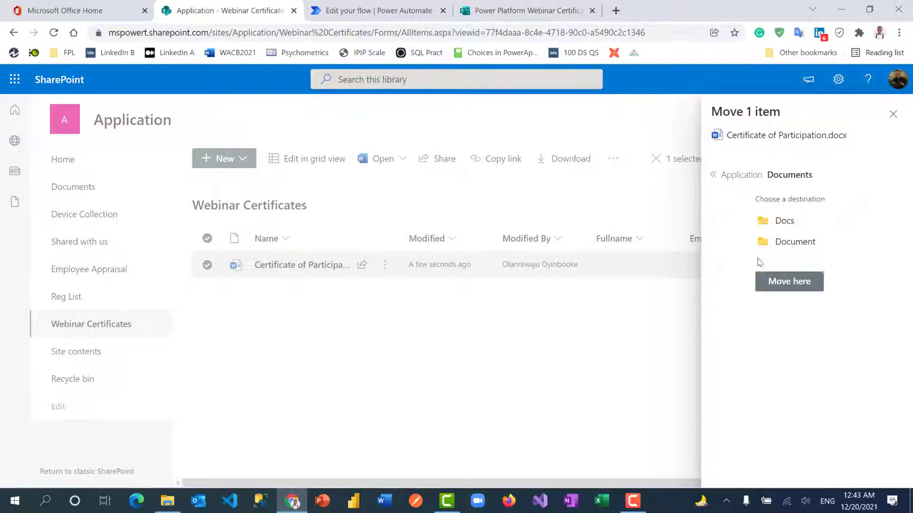
click(756, 305)
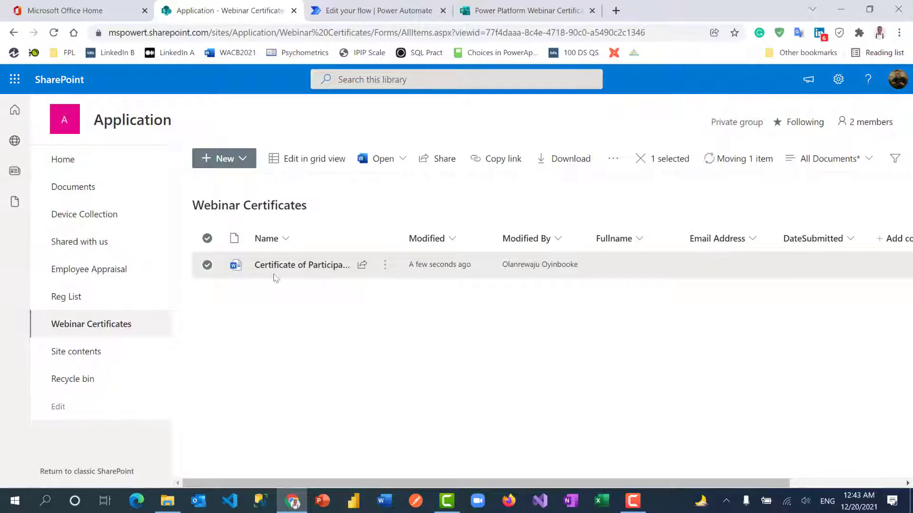
click(79, 189)
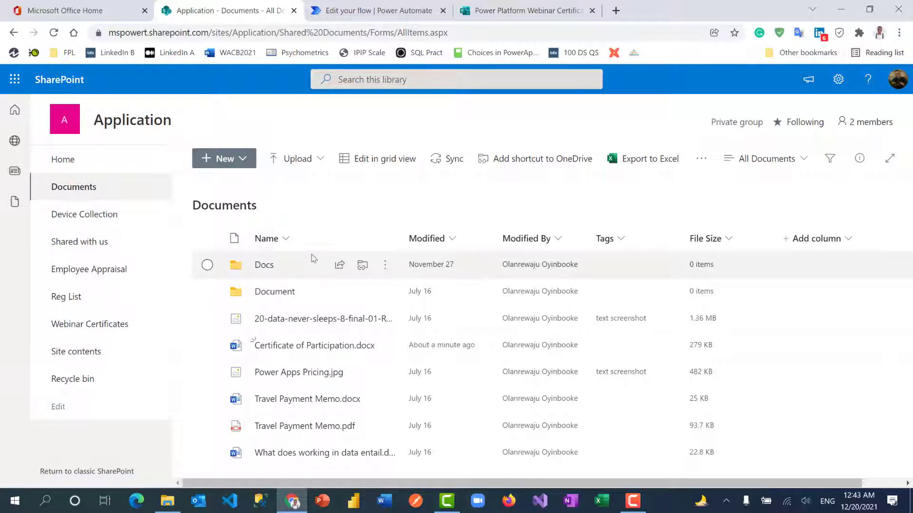
Create automated flow 'Webinar Certificates' on new Forms responses, then search 'web' for its form.
click(341, 14)
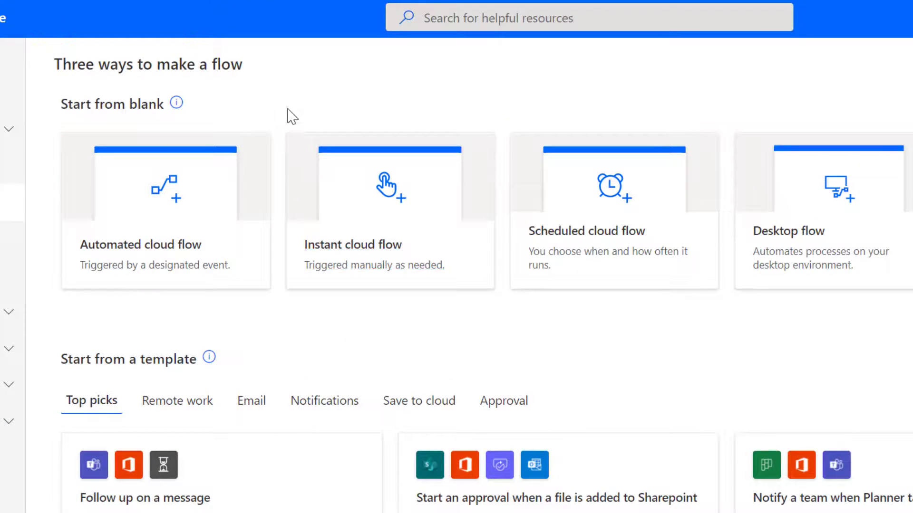
click(209, 193)
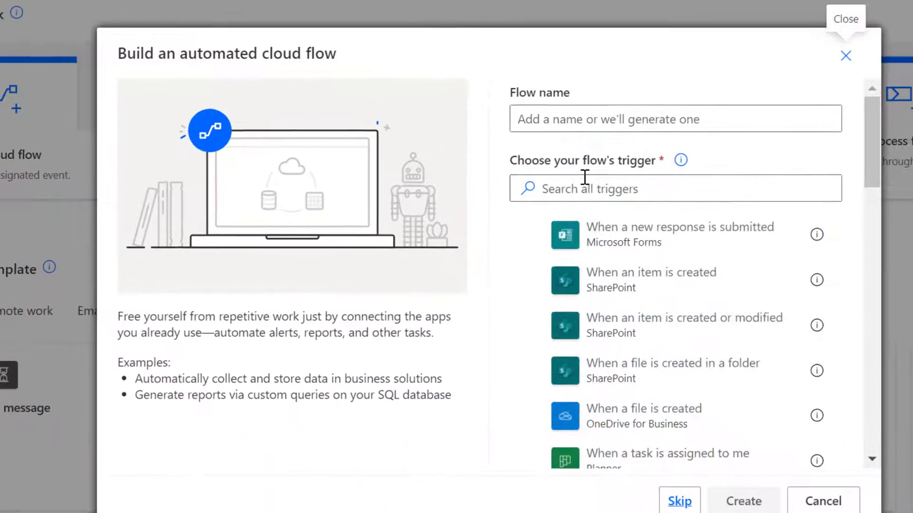
click(659, 230)
click(606, 118)
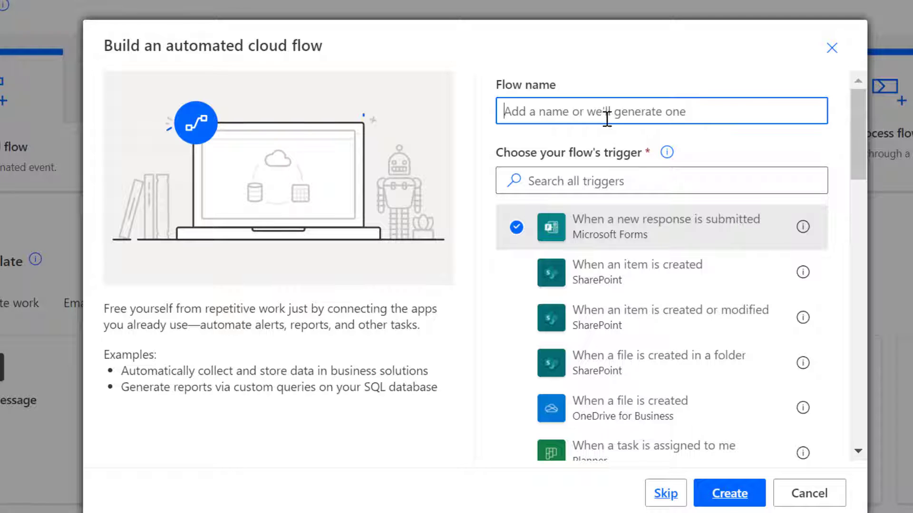
text(Webinar Certificates)
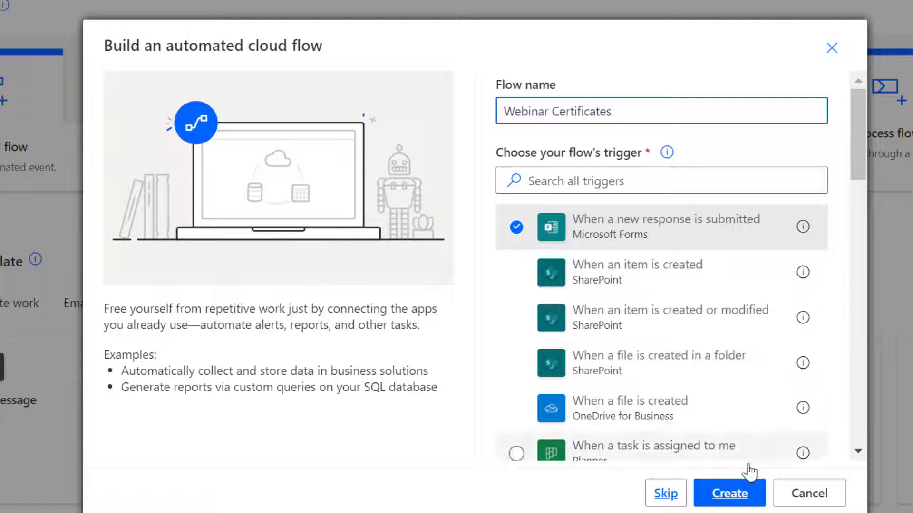
click(735, 494)
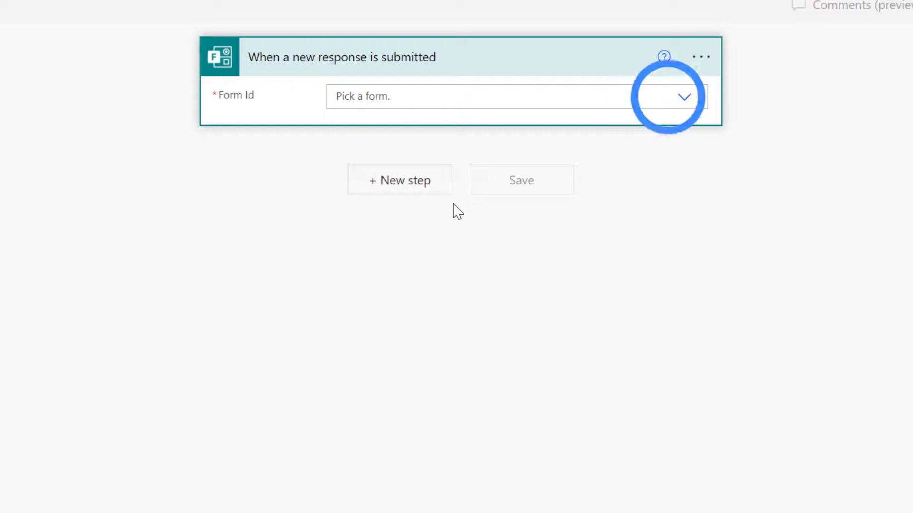
click(387, 95)
text(web)
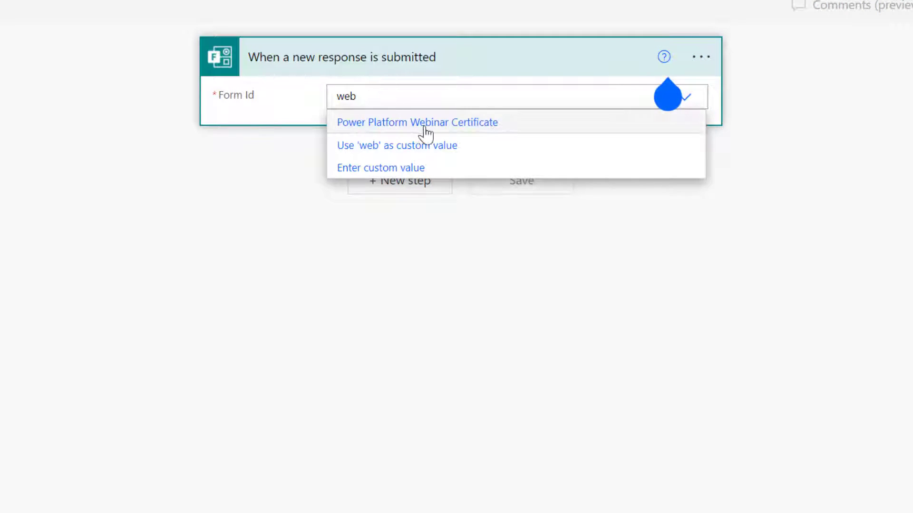
Point the trigger at the Power Platform Webinar Certificate form and add Get response details.
click(429, 122)
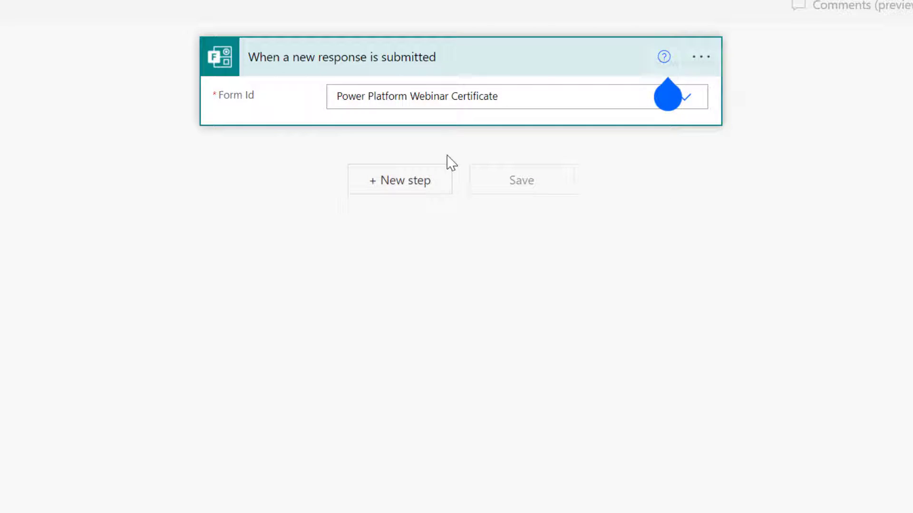
click(410, 186)
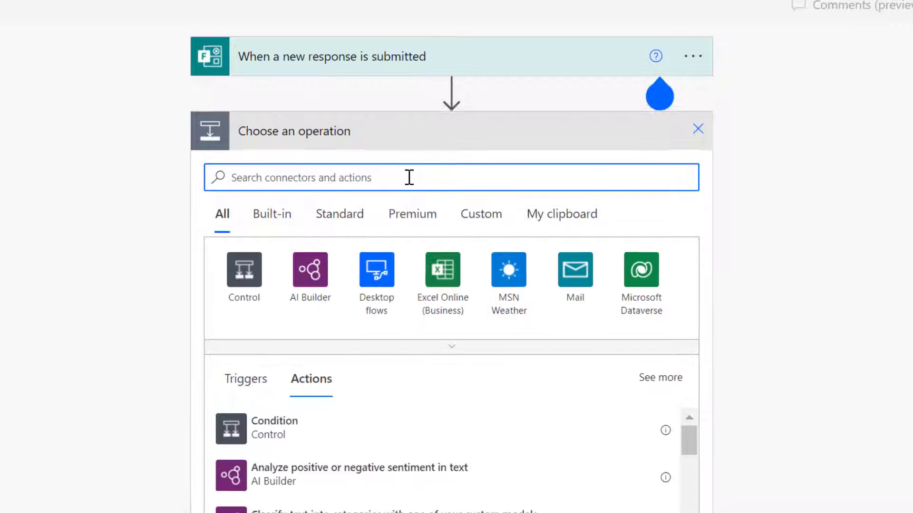
text(get response)
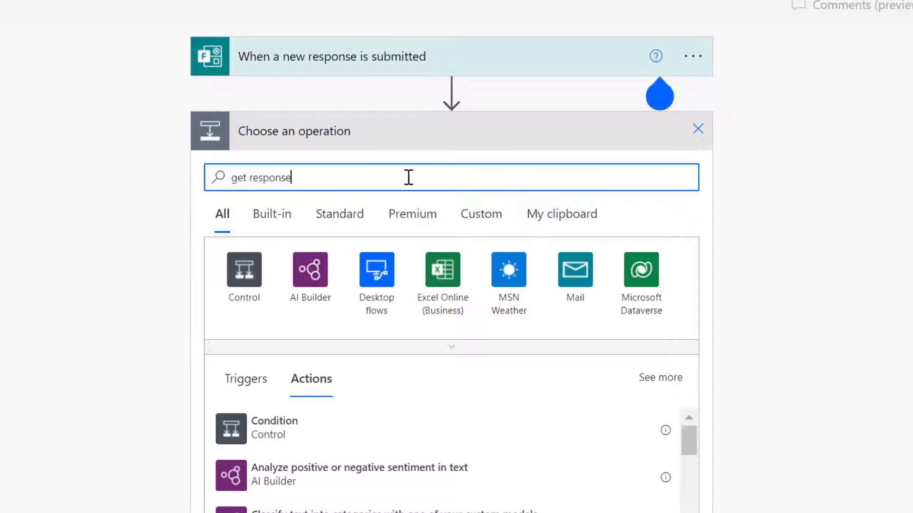
click(304, 432)
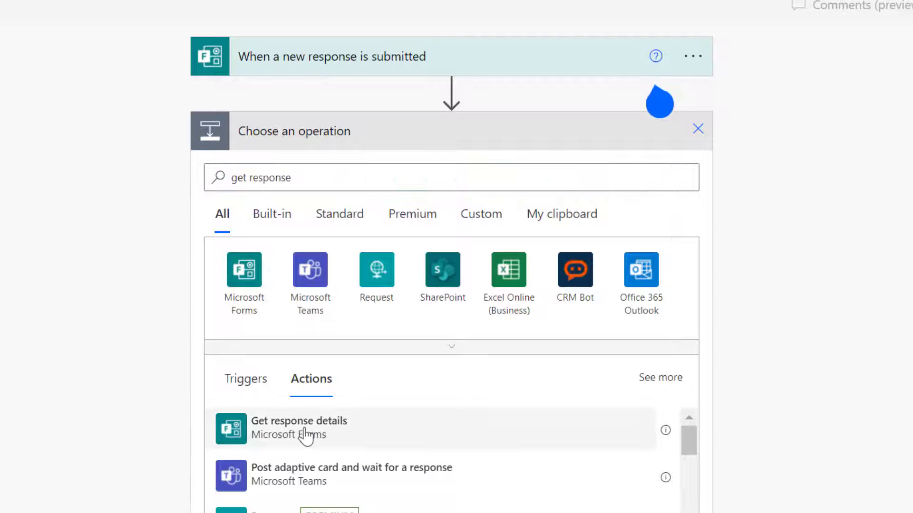
Set Get response details to the Power Platform Webinar Certificate form and the trigger's Response Id.
click(368, 170)
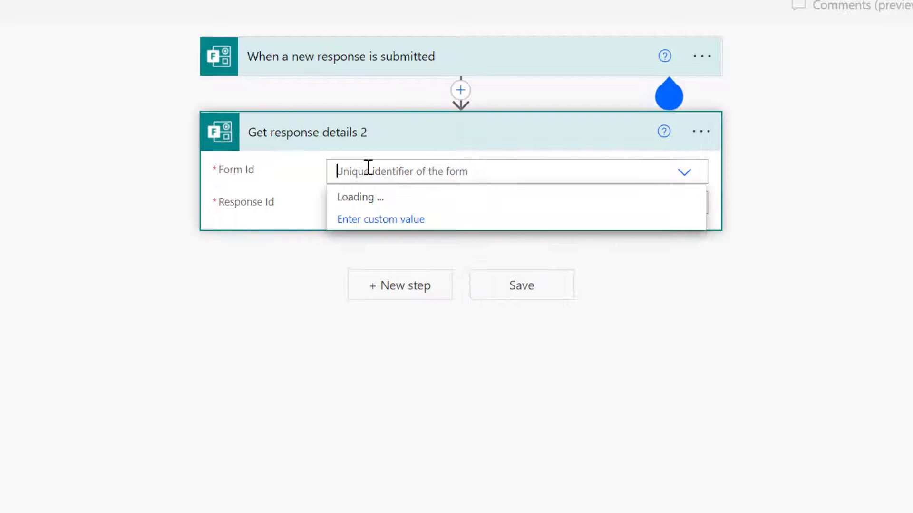
text(webi)
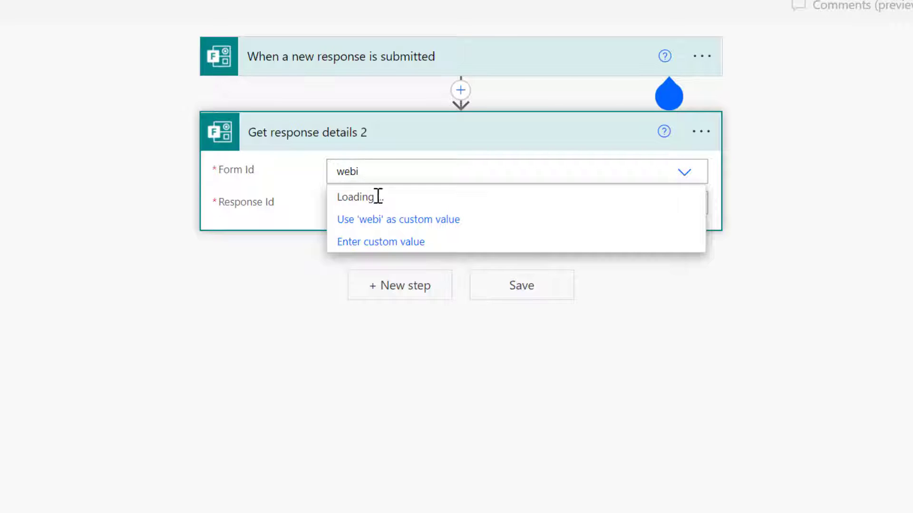
click(387, 199)
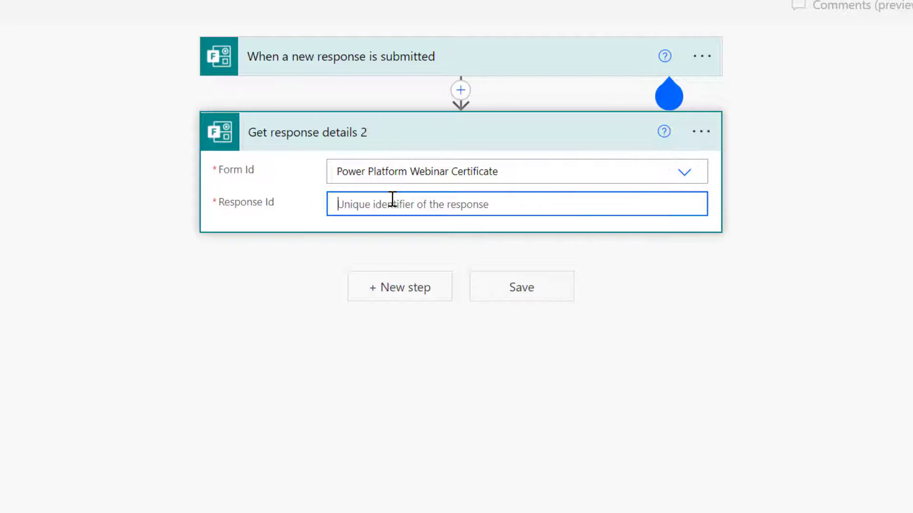
click(810, 422)
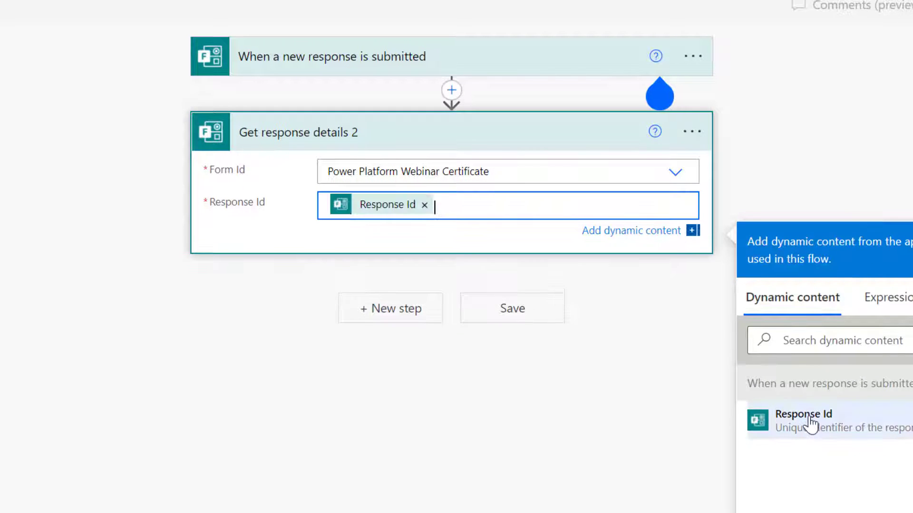
click(381, 313)
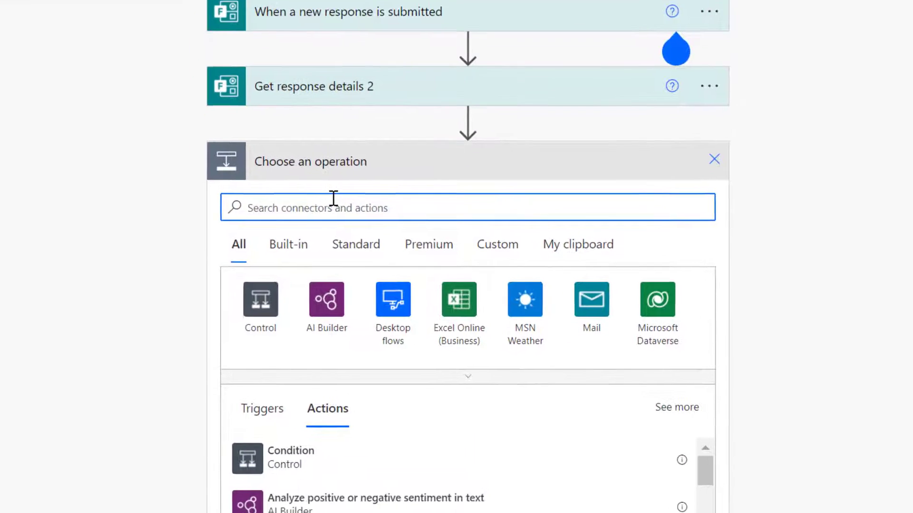
Add a SharePoint Copy file step copying Certificate of Participation.docx from the Application site's Shared Documents.
text(copy file)
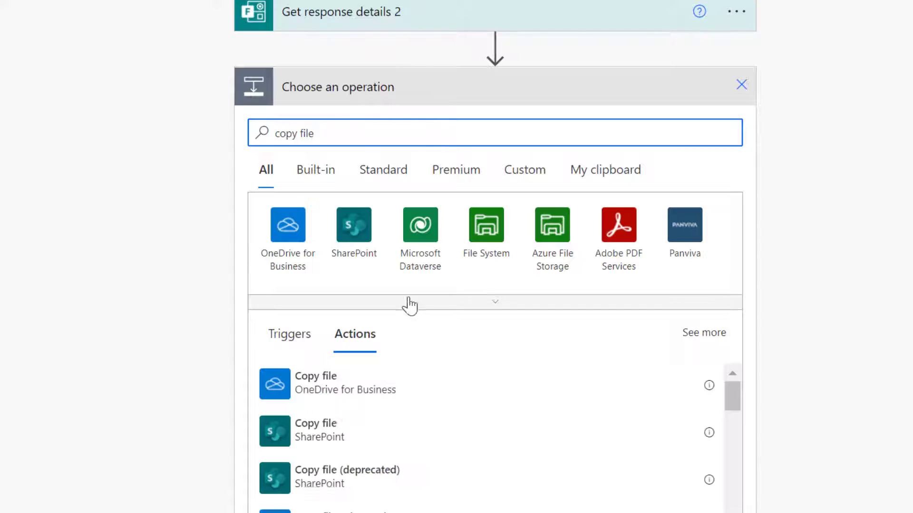
click(332, 440)
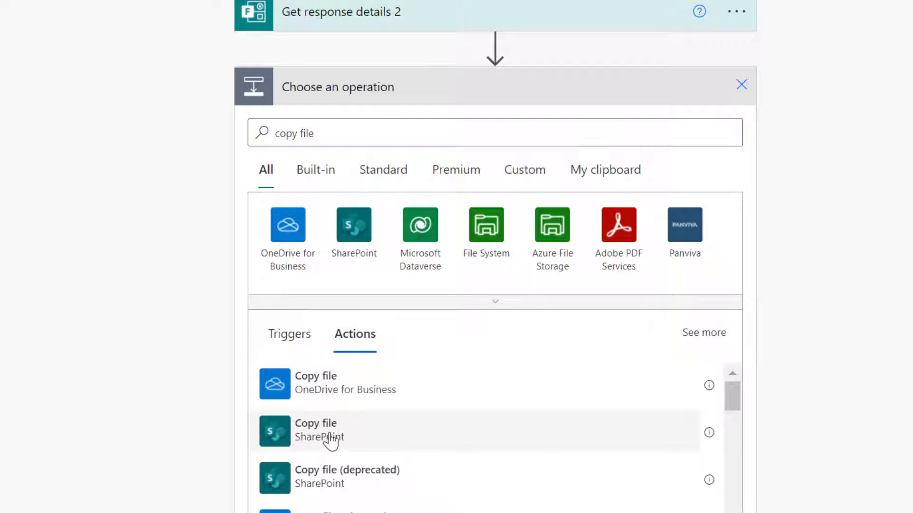
click(631, 127)
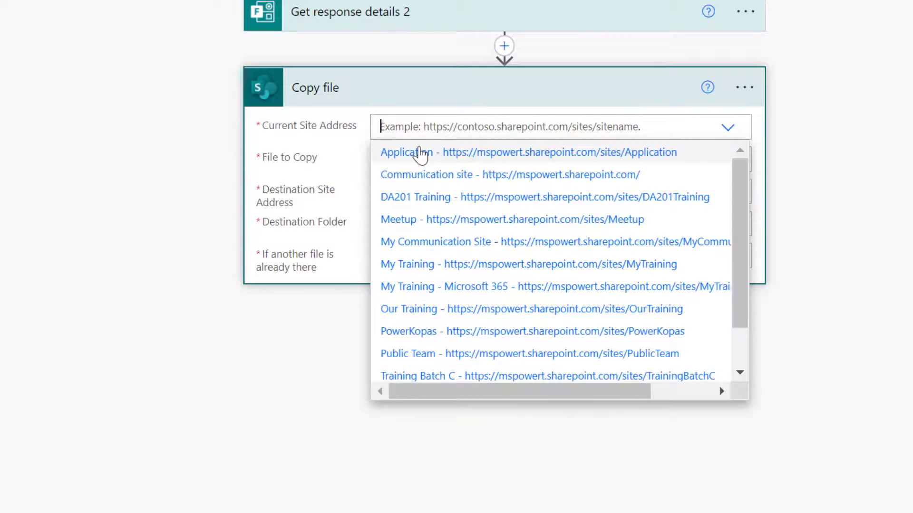
click(418, 152)
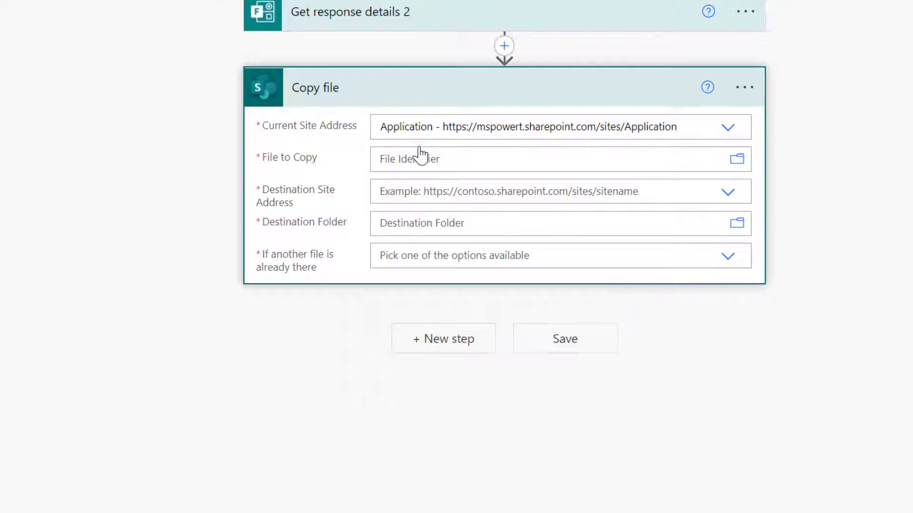
click(736, 162)
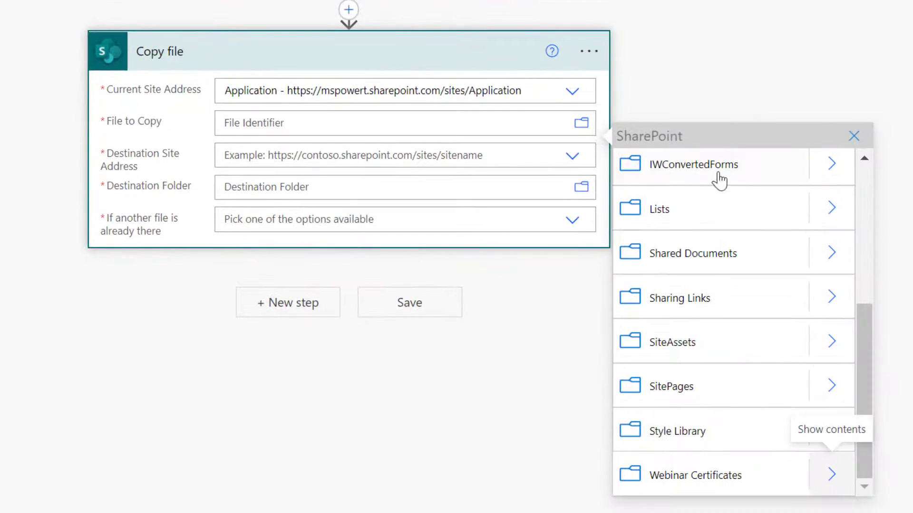
scroll(745, 307, up, 5)
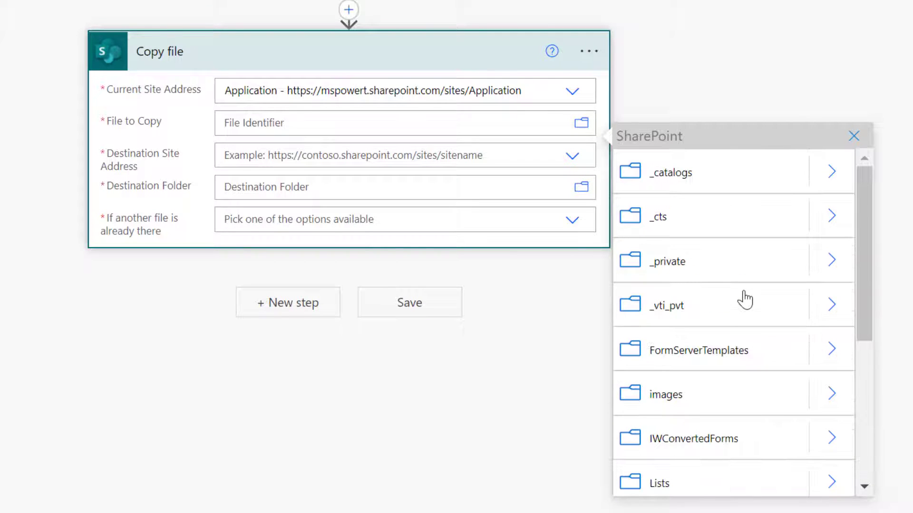
scroll(744, 300, down, 5)
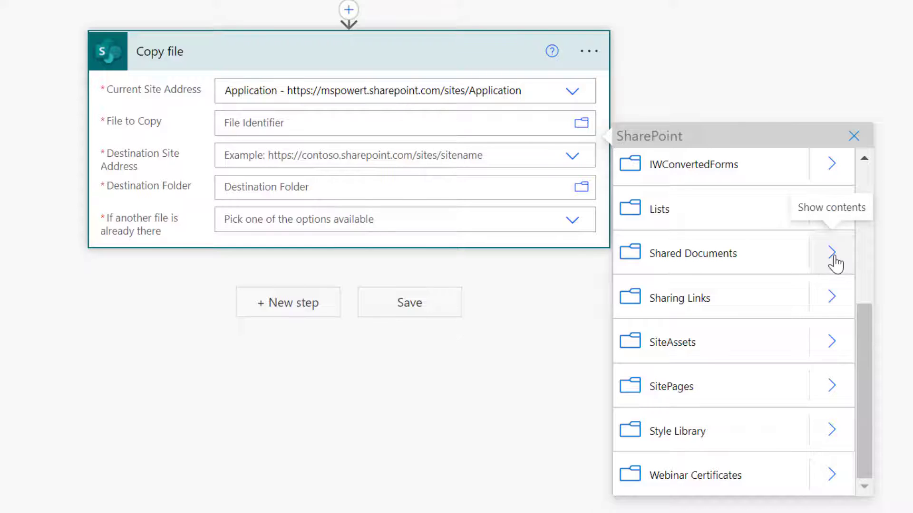
click(833, 258)
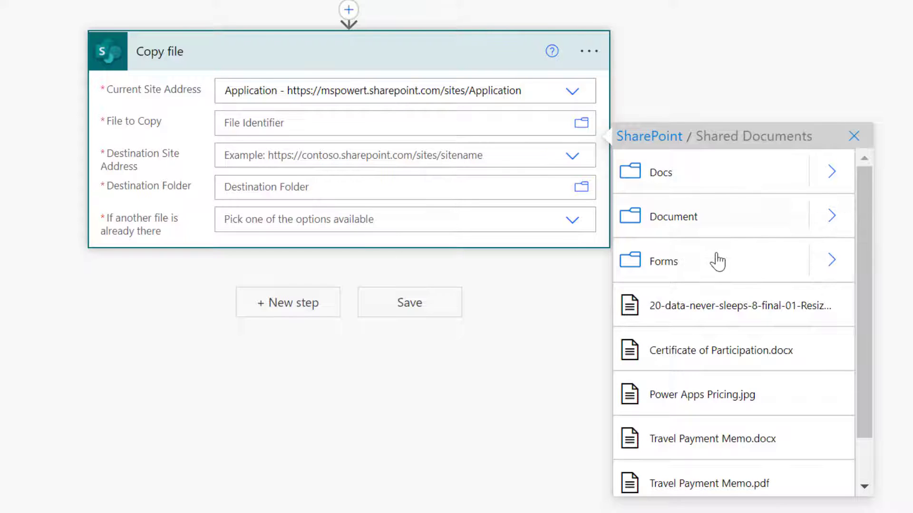
click(701, 351)
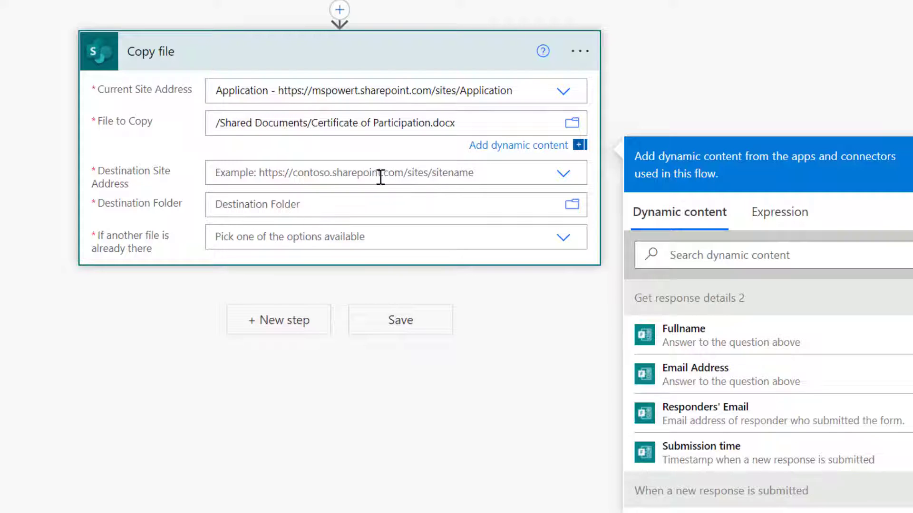
Set the copy destination to the Application site's /Webinar Certificates folder.
click(473, 176)
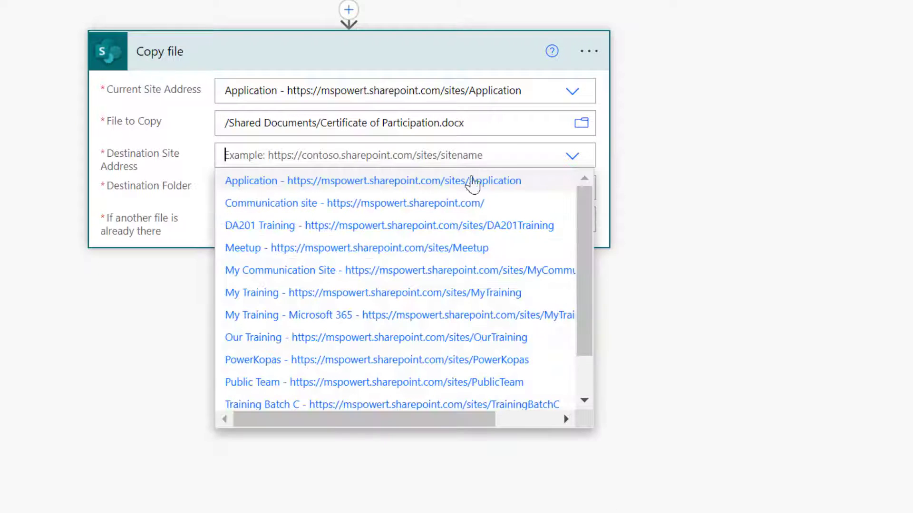
click(262, 183)
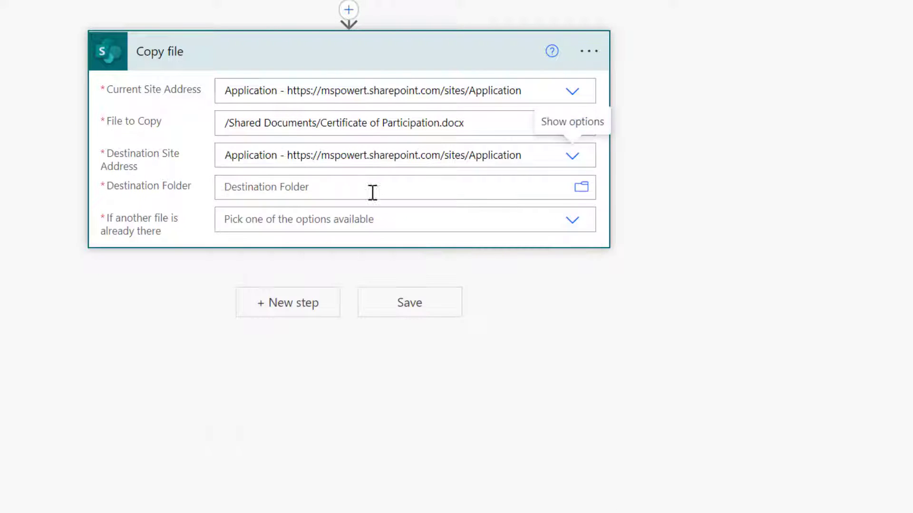
click(581, 189)
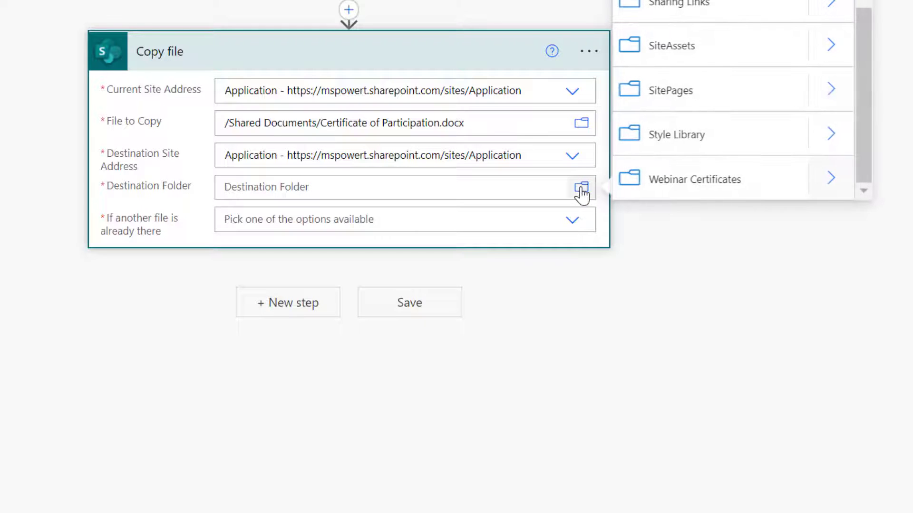
scroll(756, 67, up, 4)
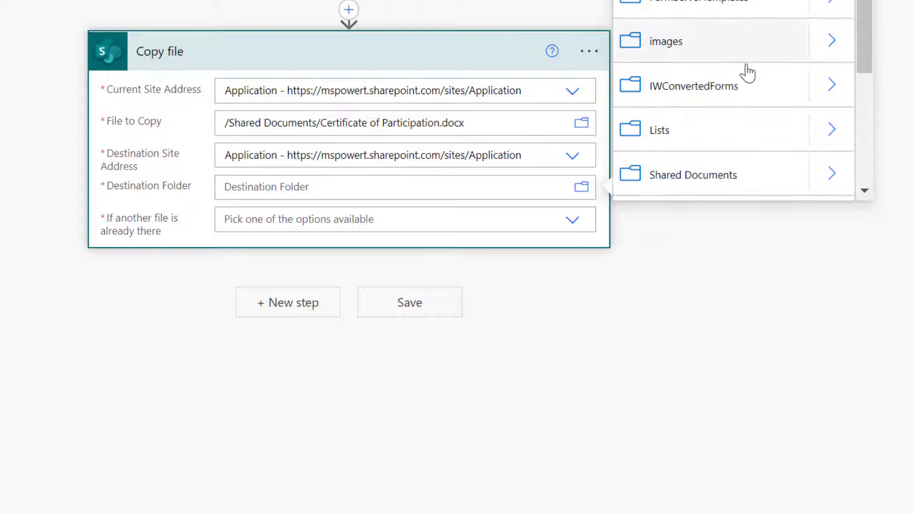
scroll(741, 46, up, 1)
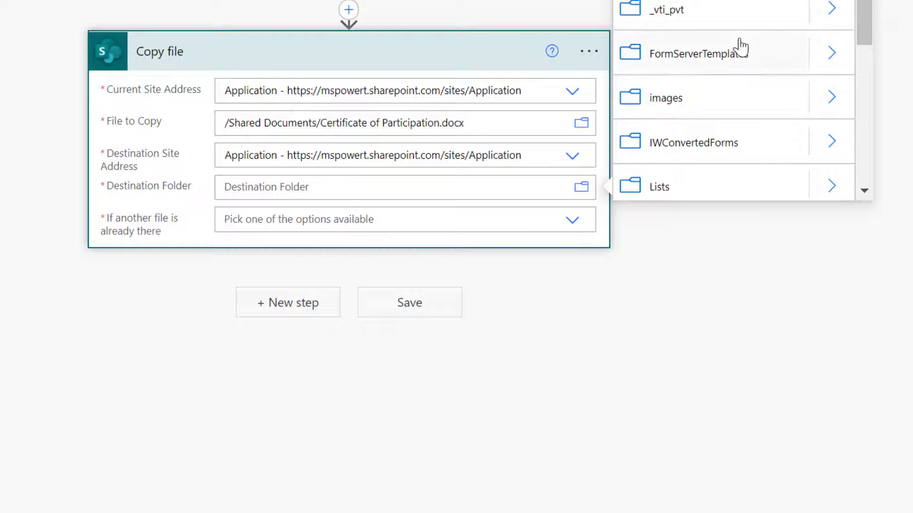
scroll(742, 46, down, 2)
scroll(741, 47, down, 2)
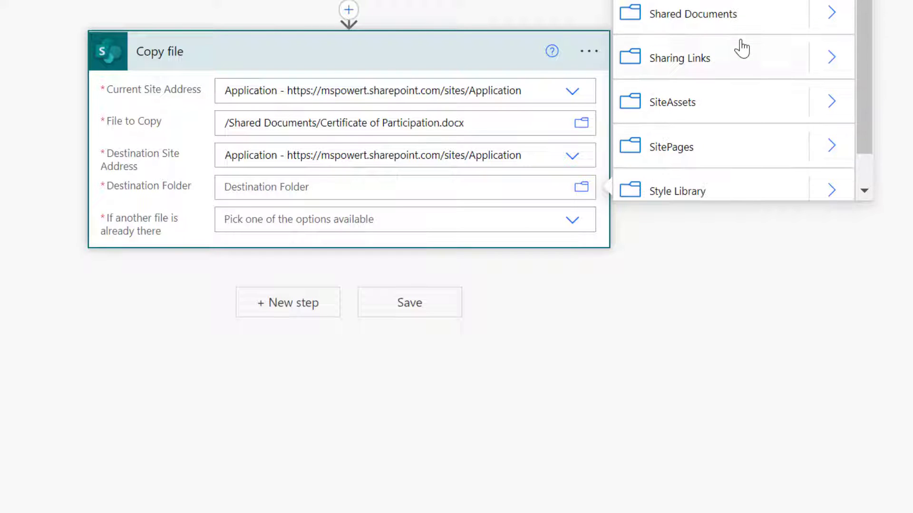
scroll(740, 45, down, 2)
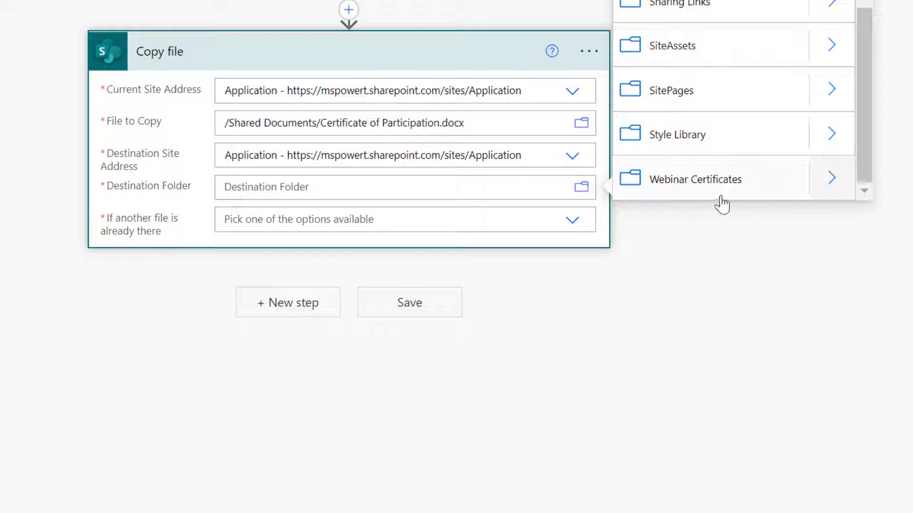
click(710, 185)
Set 'If another file is already there' to Replace and collapse the step.
click(419, 182)
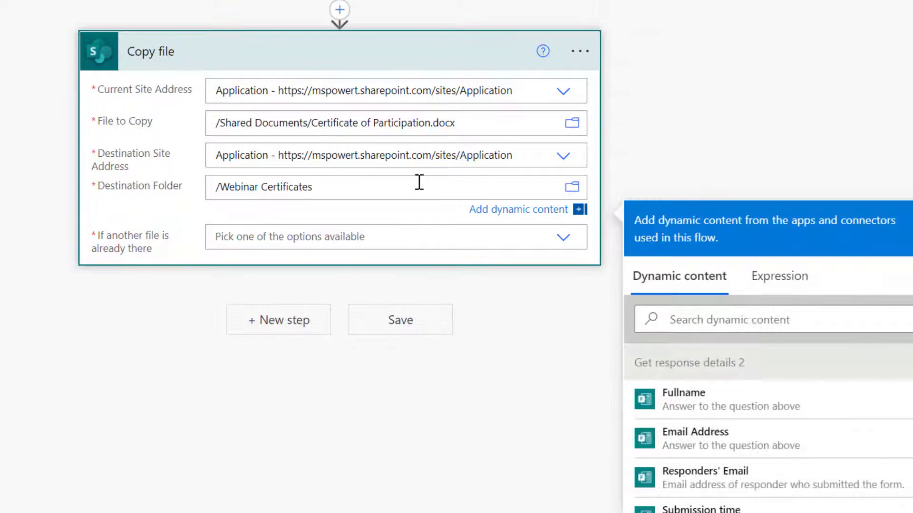
click(335, 233)
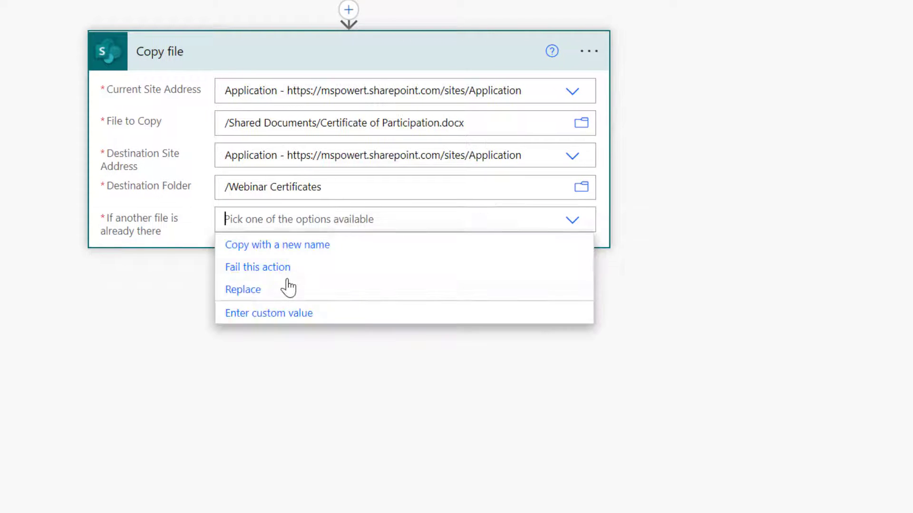
click(297, 291)
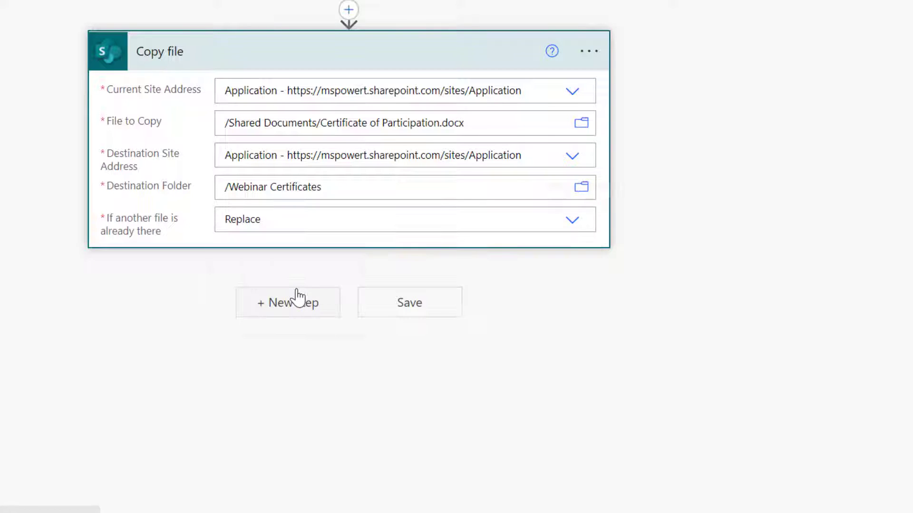
click(326, 57)
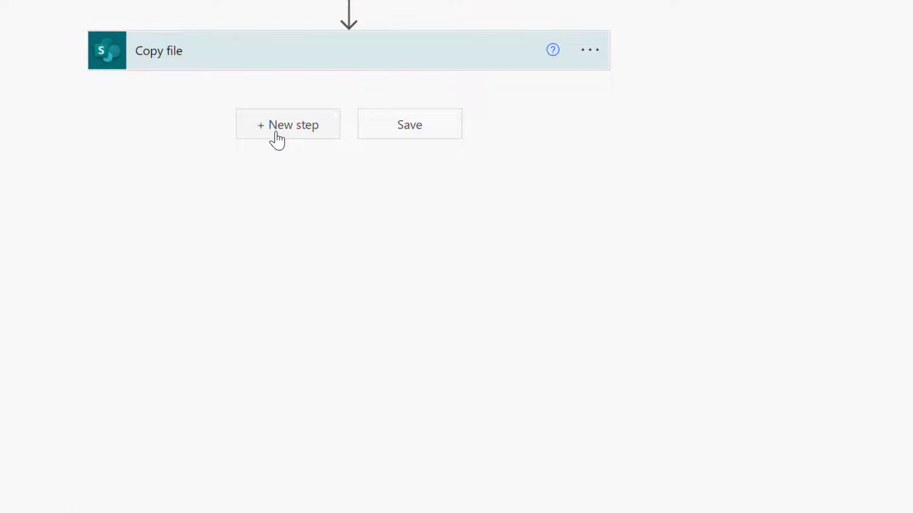
Add the SharePoint Update file properties action after Copy file, searched as 'update file property'.
click(277, 141)
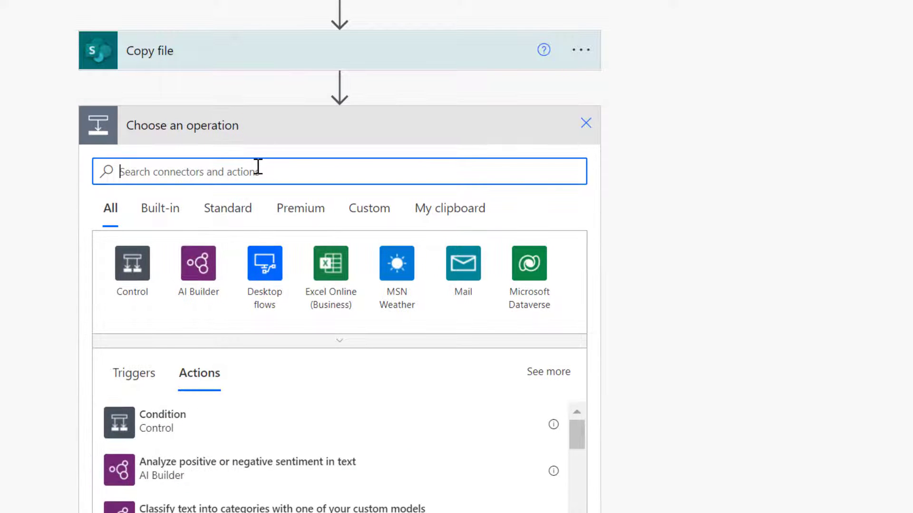
text(update file p)
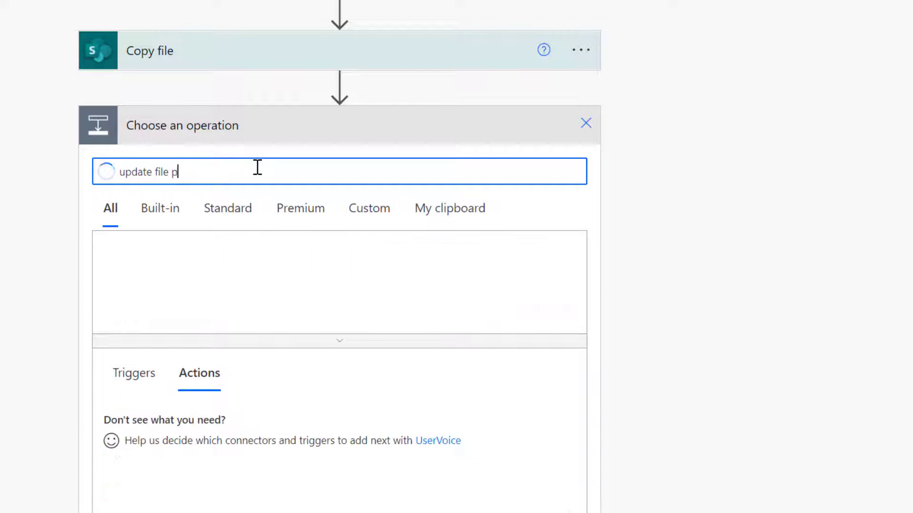
text(roperty)
click(210, 432)
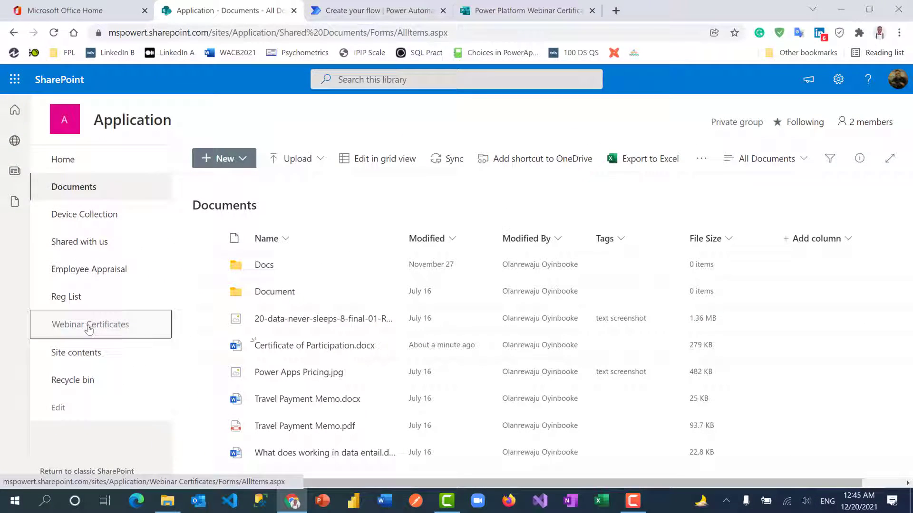
View the empty Webinar Certificates library's Fullname, Email Address and DateSubmitted columns, then return to the flow.
click(88, 328)
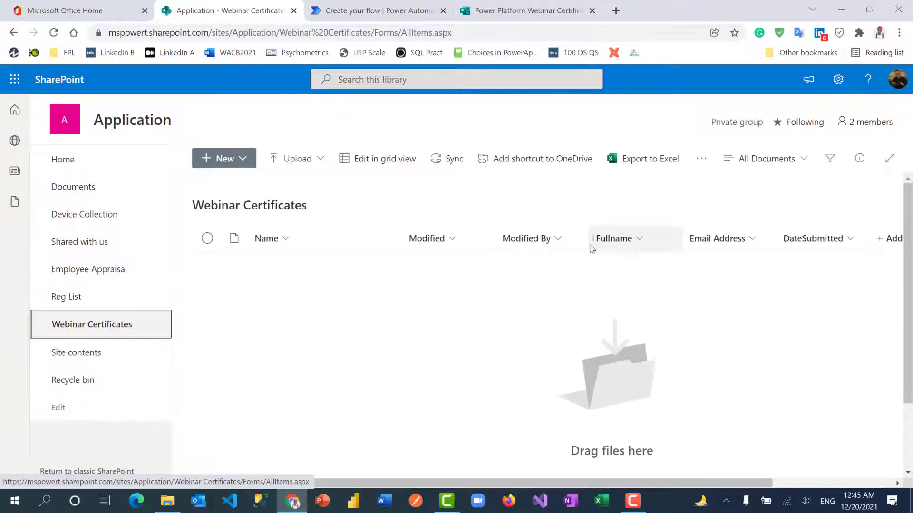
click(363, 4)
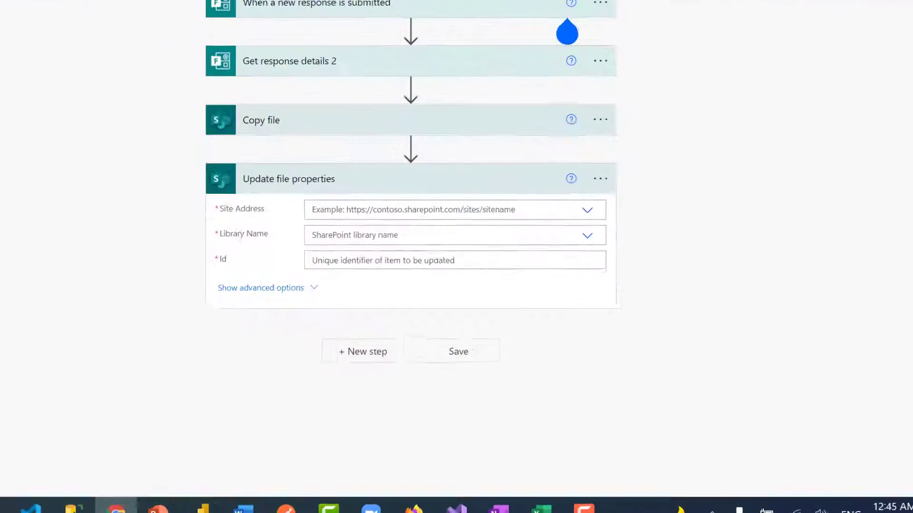
Target the Application site's Webinar Certificates library, using the copied file's ItemId as Id.
click(238, 141)
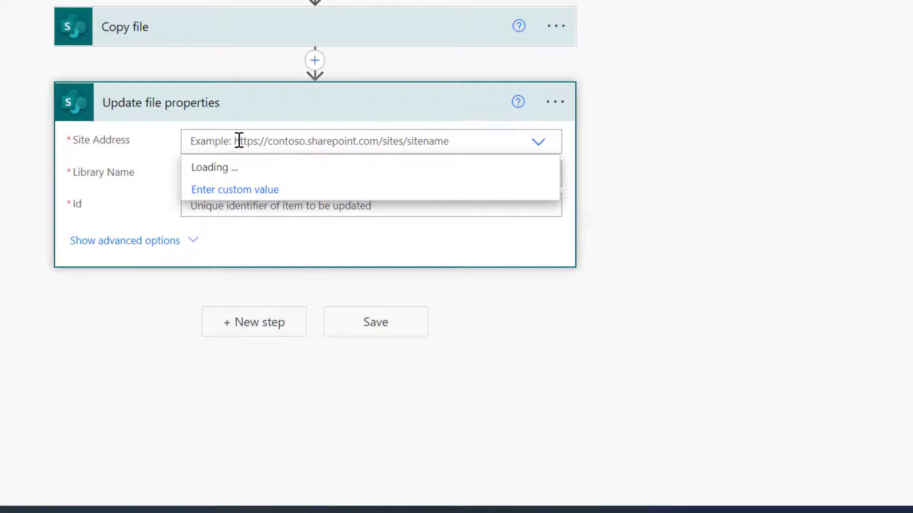
click(237, 168)
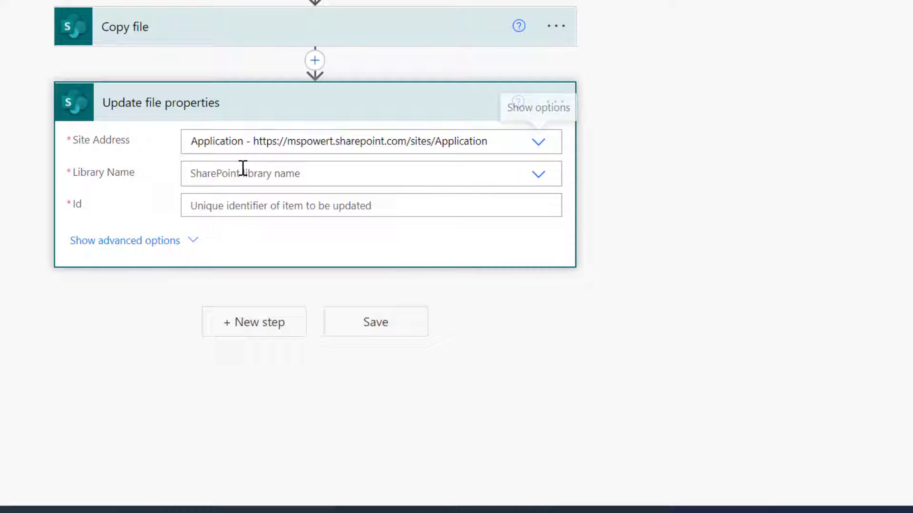
click(357, 172)
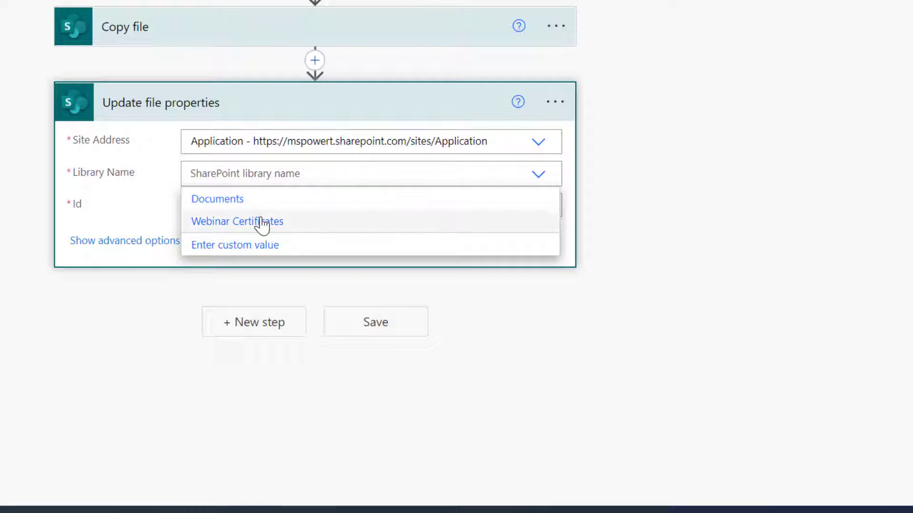
click(261, 222)
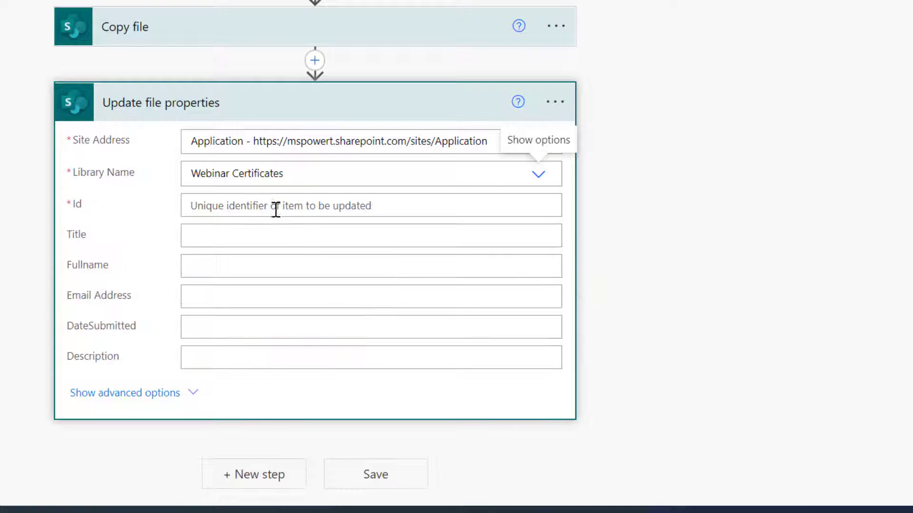
click(319, 207)
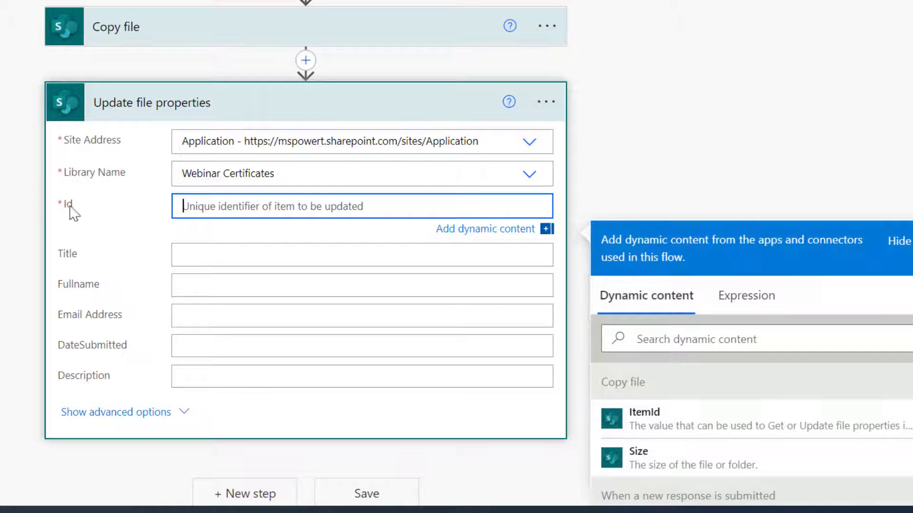
scroll(853, 71, down, 2)
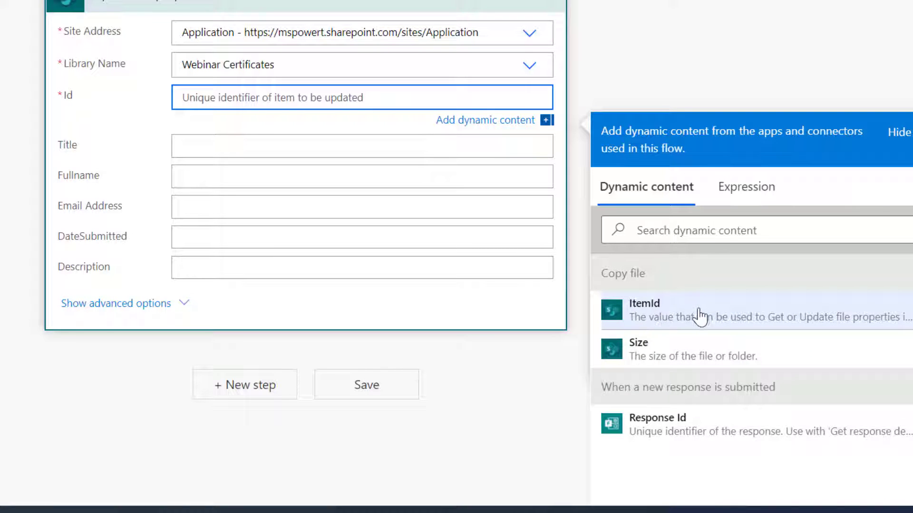
click(662, 312)
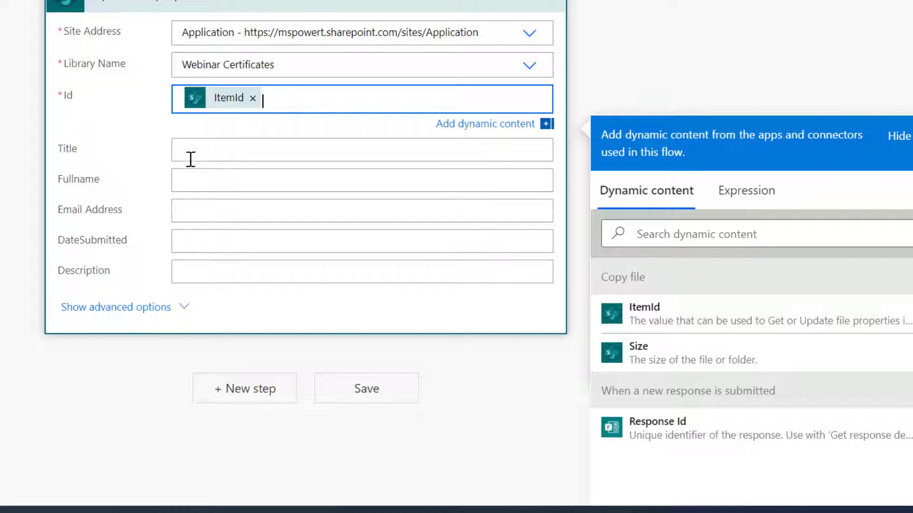
Fill Fullname and Email Address from the form answers and DateSubmitted with Submission time.
click(191, 185)
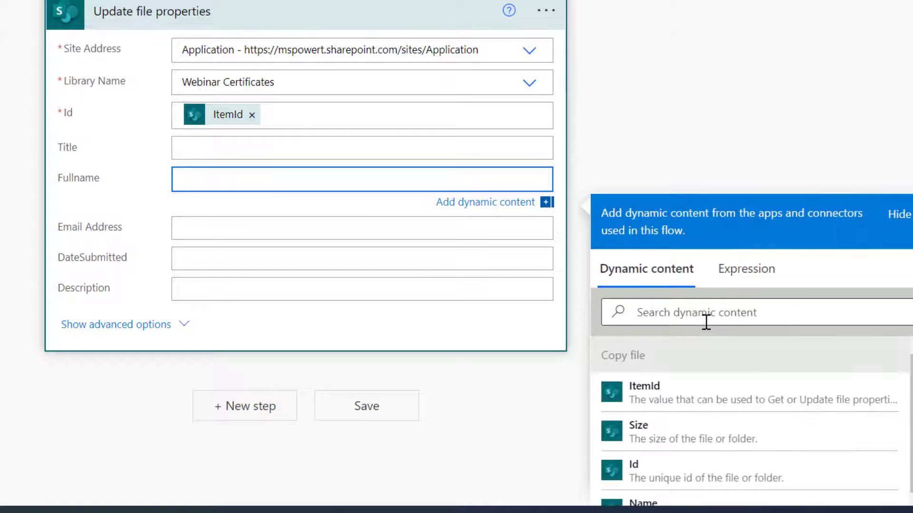
click(698, 309)
text(full)
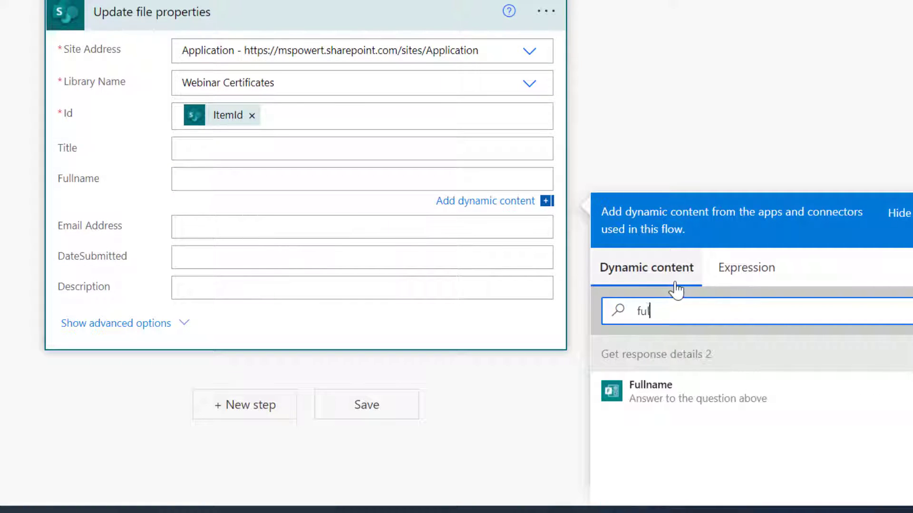
click(685, 396)
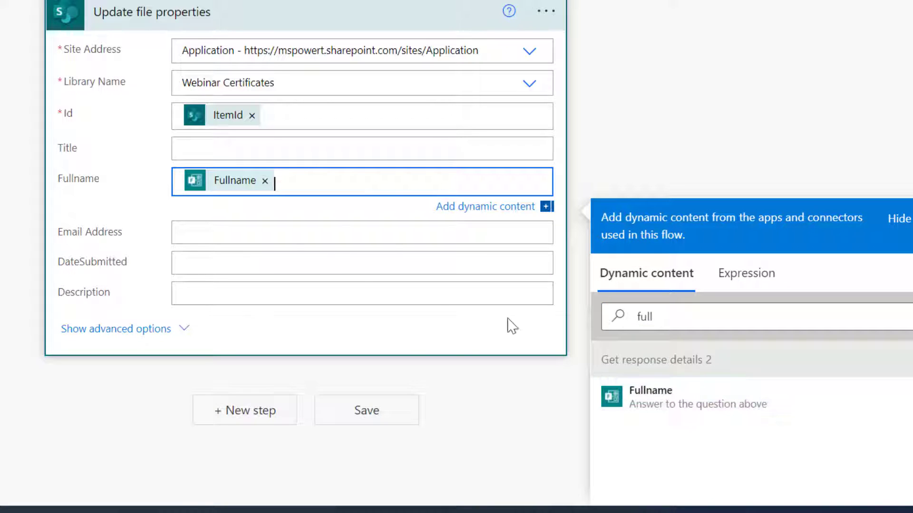
click(229, 233)
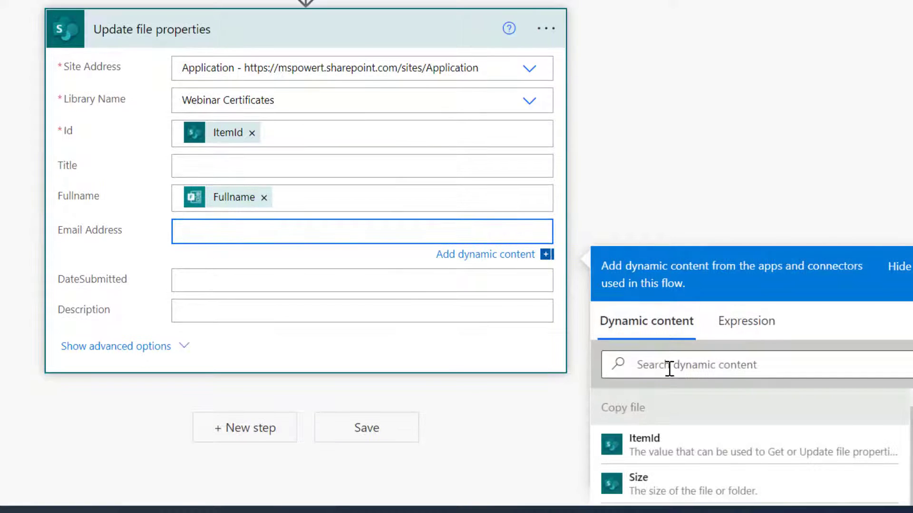
scroll(686, 373, down, 5)
scroll(834, 345, down, 5)
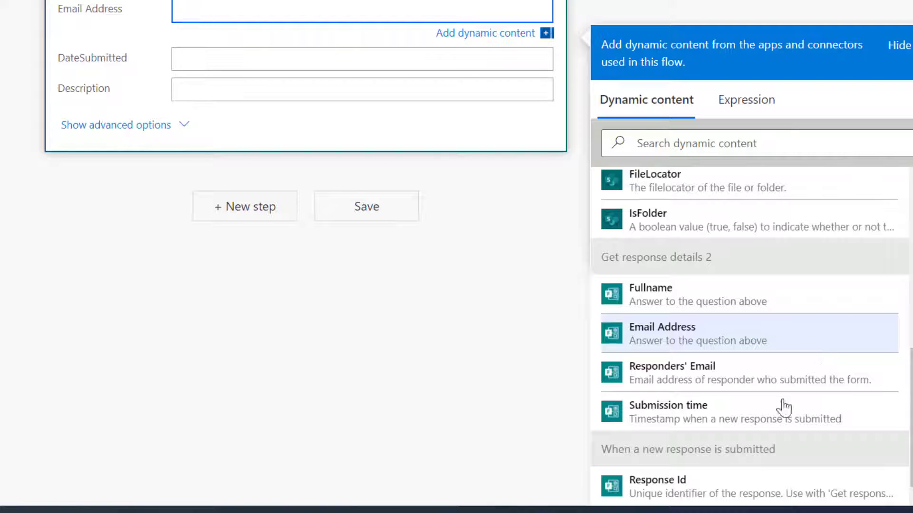
click(675, 343)
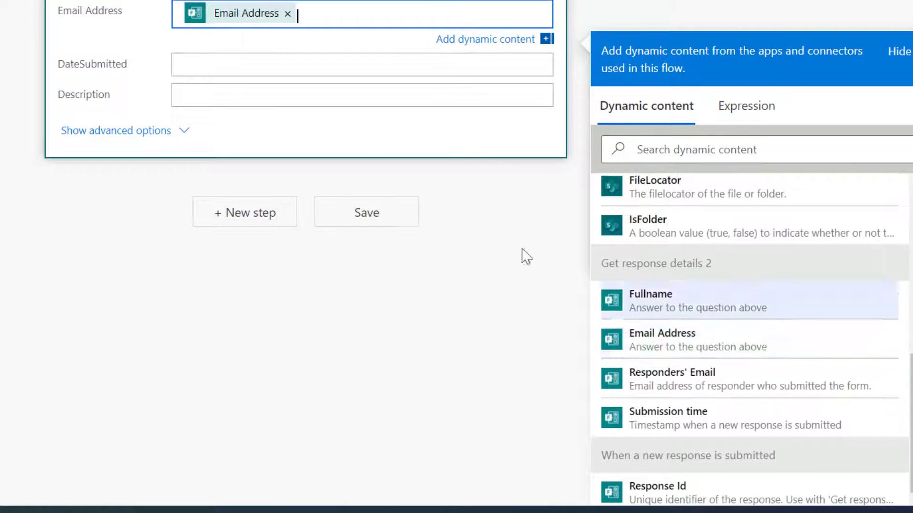
click(202, 69)
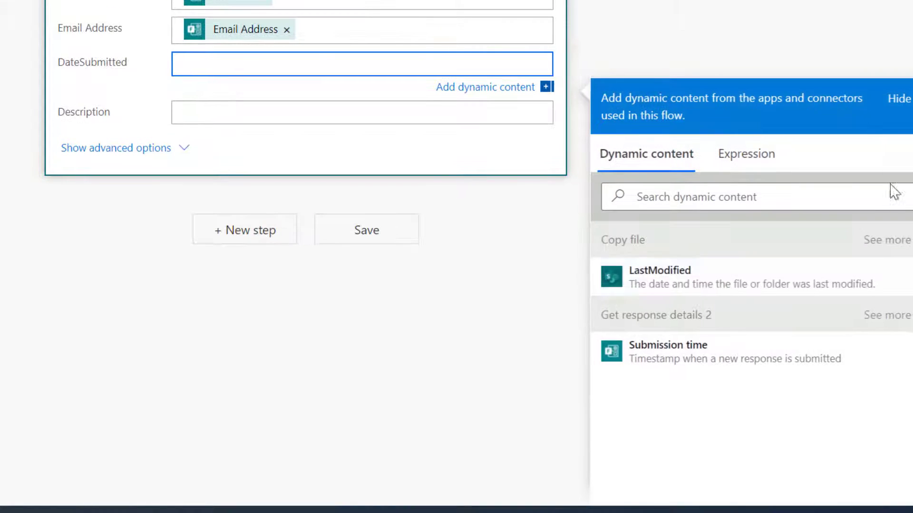
click(692, 362)
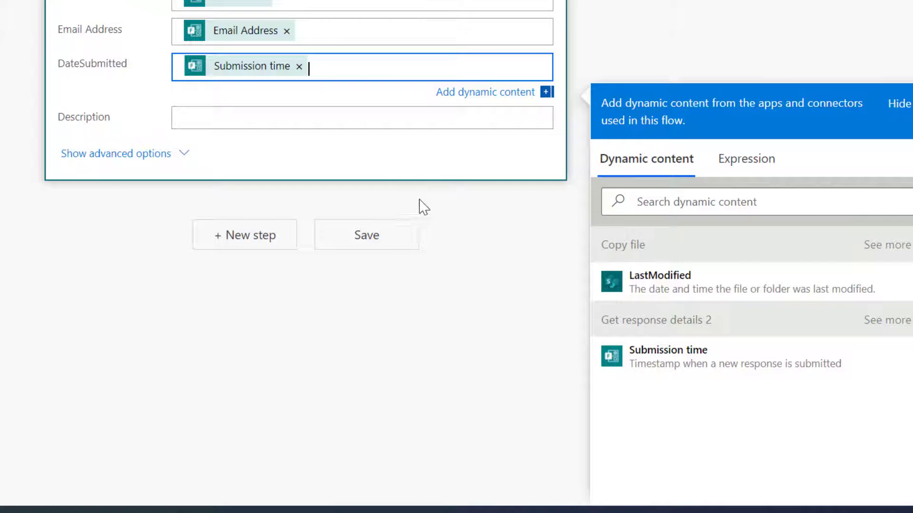
scroll(414, 142, up, 5)
click(271, 111)
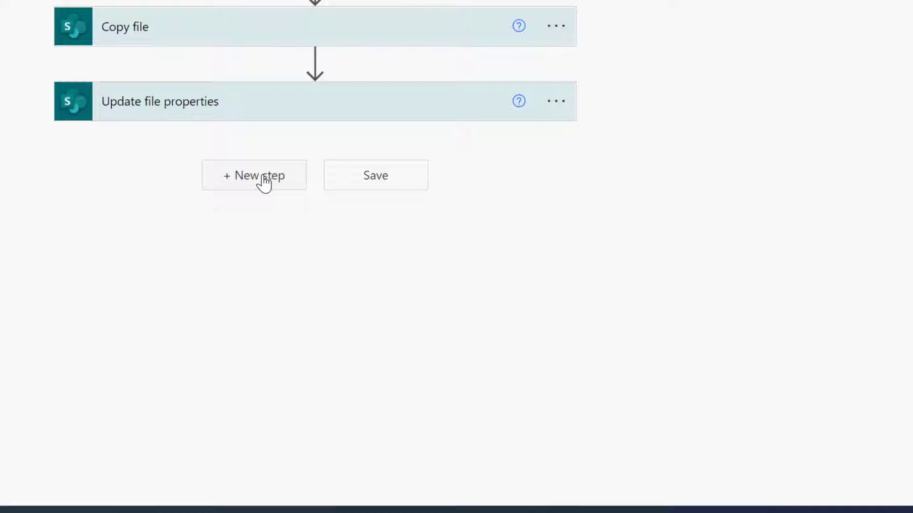
Add a SharePoint Get file content step with Site Address set to the Application site.
click(263, 183)
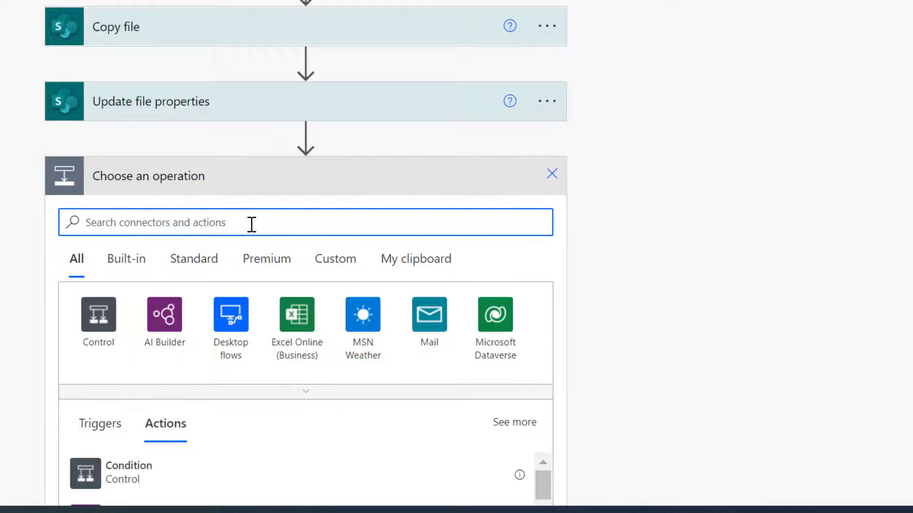
text(get file content)
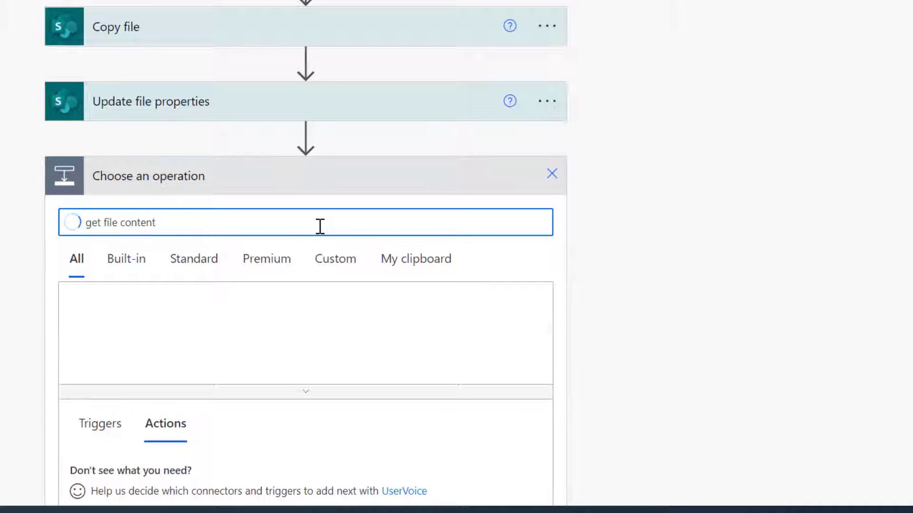
scroll(259, 297, down, 5)
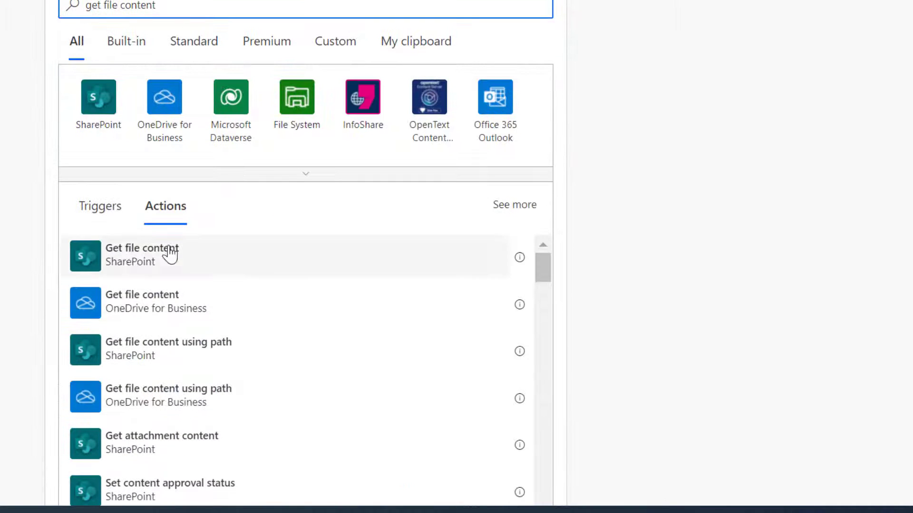
click(135, 259)
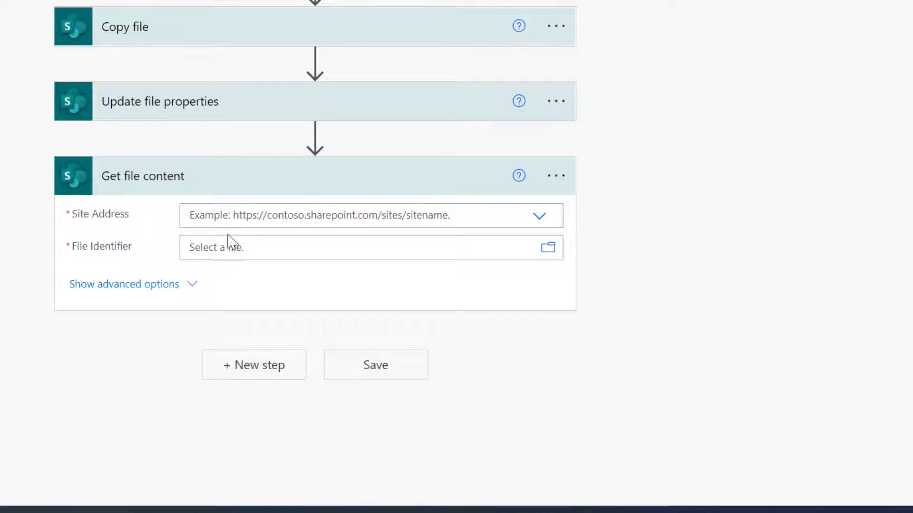
click(256, 221)
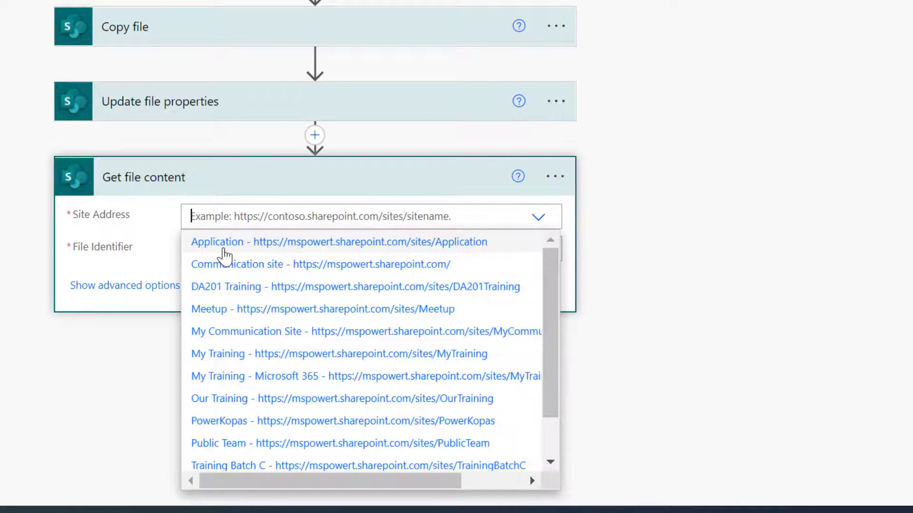
click(224, 249)
click(227, 251)
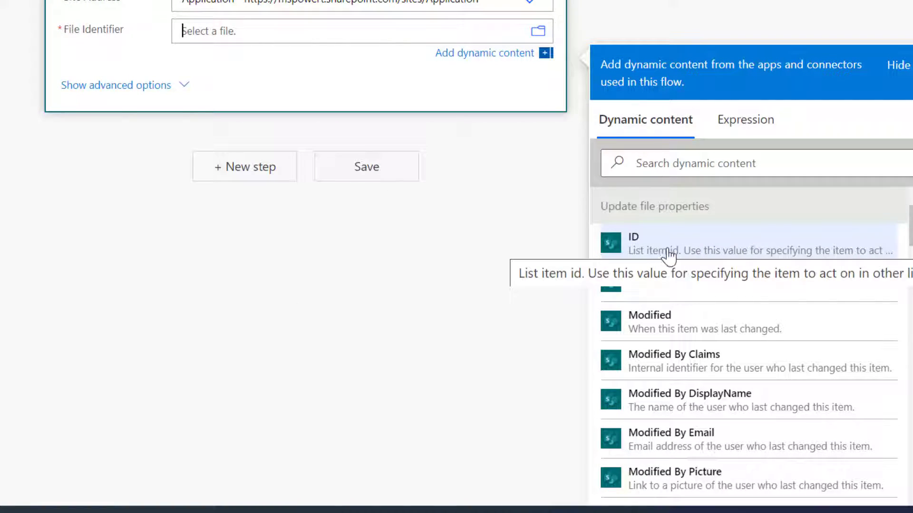
Set File Identifier to Copy file's ItemId, replacing the mistakenly inserted ID value.
click(679, 247)
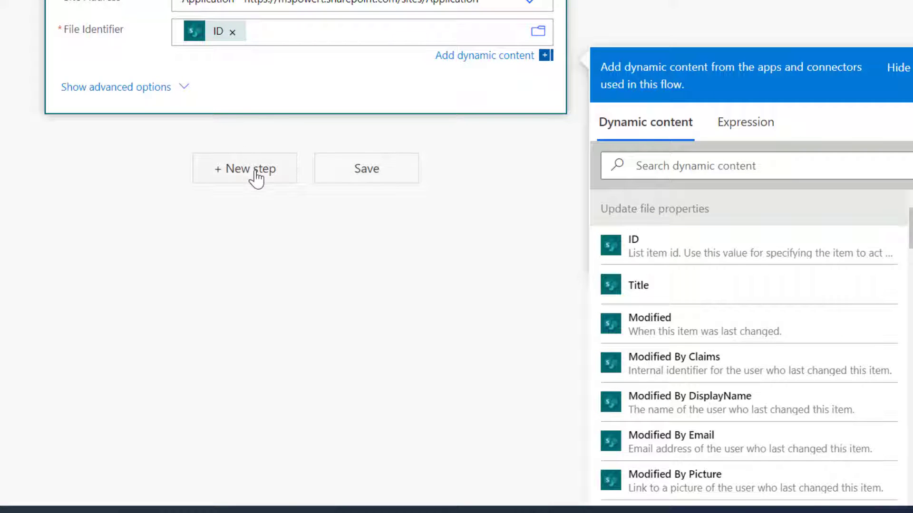
scroll(263, 95, up, 5)
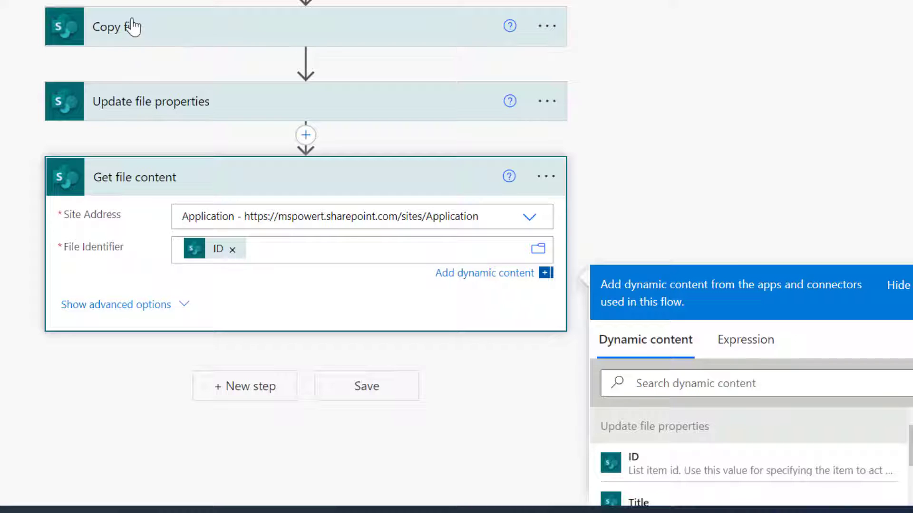
click(232, 249)
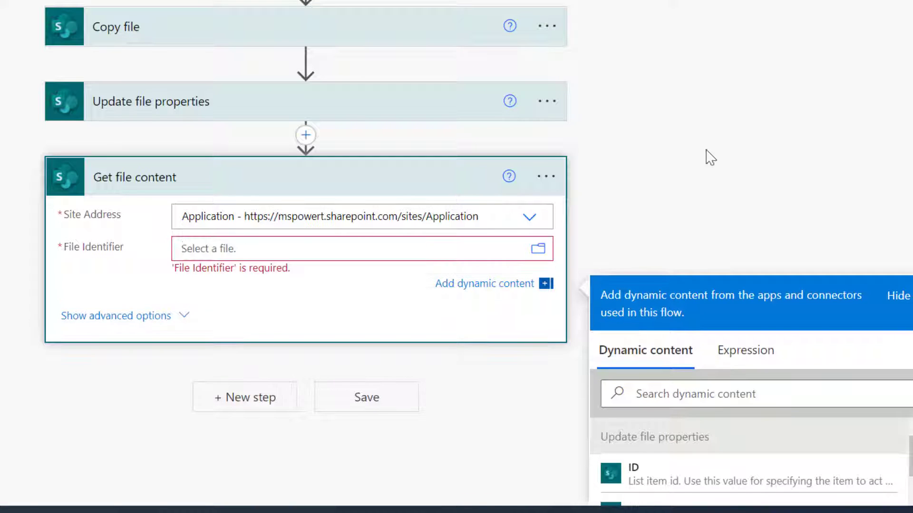
scroll(710, 157, down, 5)
scroll(780, 184, down, 10)
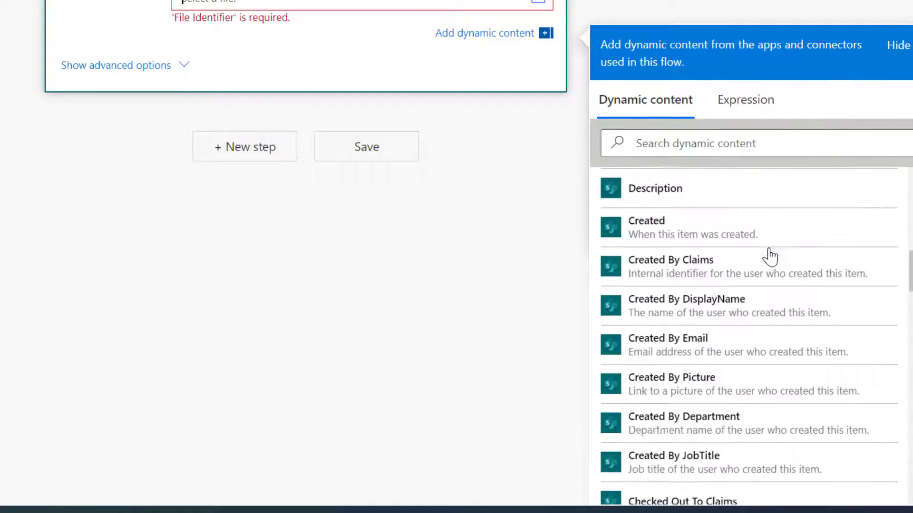
scroll(770, 257, down, 15)
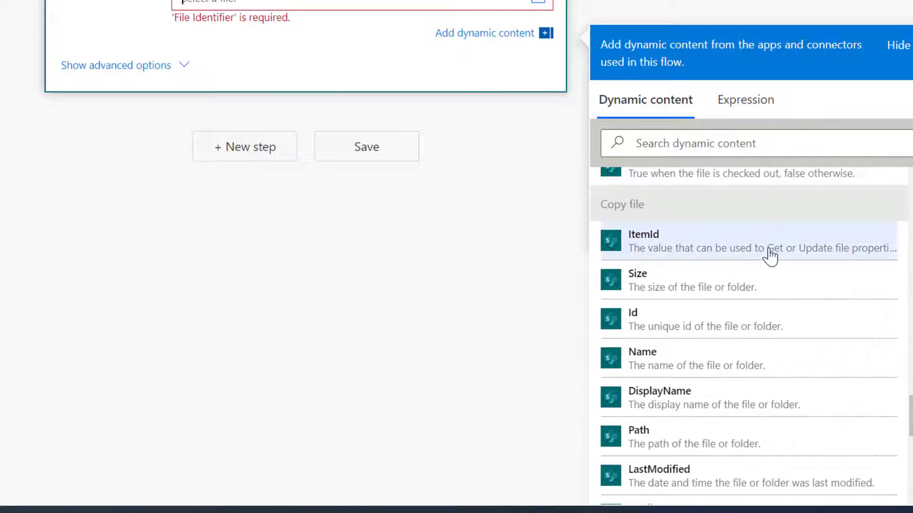
click(685, 255)
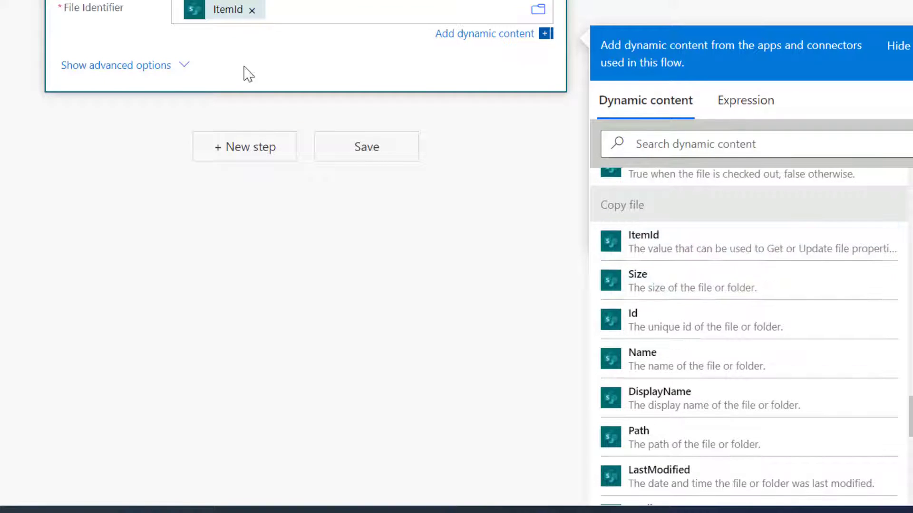
click(242, 185)
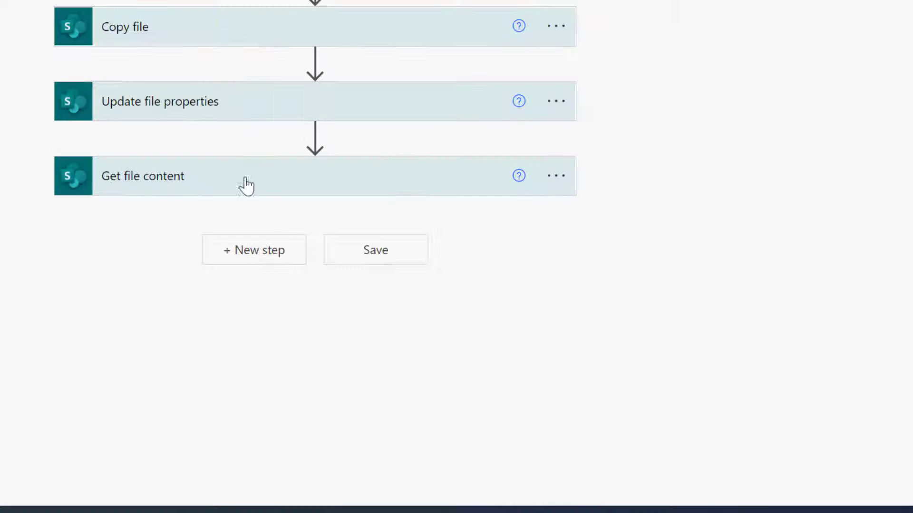
Add a OneDrive for Business Create file step with Folder Path set to the root '/'.
click(258, 254)
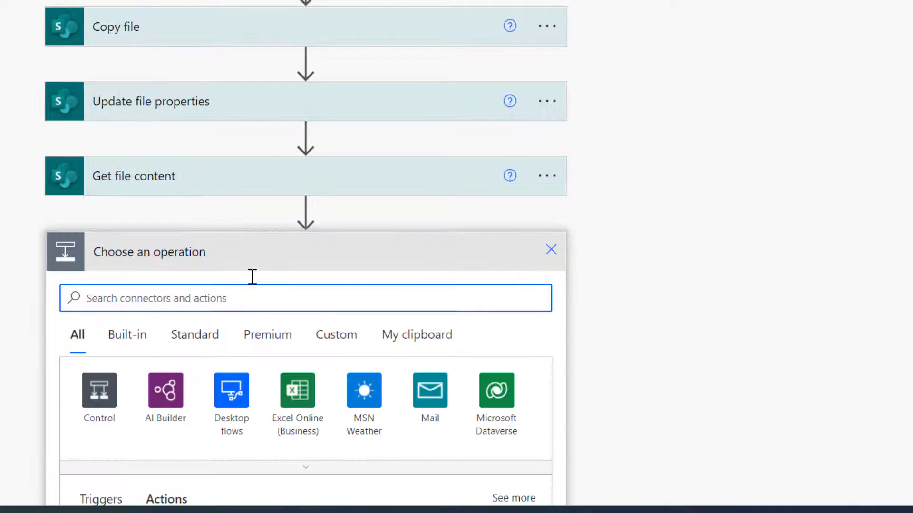
text(create file)
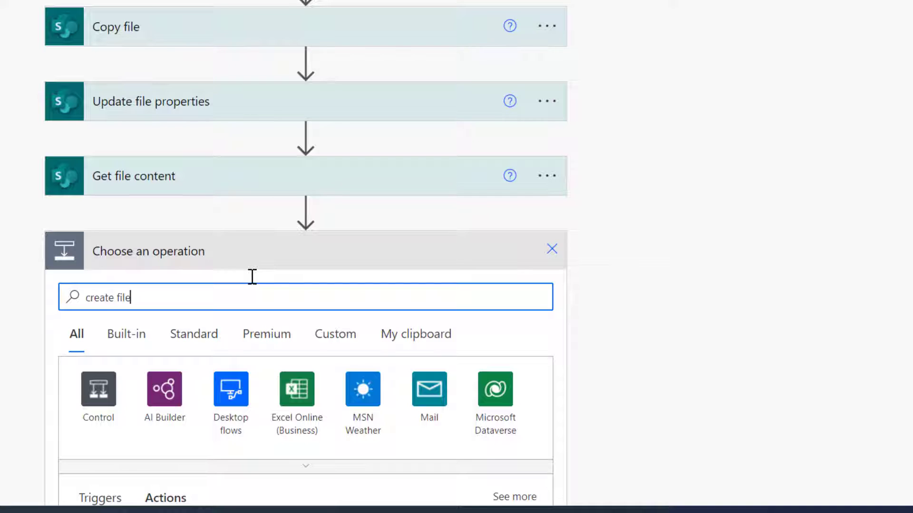
scroll(253, 280, down, 5)
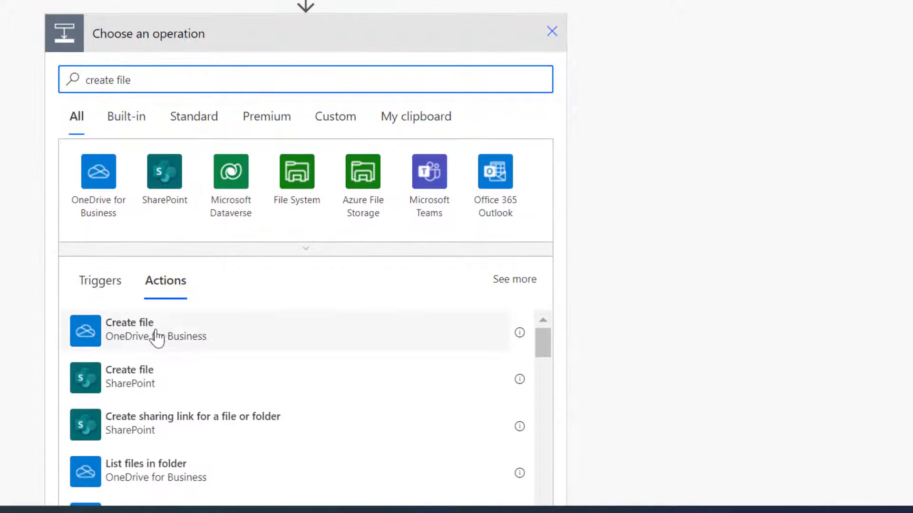
click(148, 338)
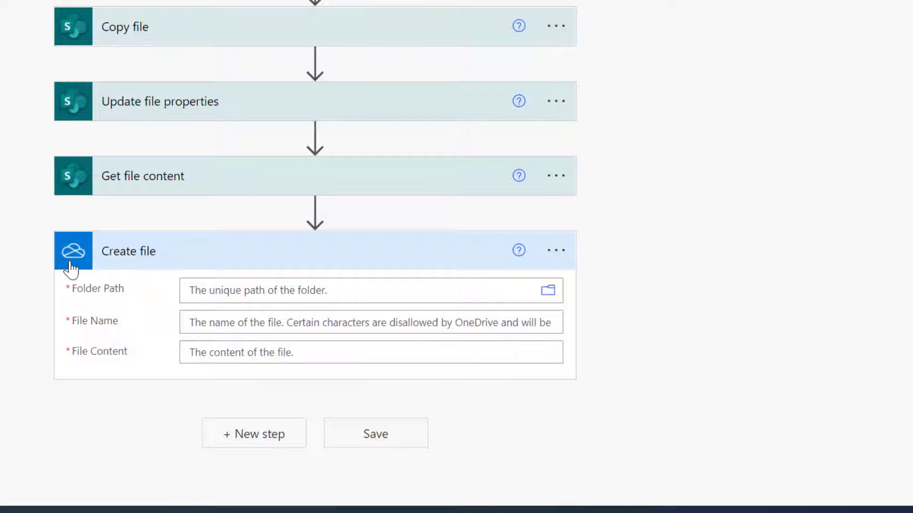
click(240, 290)
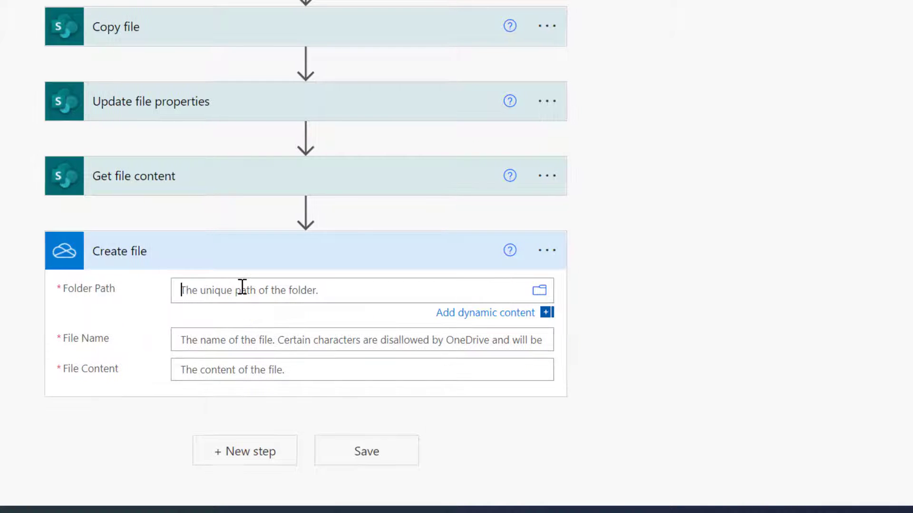
scroll(582, 40, down, 5)
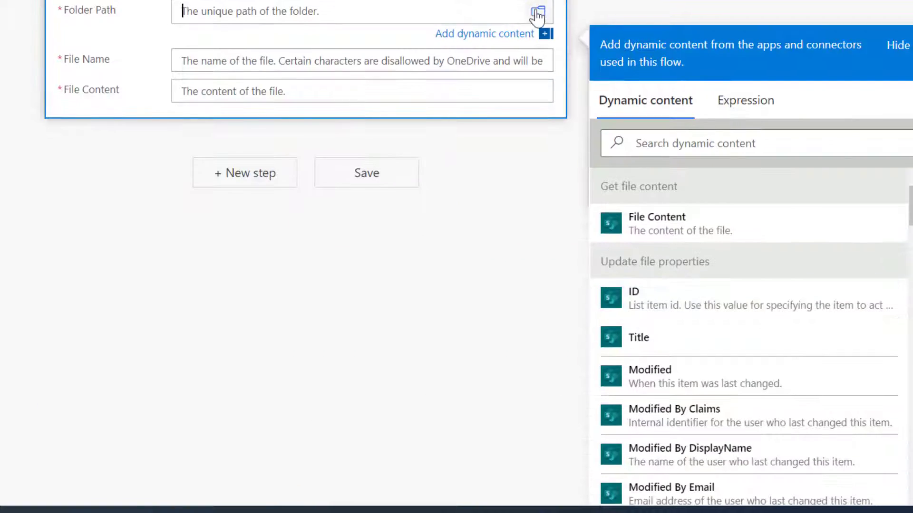
click(540, 19)
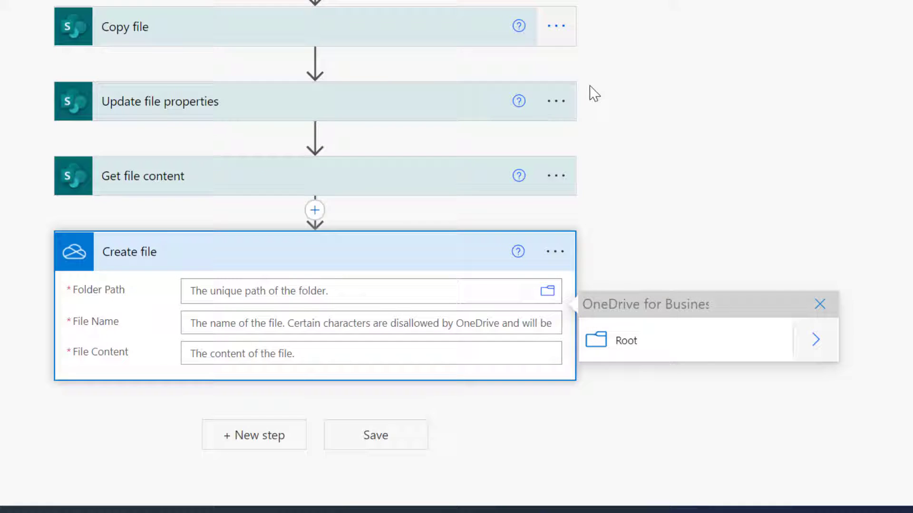
click(653, 357)
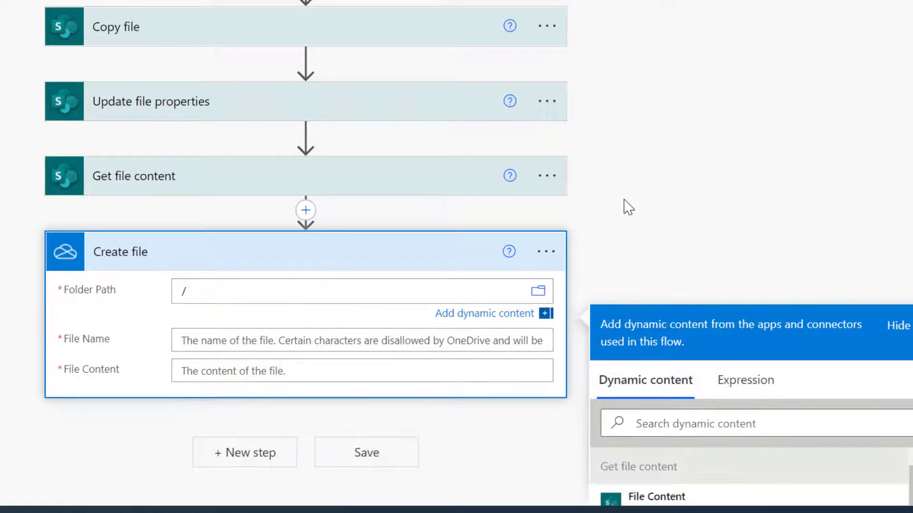
scroll(628, 207, down, 5)
click(276, 122)
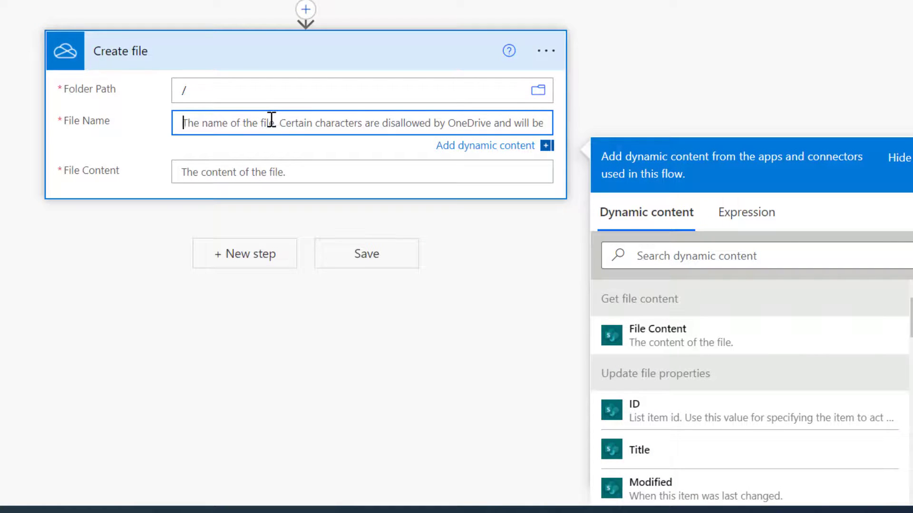
click(697, 254)
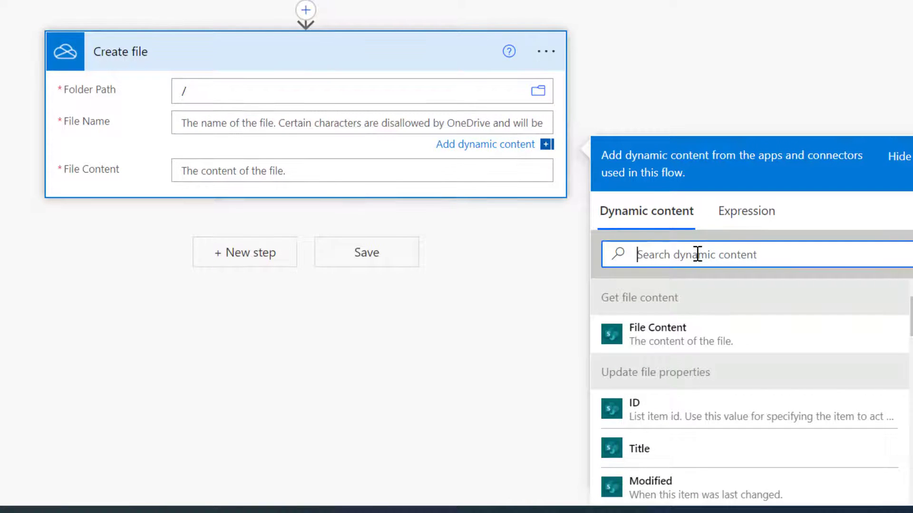
Set File Name to Fullname + '_Certificate_' + utcNow('d') expression + '.docx'.
text(full)
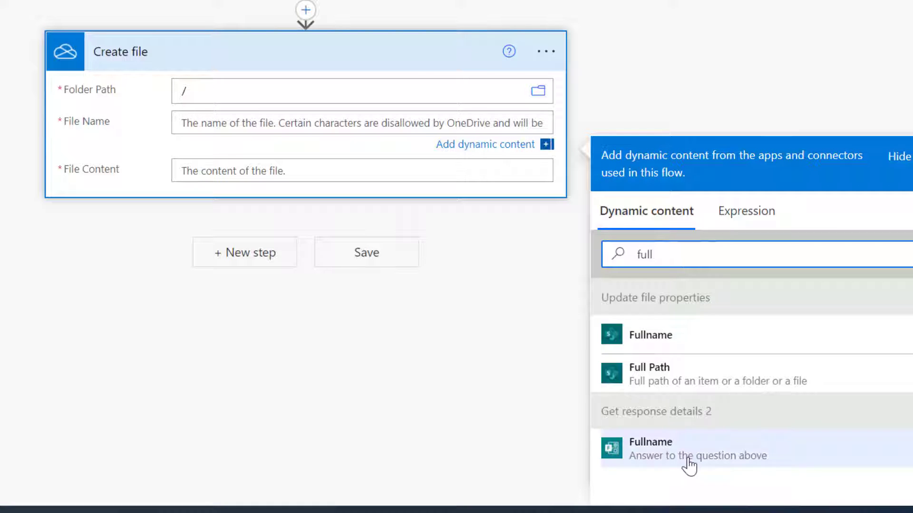
click(684, 456)
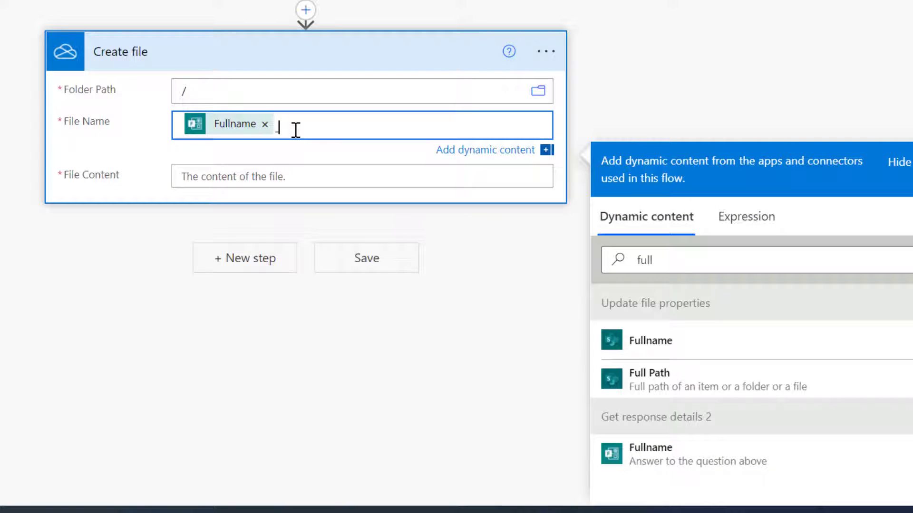
text(_Certificate_)
click(760, 221)
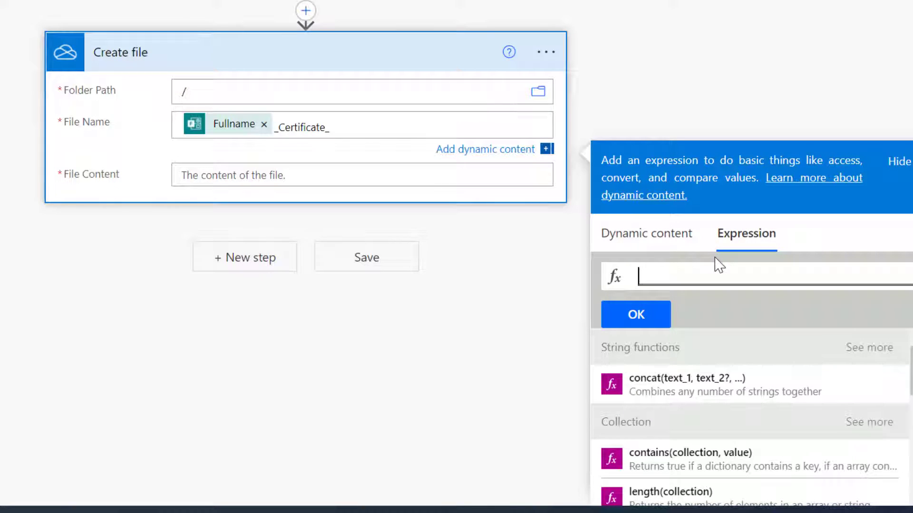
text(utc)
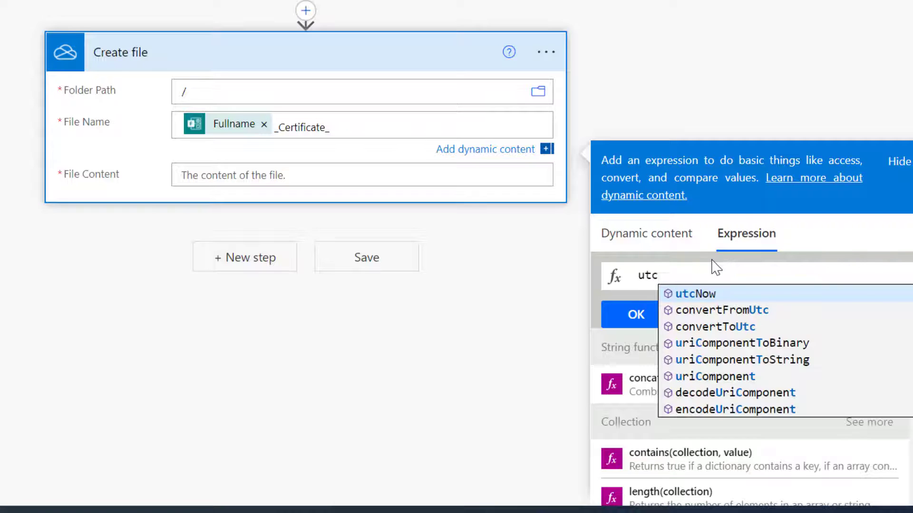
key(Return)
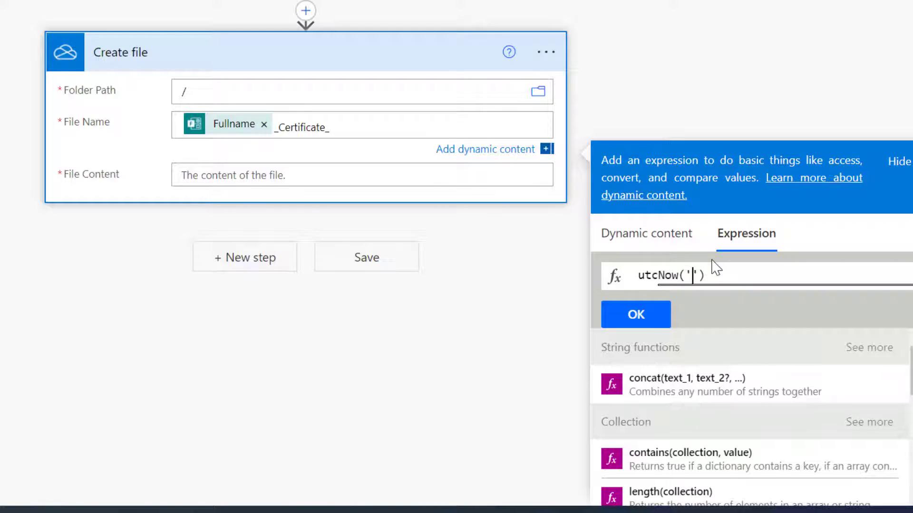
text('d)
click(648, 313)
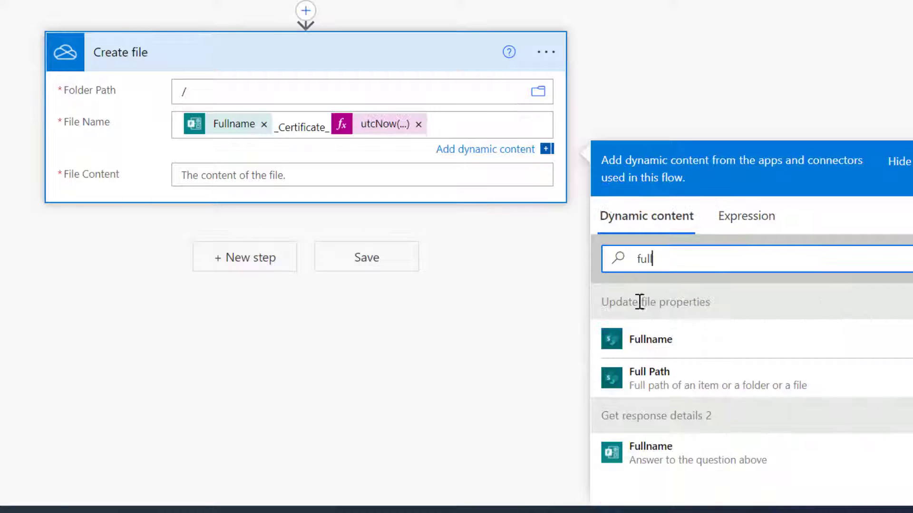
text(.docx)
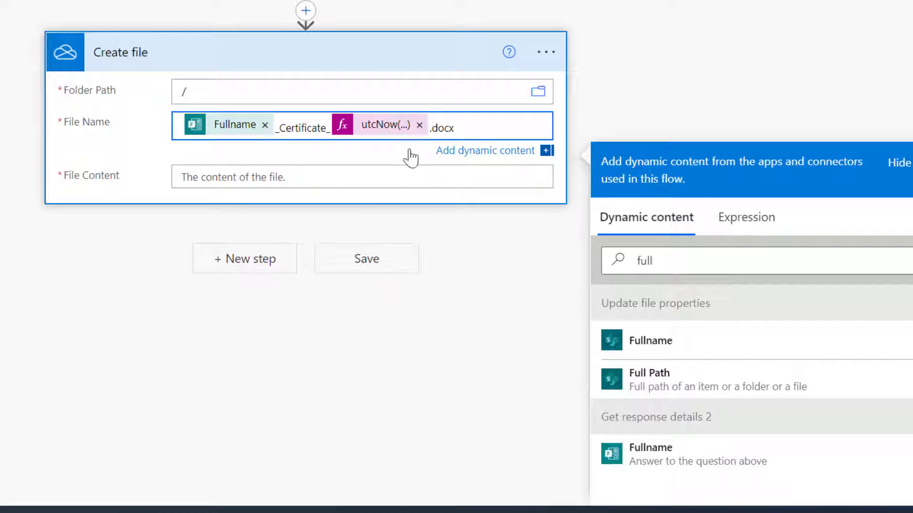
Set File Content to Get file content's File Content and collapse the step.
click(244, 175)
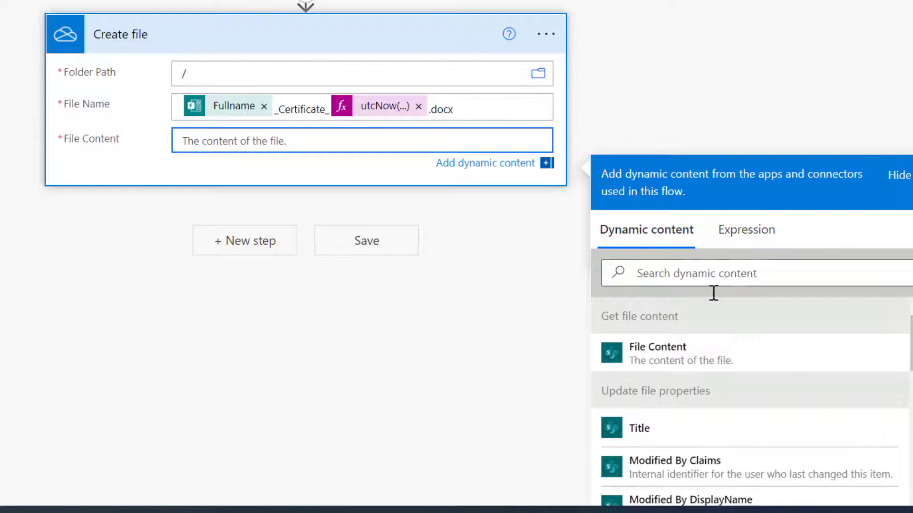
click(621, 356)
click(234, 38)
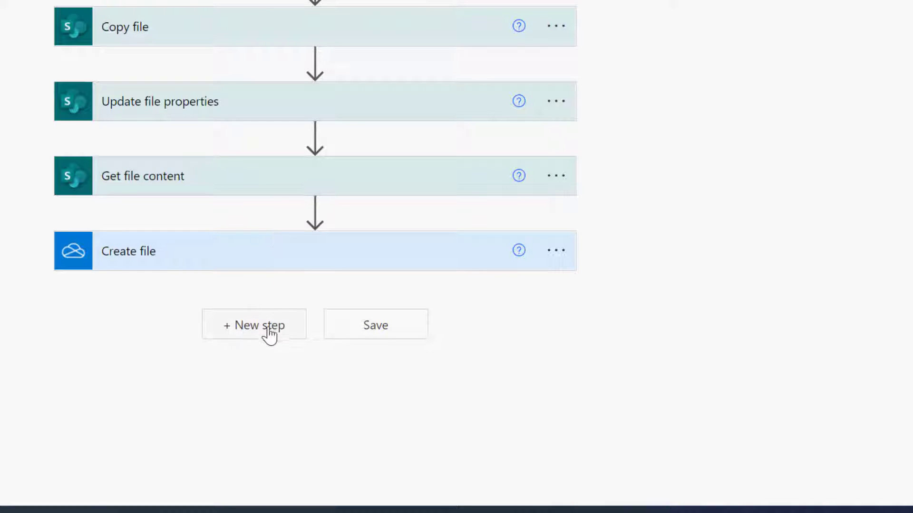
Add a OneDrive Convert file (preview) step converting the Create file Id to PDF.
click(263, 328)
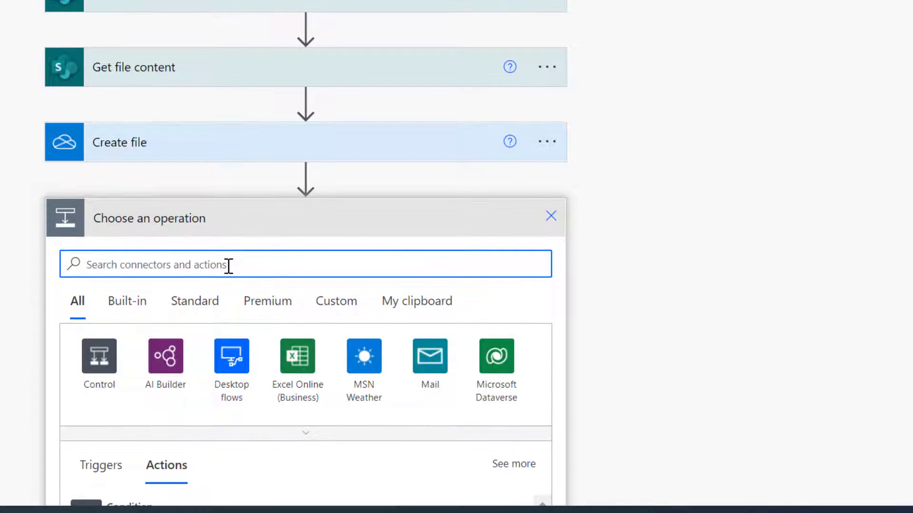
text(co)
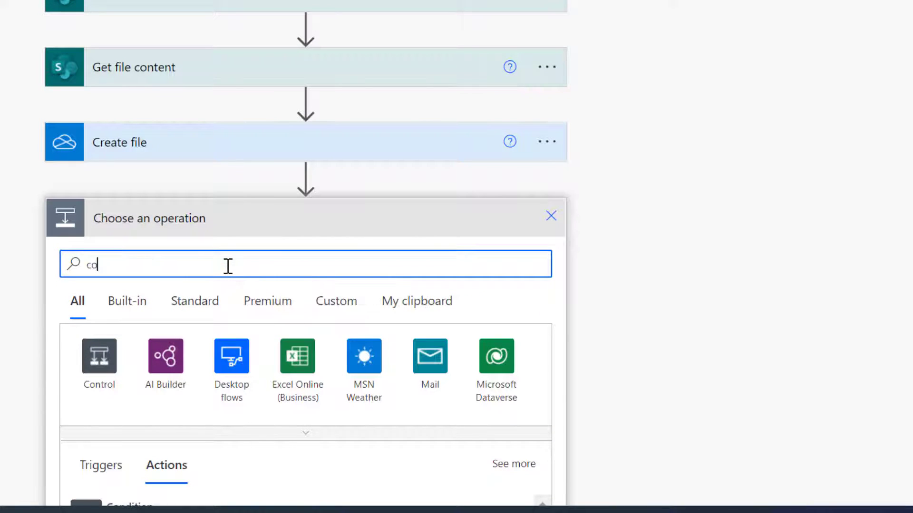
text(nvert file)
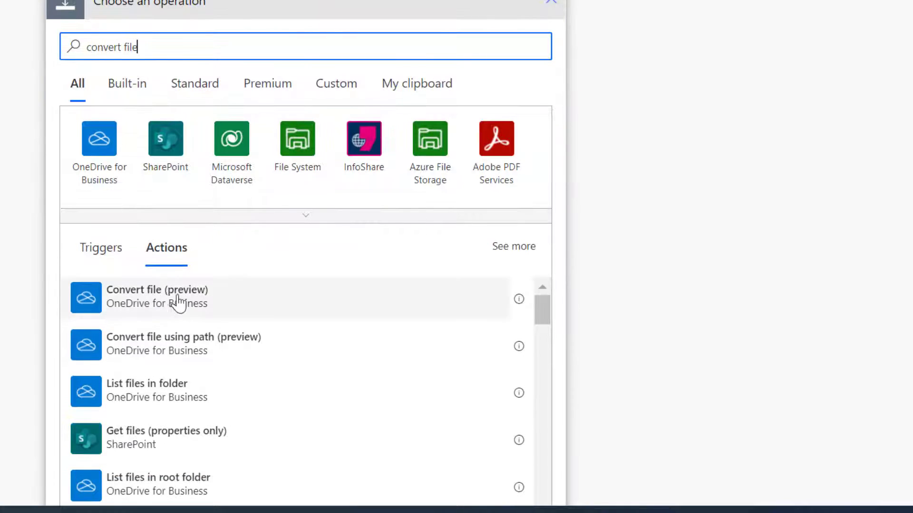
click(157, 300)
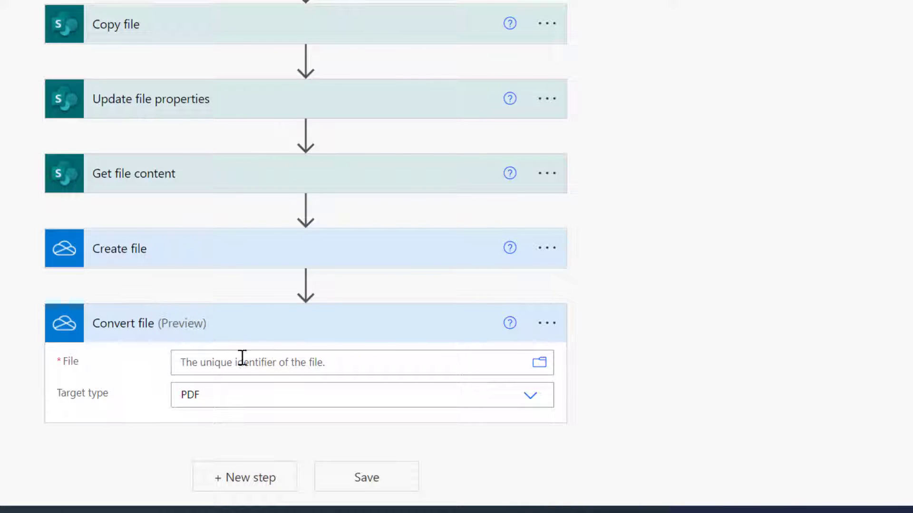
scroll(738, 208, down, 5)
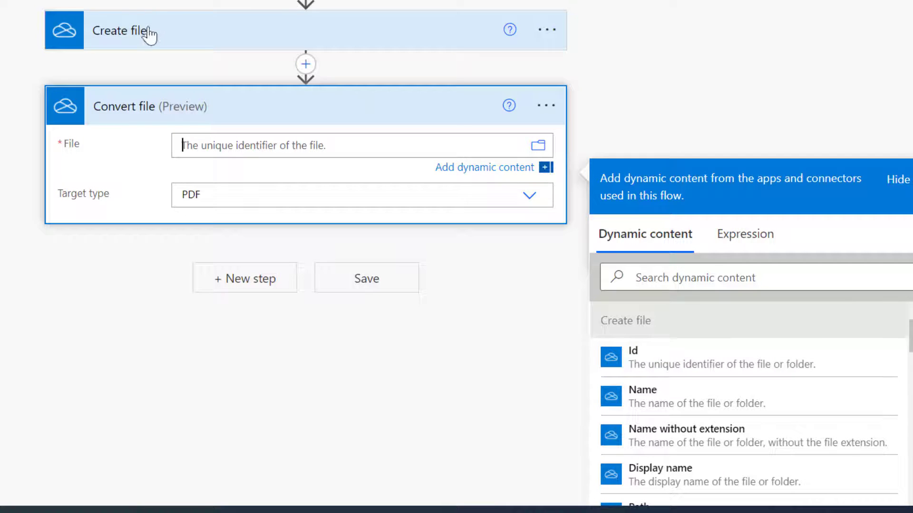
click(663, 362)
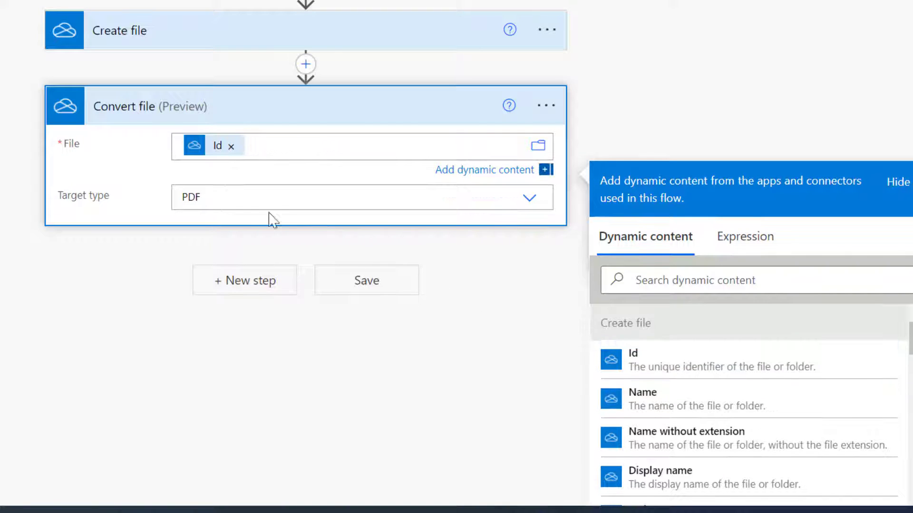
click(350, 116)
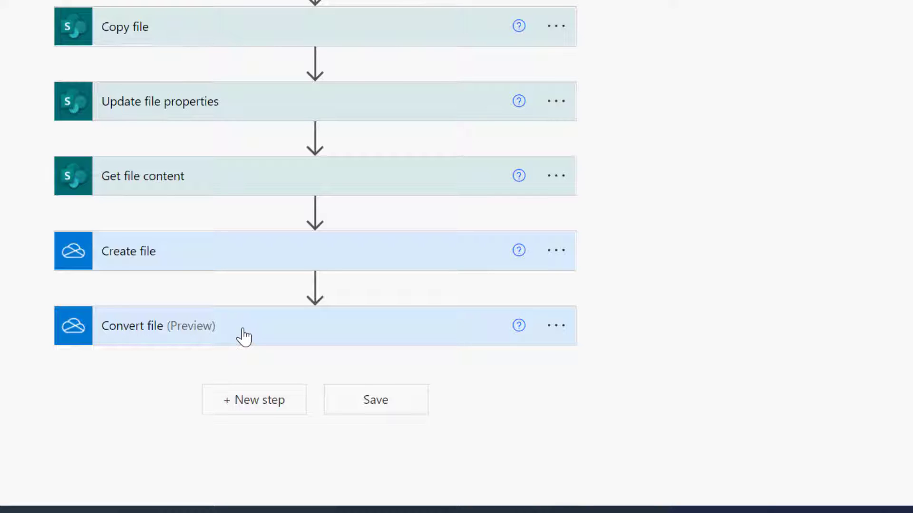
Add a new step after Convert file and search actions for 'create file'.
click(261, 409)
scroll(214, 433, down, 4)
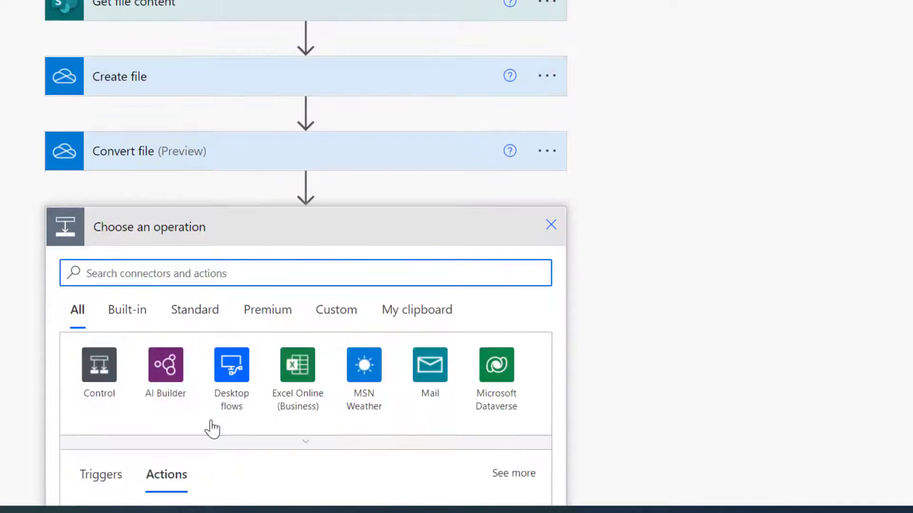
text(create)
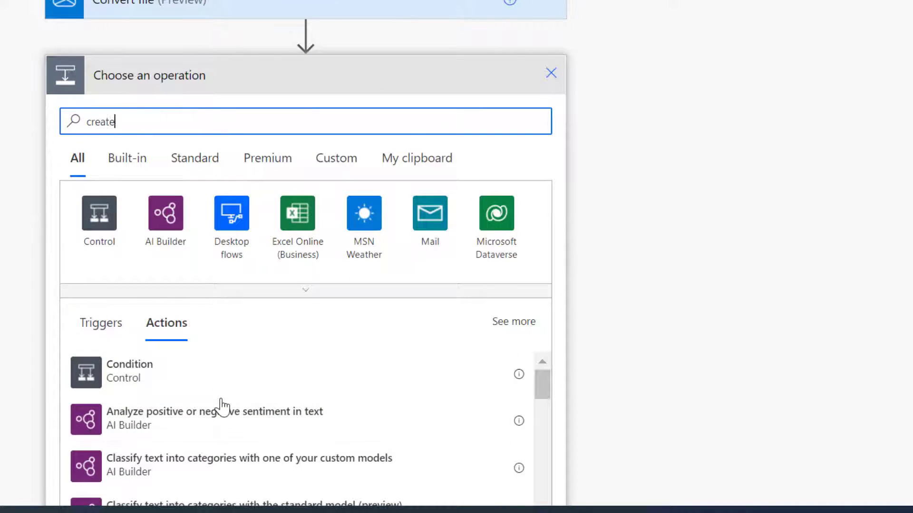
text( file)
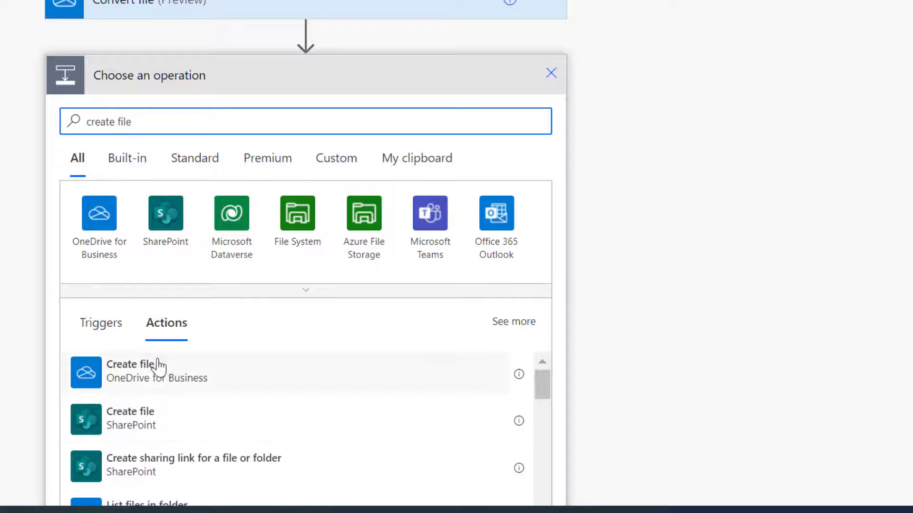
Add SharePoint Create file targeting the Application site's /Webinar Certificates folder.
click(146, 418)
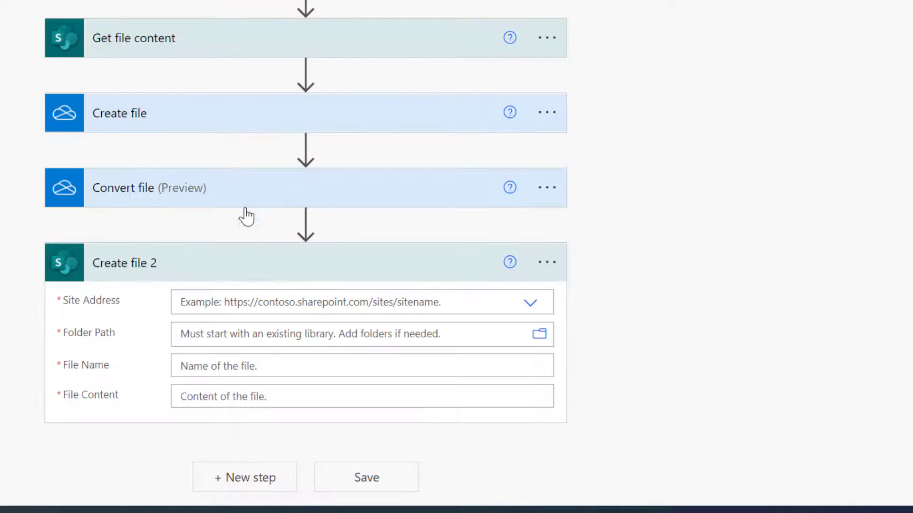
click(239, 300)
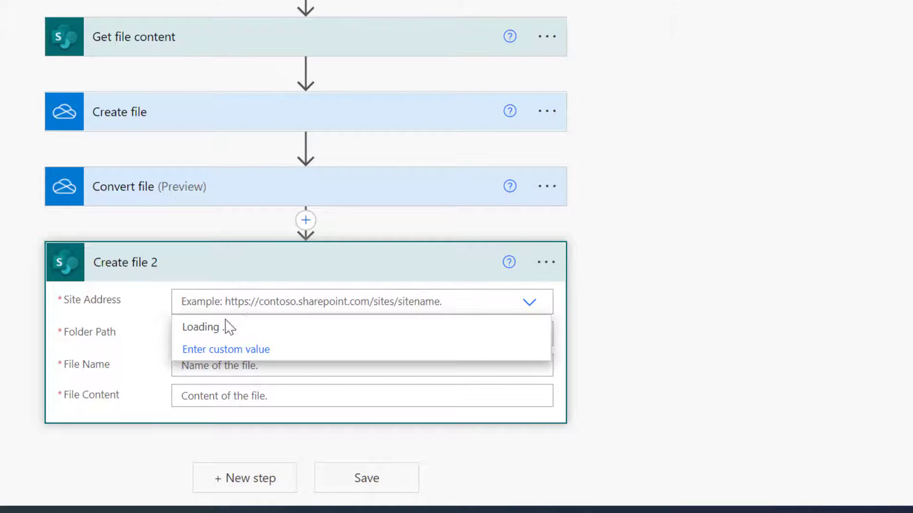
click(217, 328)
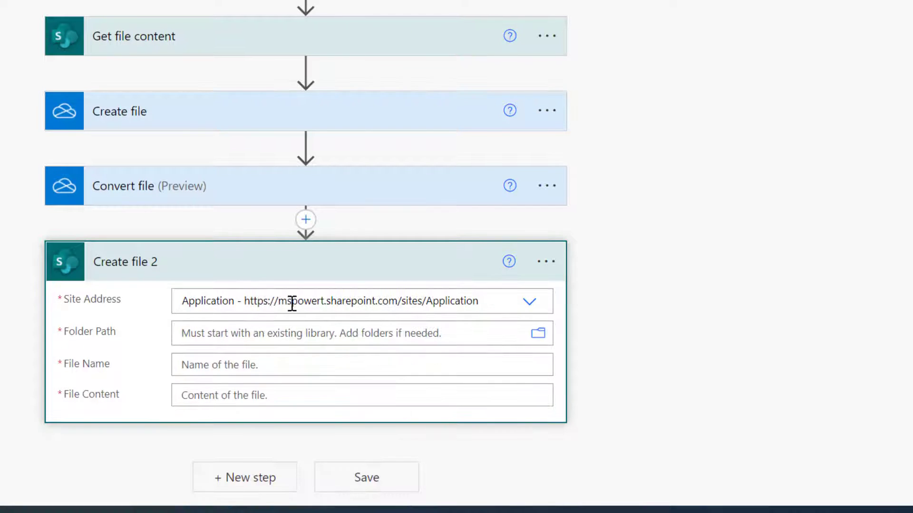
click(539, 334)
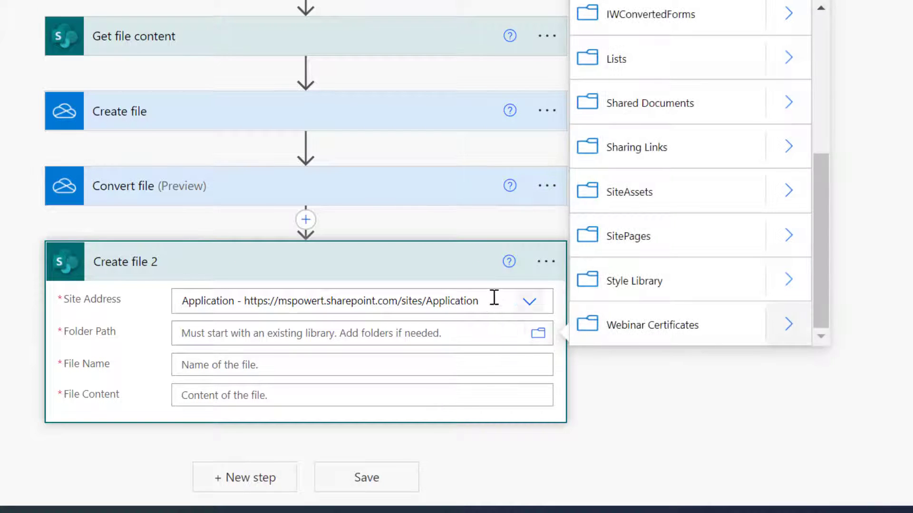
click(677, 326)
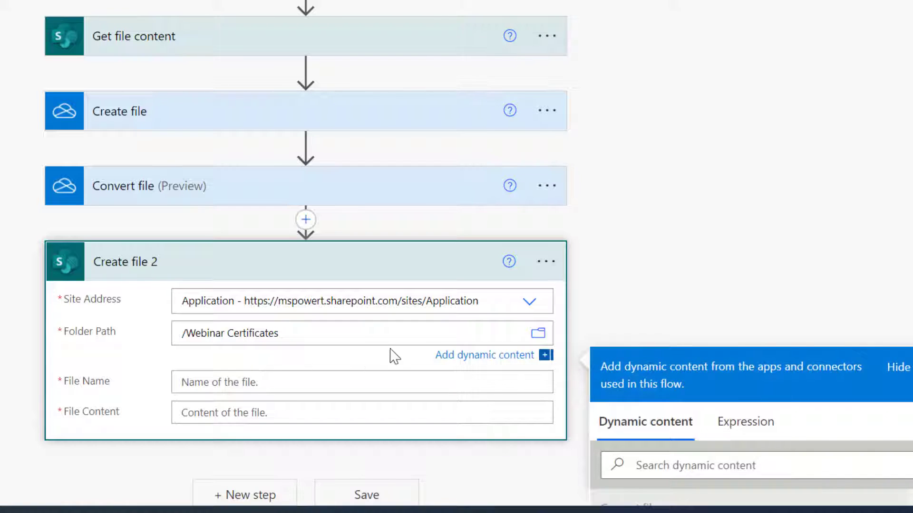
Fill File Name and File Content with Convert file's name and content tokens.
click(353, 374)
scroll(672, 189, down, 6)
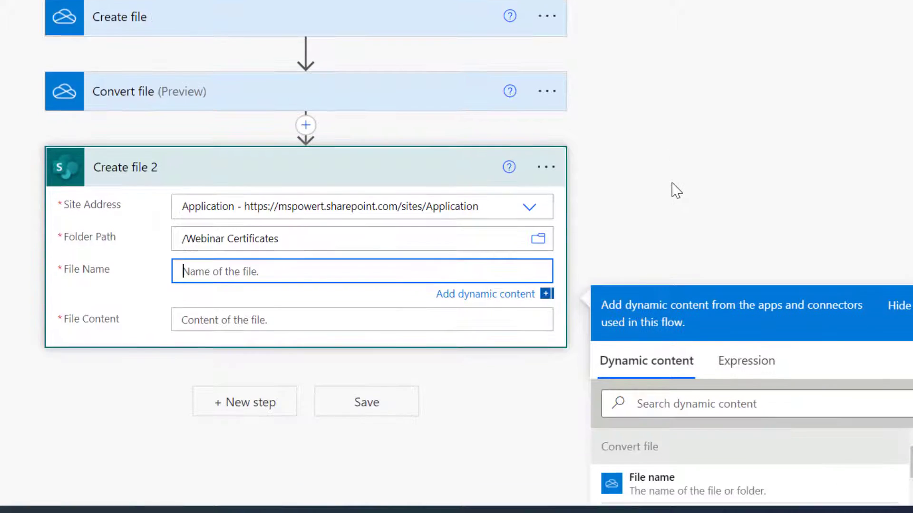
click(673, 272)
click(240, 106)
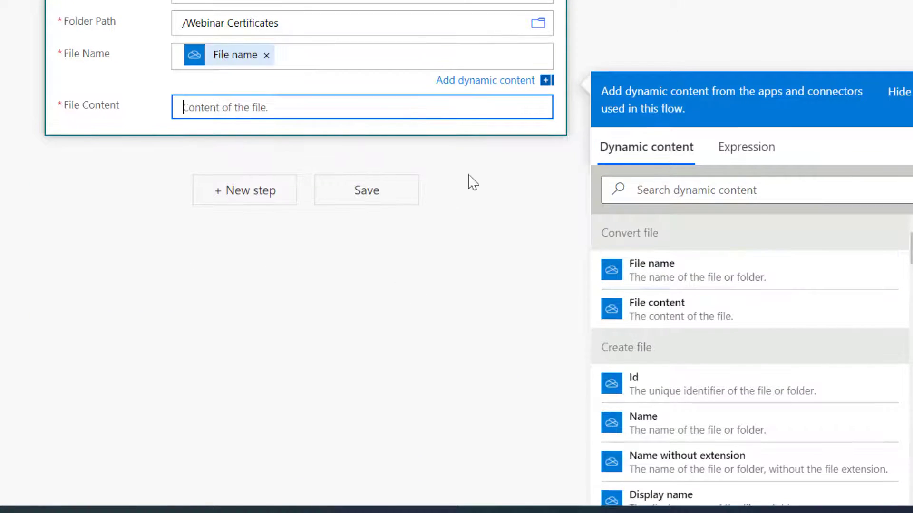
click(672, 367)
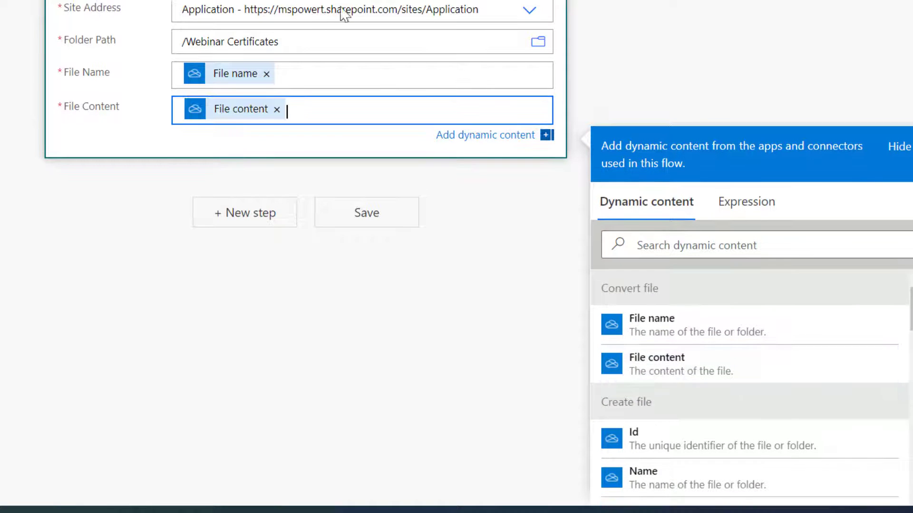
scroll(304, 237, up, 5)
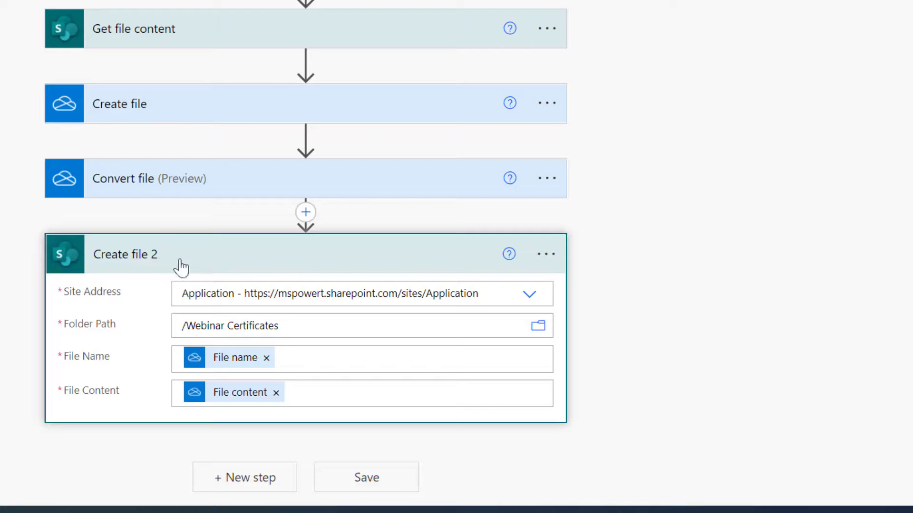
click(246, 252)
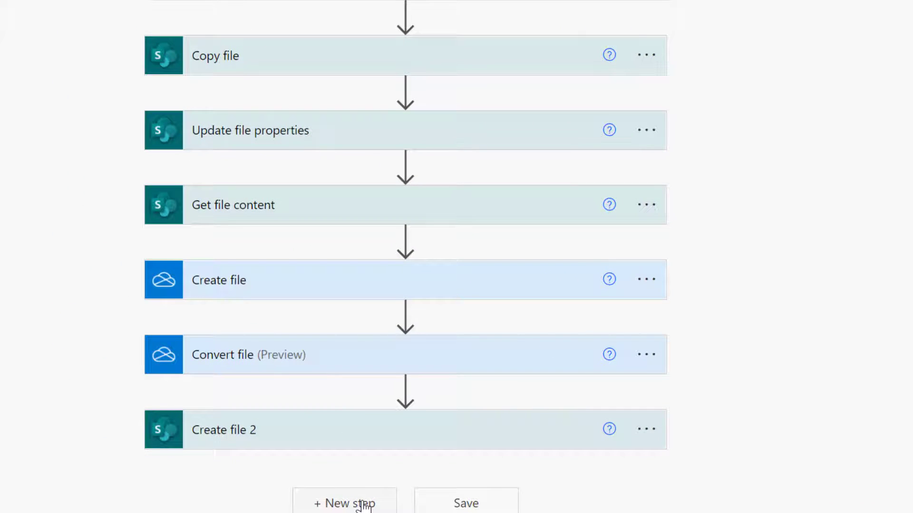
Add SharePoint's Update file properties action after Create file 2, found by searching 'update file property'.
click(364, 504)
scroll(360, 481, down, 8)
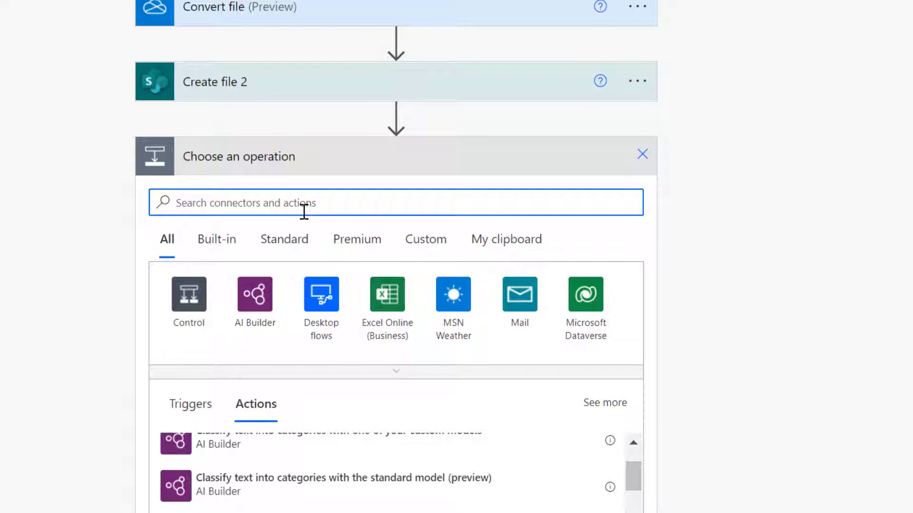
text(u)
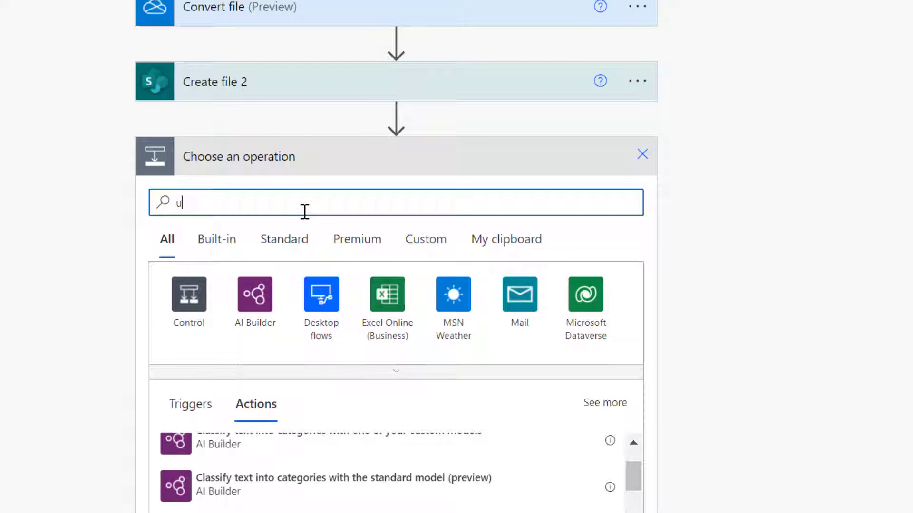
text(pda)
key(BackSpace)
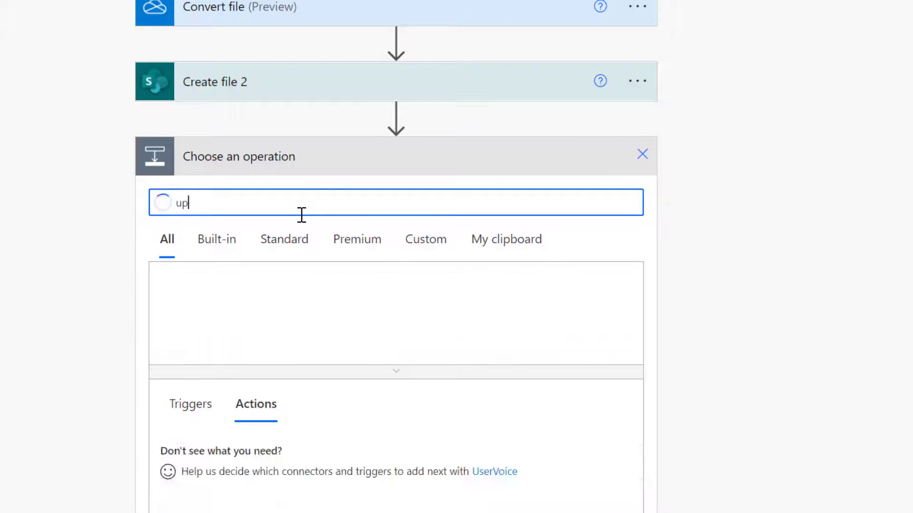
text(date fil)
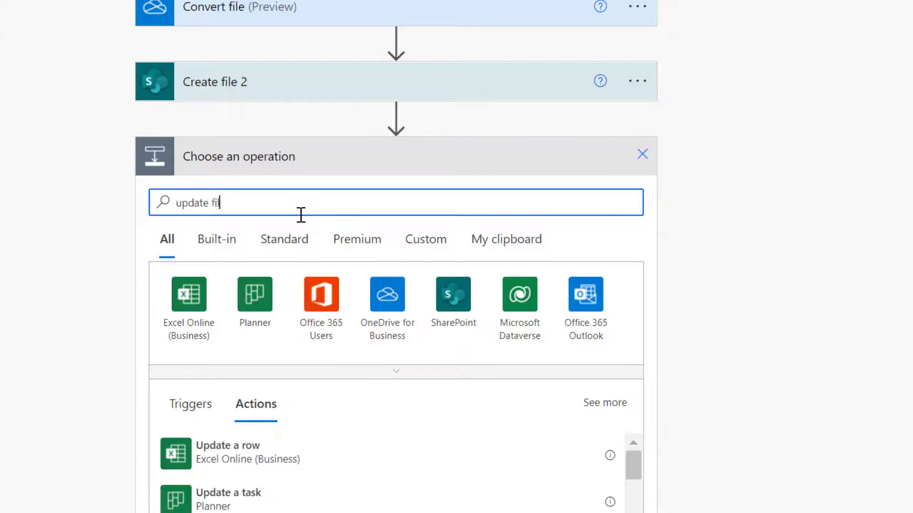
text(e property)
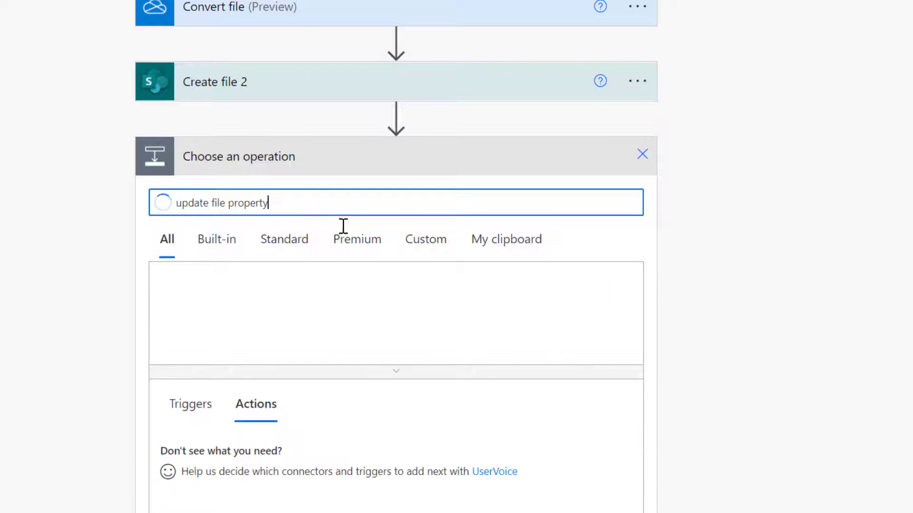
click(276, 455)
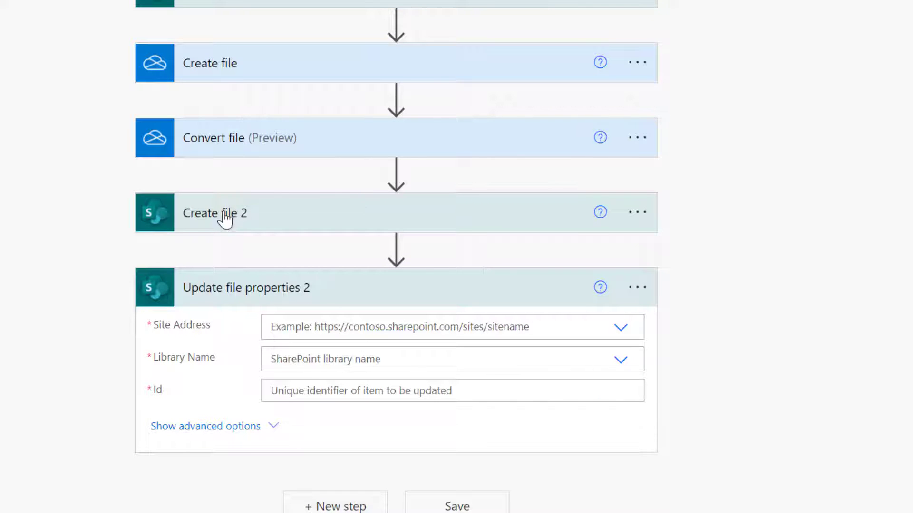
Target the Application site's Webinar Certificates library, using the new file's ItemId as Id.
click(336, 323)
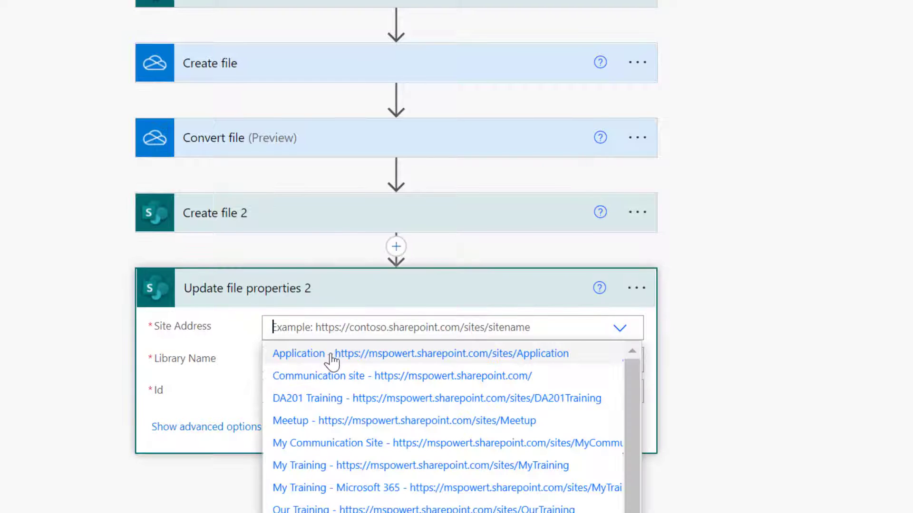
click(327, 362)
click(326, 357)
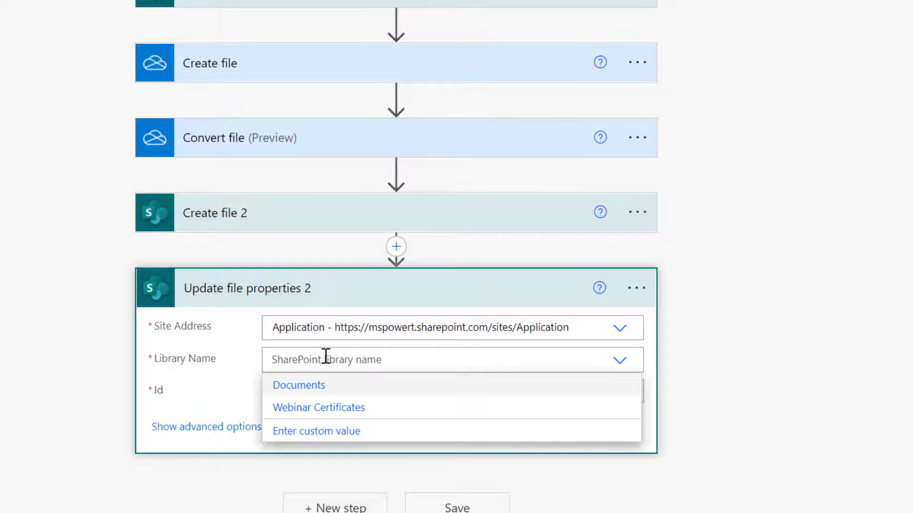
click(338, 408)
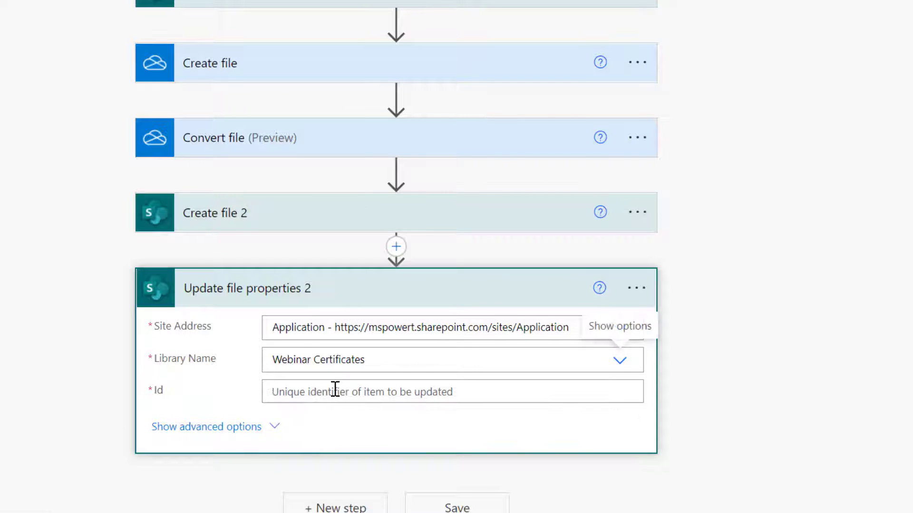
click(333, 392)
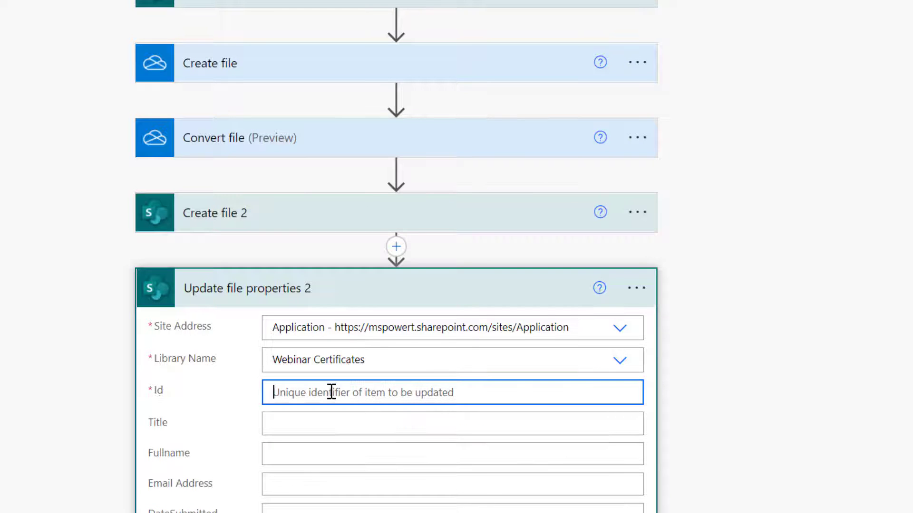
scroll(910, 149, down, 5)
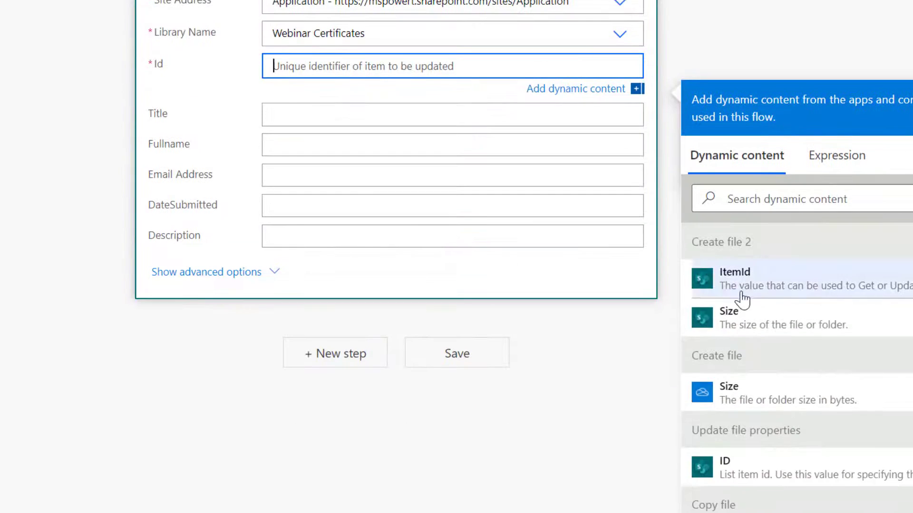
click(746, 281)
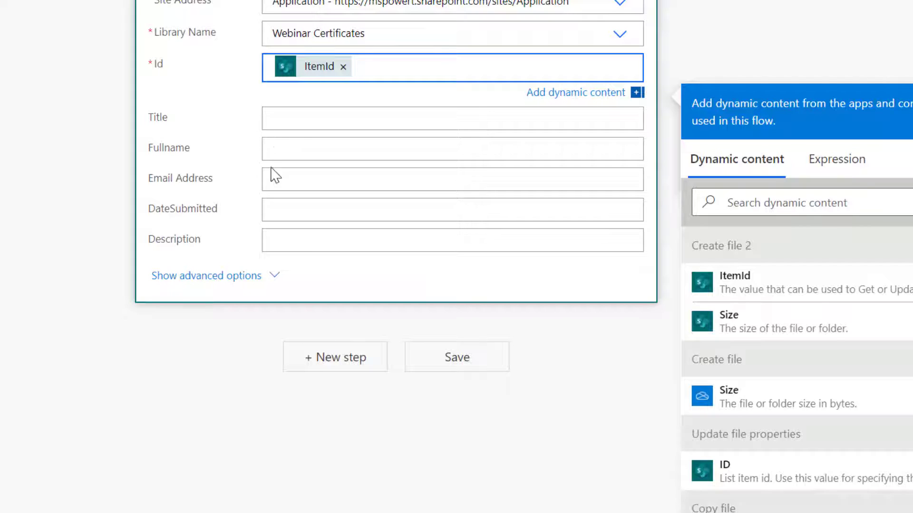
Fill Fullname and Email Address with the form response's answers.
click(282, 149)
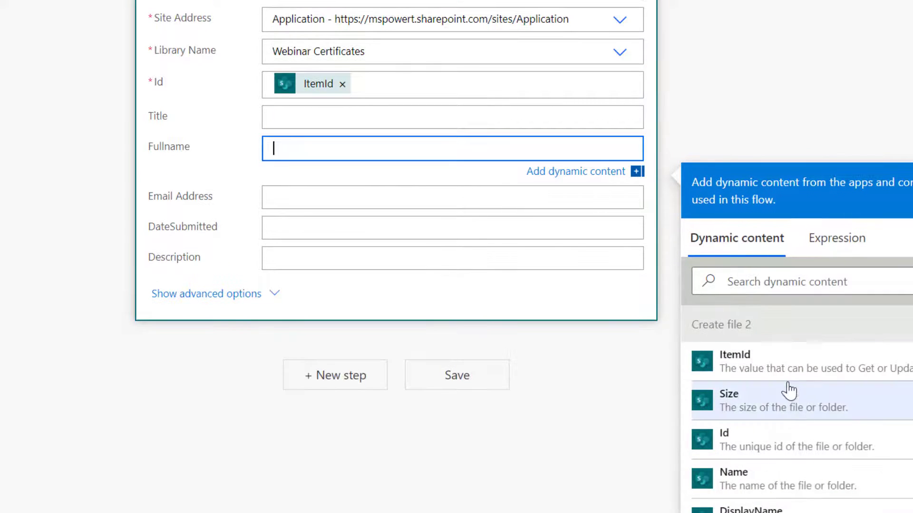
click(797, 285)
text(full)
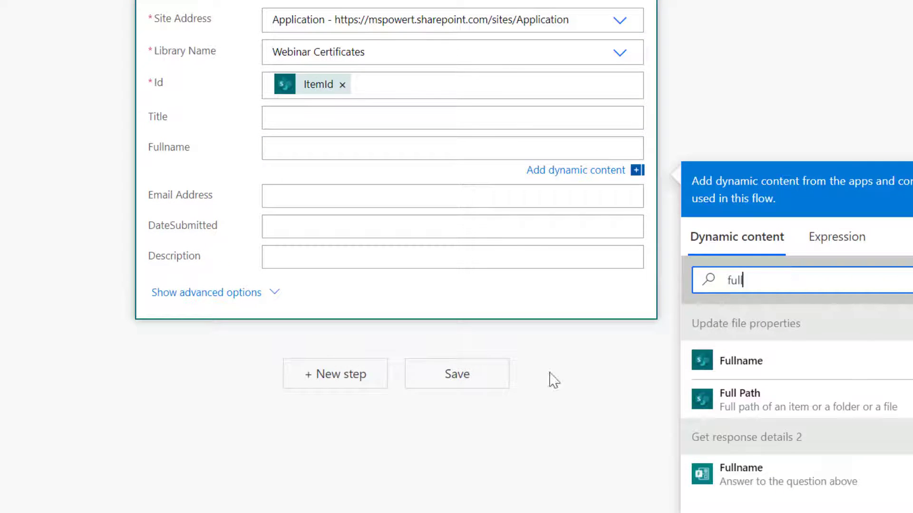
click(708, 474)
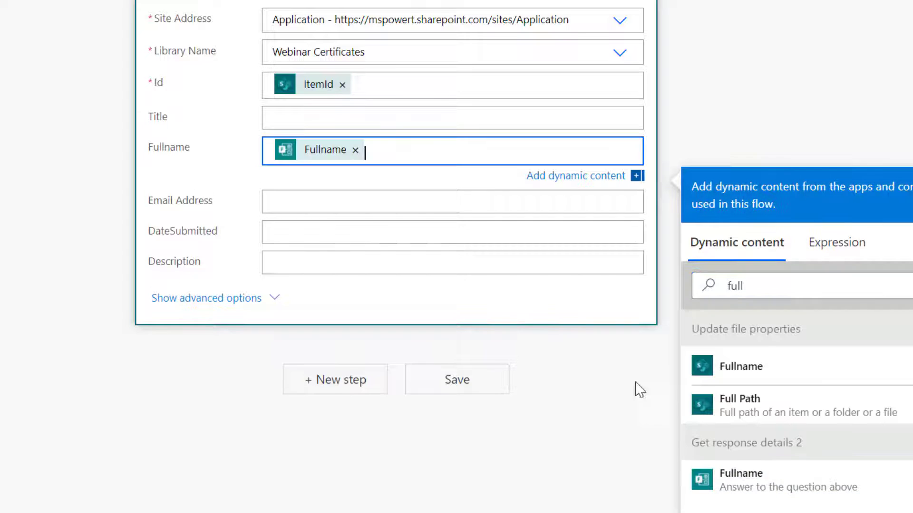
click(305, 199)
click(798, 332)
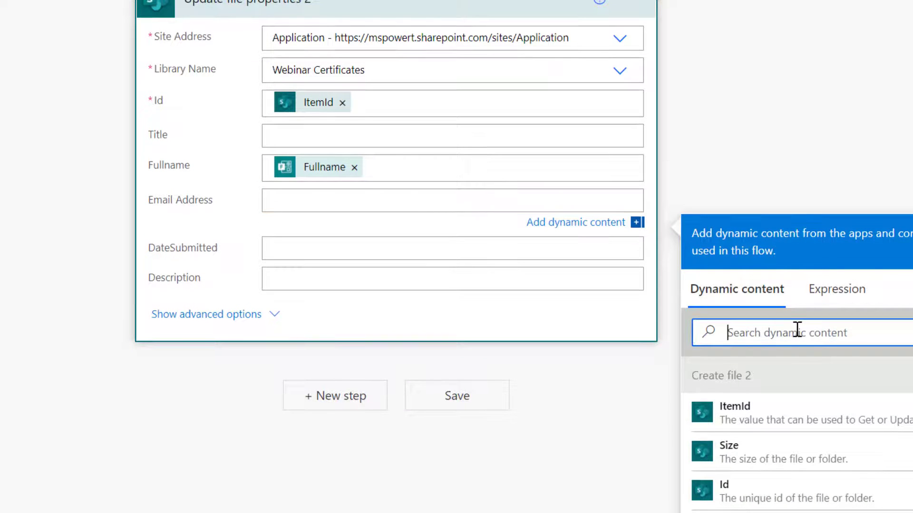
text(email)
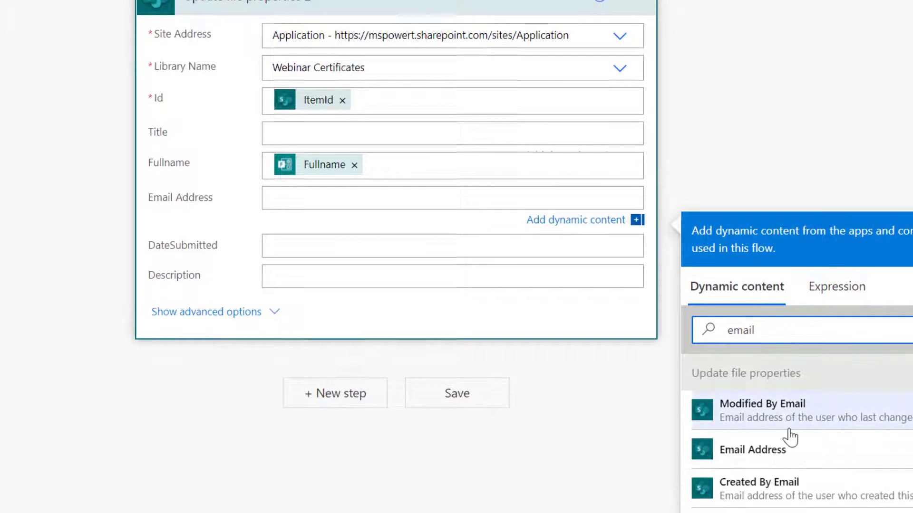
scroll(786, 434, down, 3)
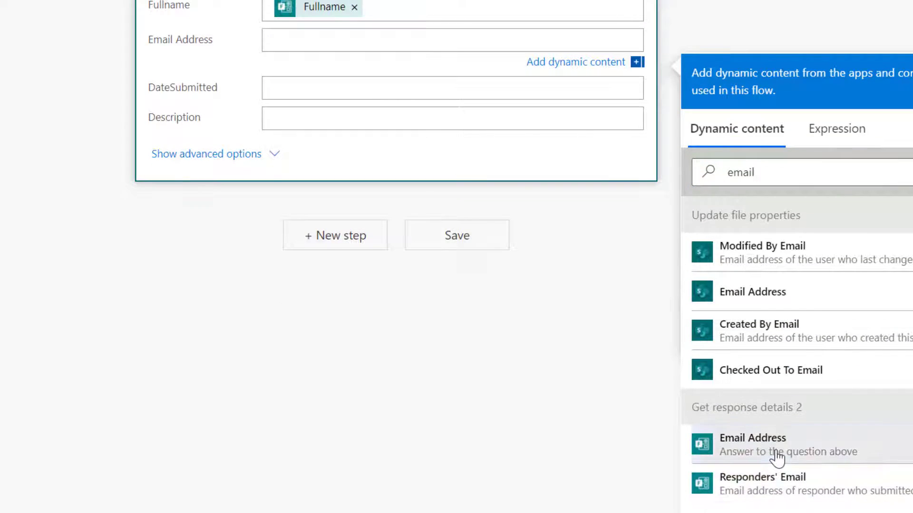
click(774, 458)
Set DateSubmitted to the response's Submission time.
click(320, 88)
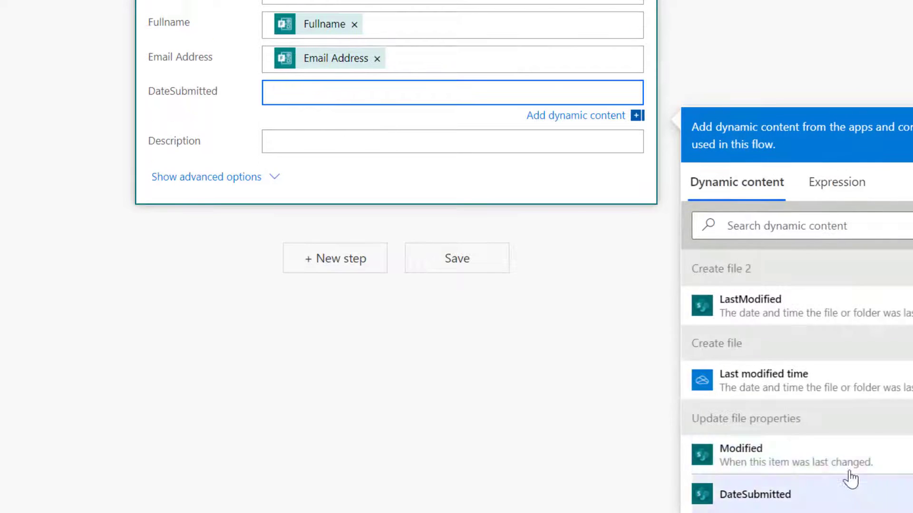
scroll(787, 497, down, 4)
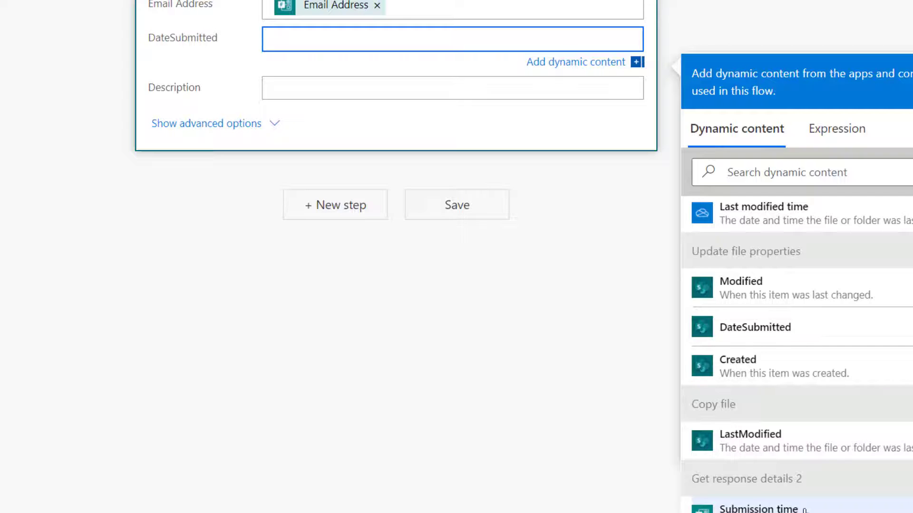
click(793, 510)
scroll(330, 155, up, 6)
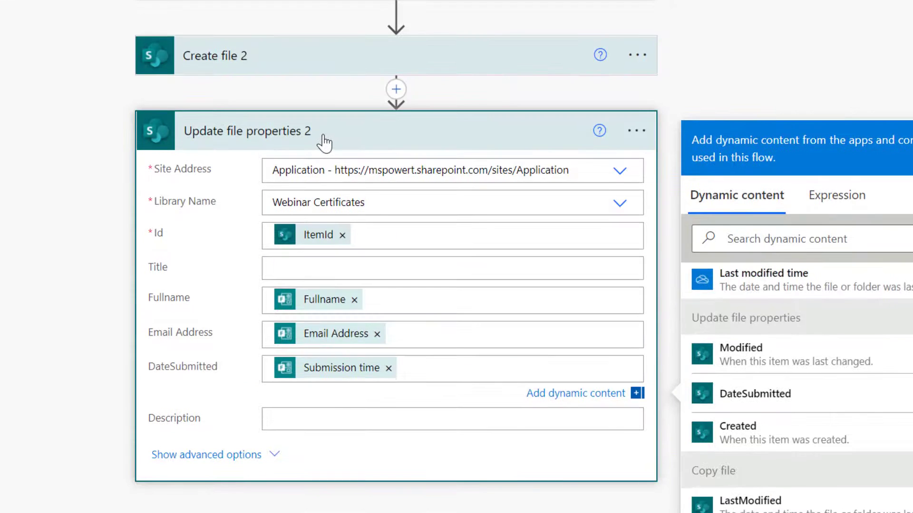
click(326, 140)
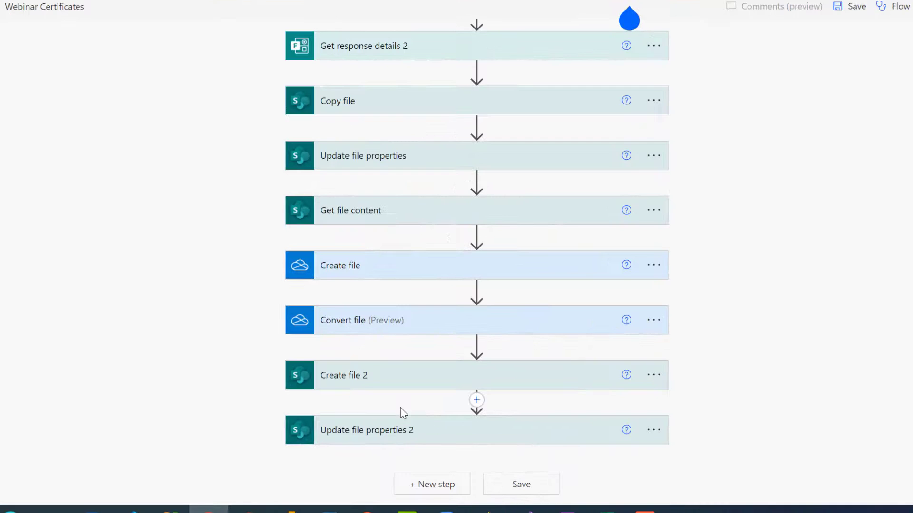
Add a final step with OneDrive for Business Delete file, found by searching 'delete file'.
click(448, 488)
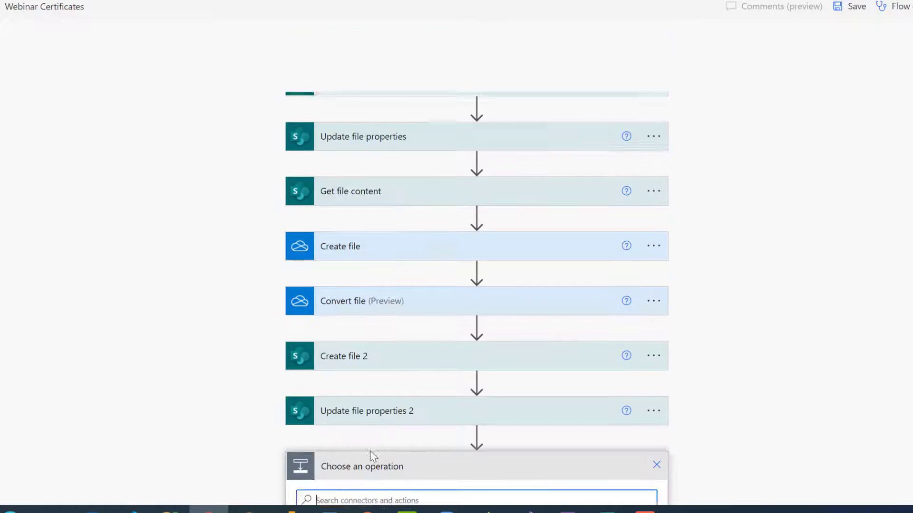
text(delet)
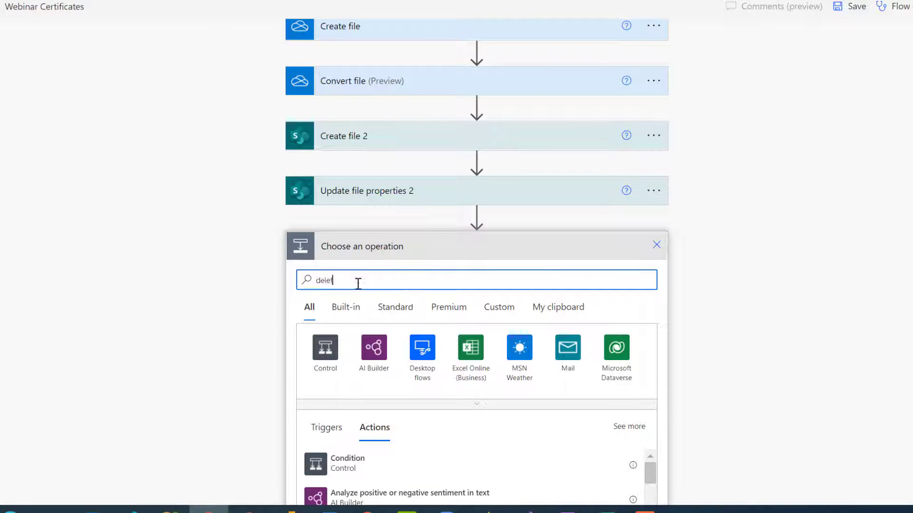
text( item)
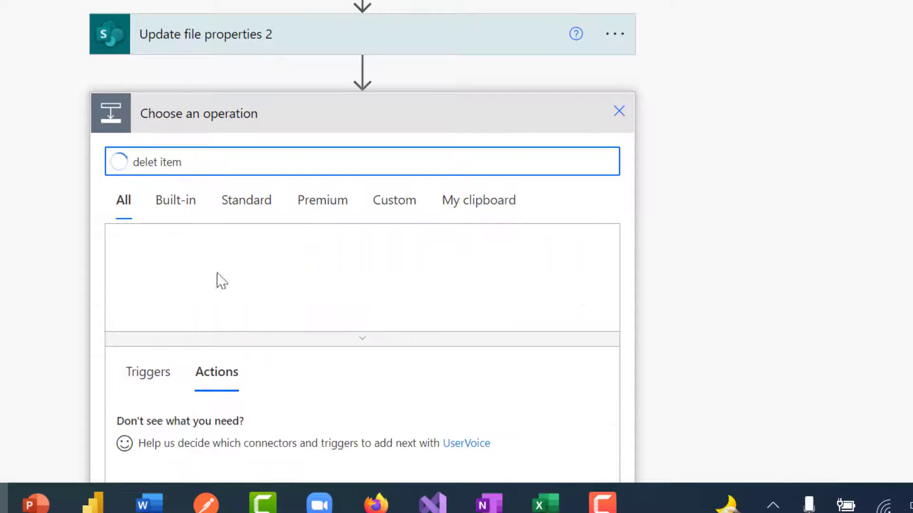
key(BackSpace)
key(BackSpace)
key(BackSpace)
key(BackSpace)
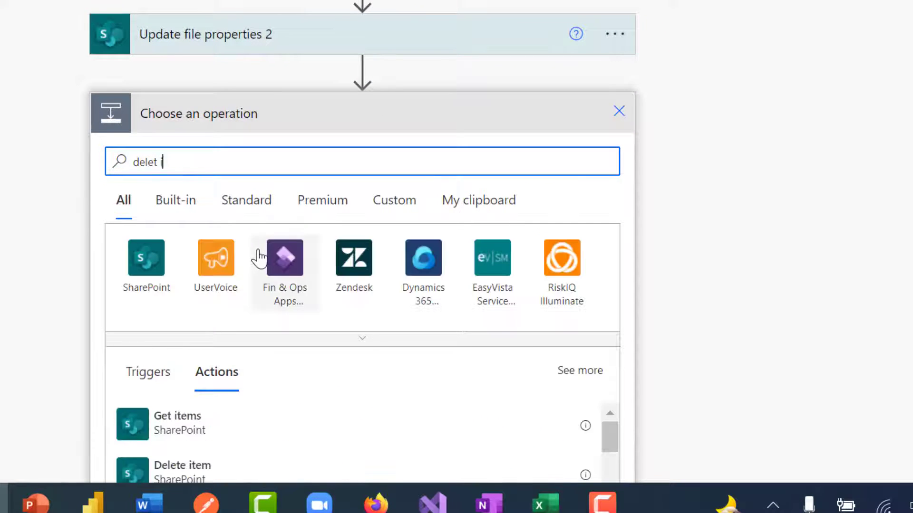
text(file)
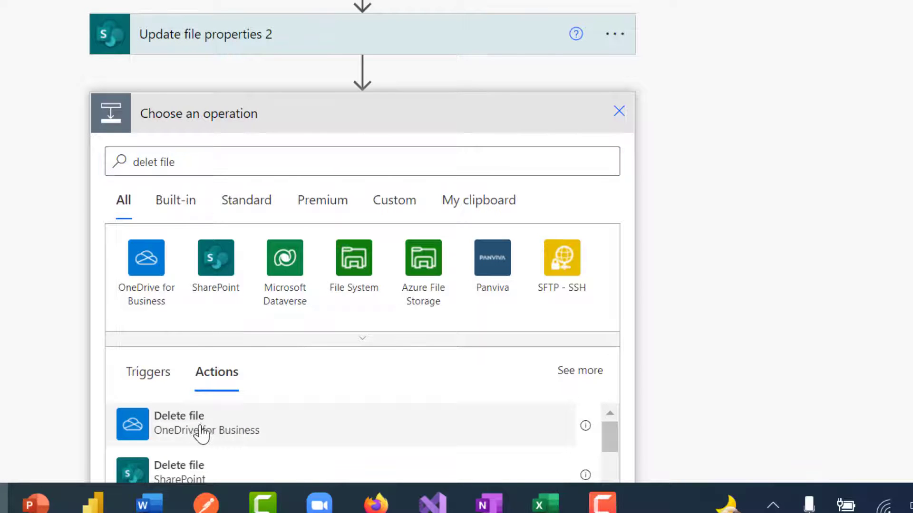
click(203, 430)
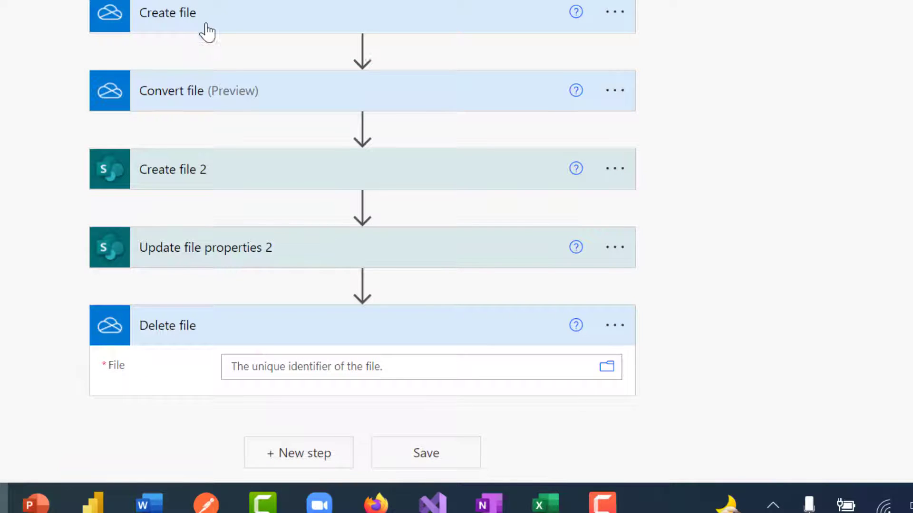
Set the Delete file step's File to Create file's Id, then collapse the step.
click(287, 370)
scroll(879, 257, down, 10)
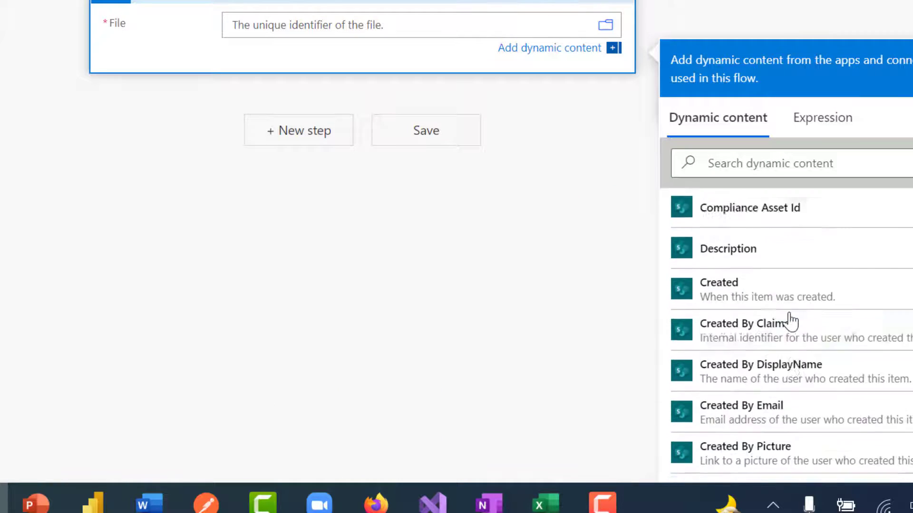
scroll(791, 323, down, 20)
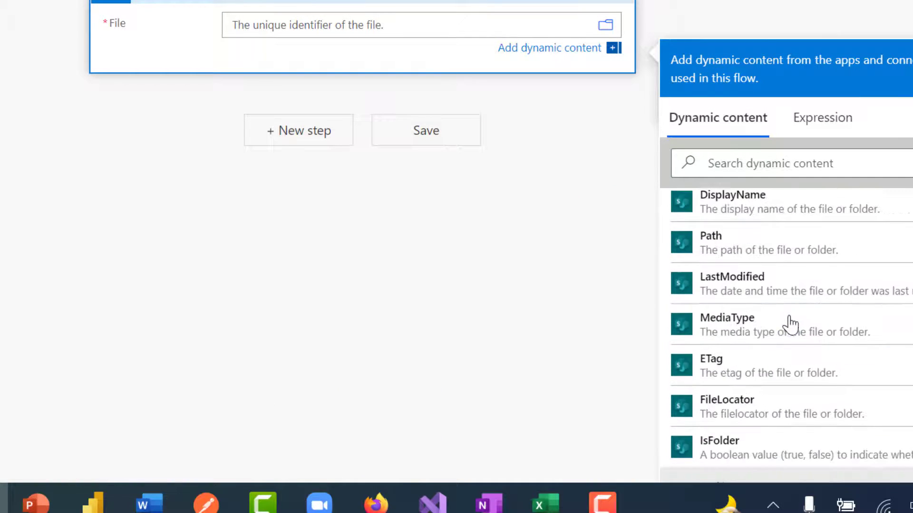
scroll(789, 323, up, 5)
scroll(789, 323, down, 2)
scroll(789, 323, up, 2)
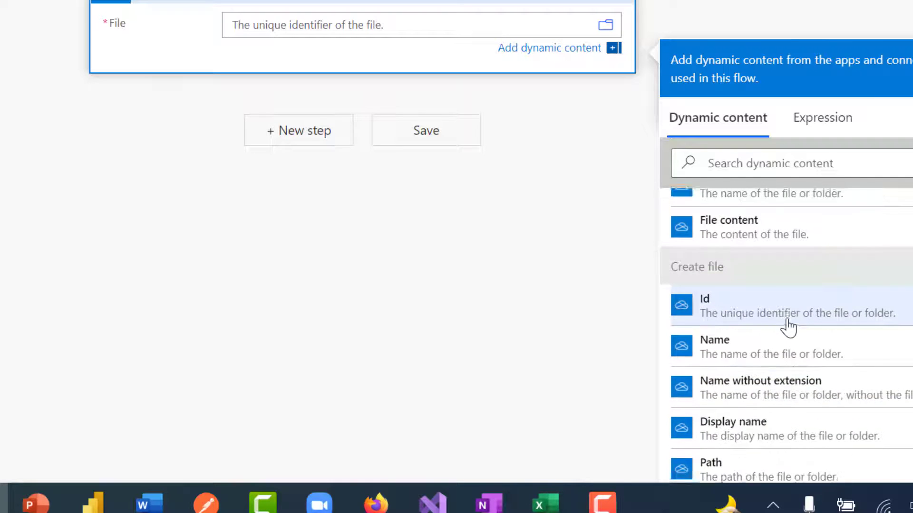
scroll(788, 327, up, 2)
click(730, 431)
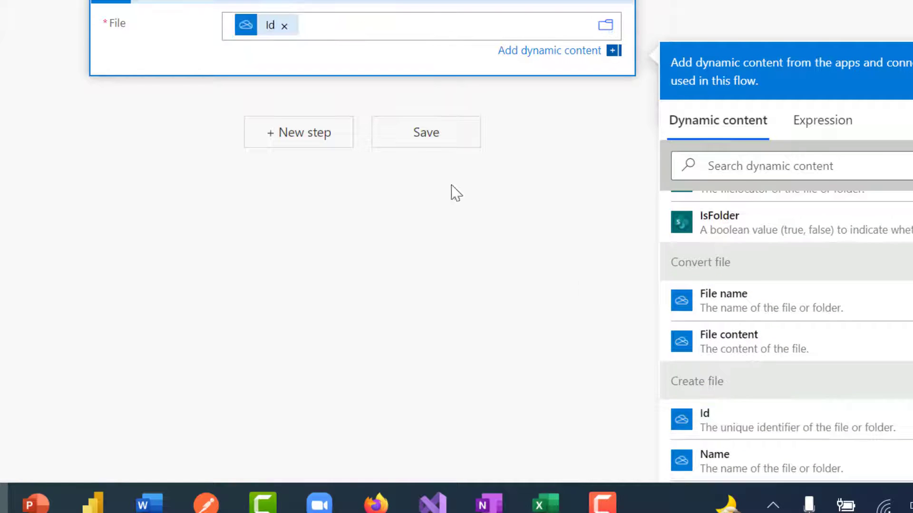
click(365, 1)
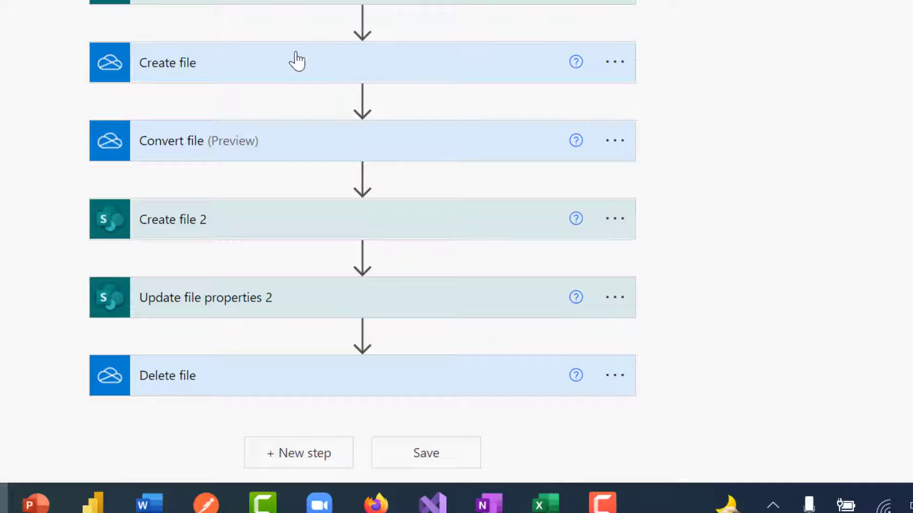
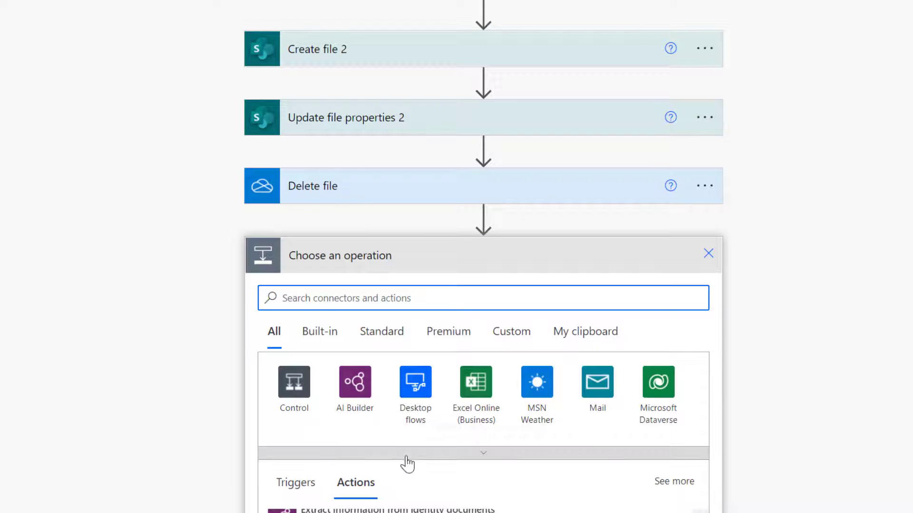
Add a SharePoint Delete file step targeting the Application site.
text(delete file)
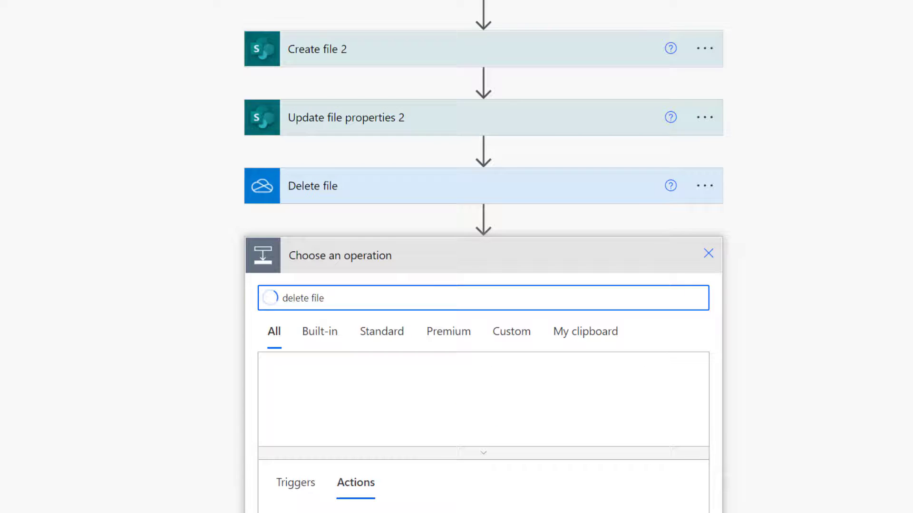
scroll(415, 469, down, 4)
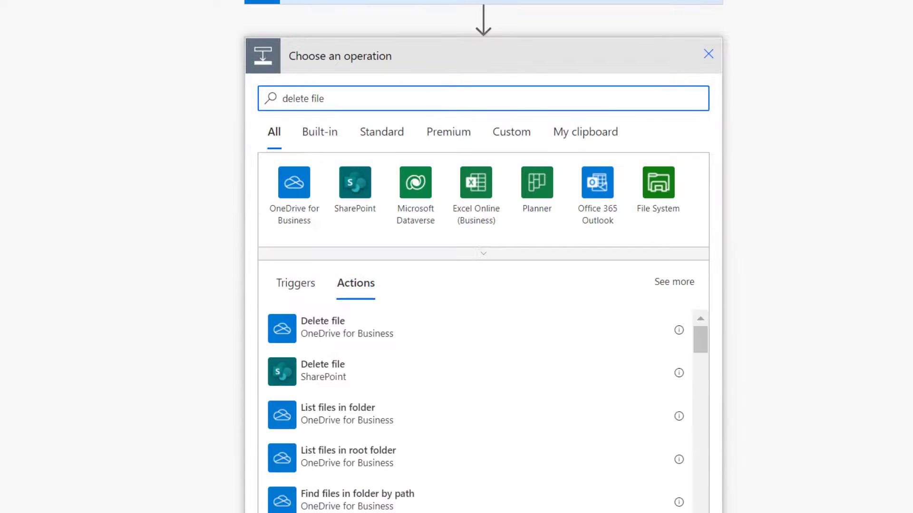
click(327, 366)
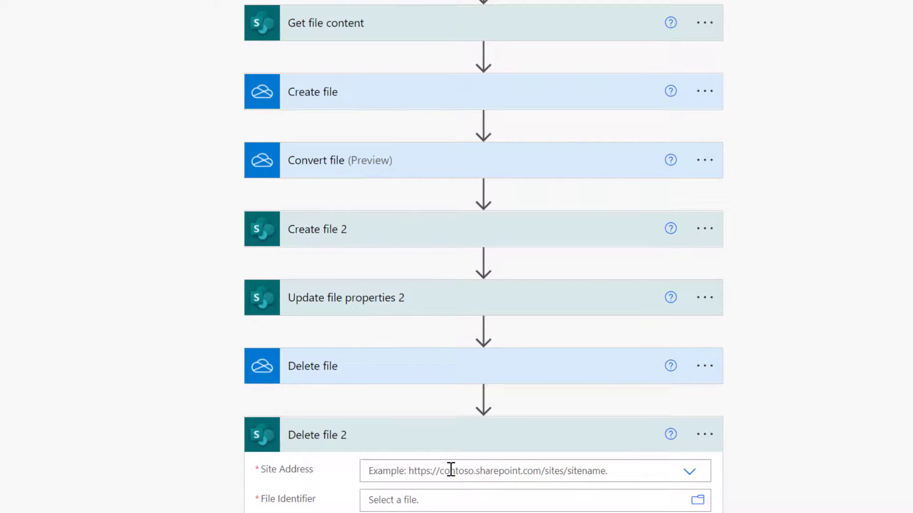
click(451, 471)
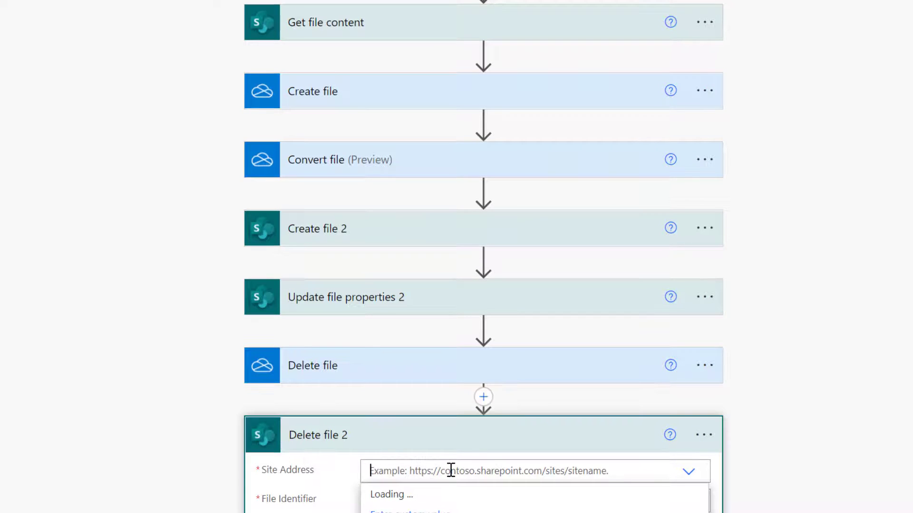
click(405, 499)
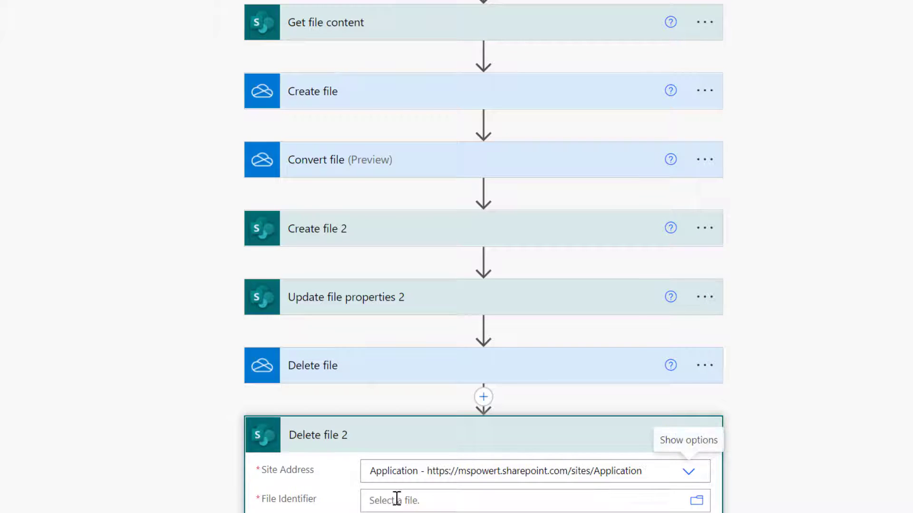
Set its File Identifier to the Copy file step's ItemId and collapse the step.
click(396, 501)
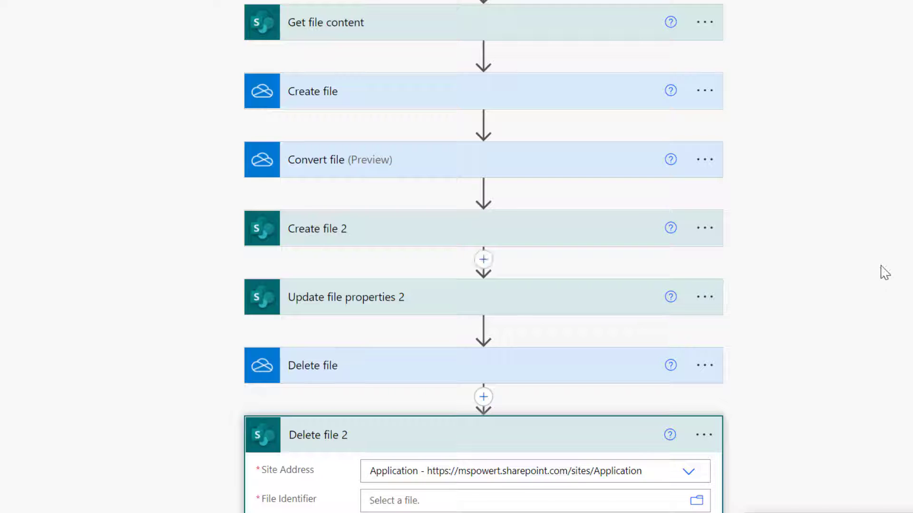
scroll(474, 116, up, 2)
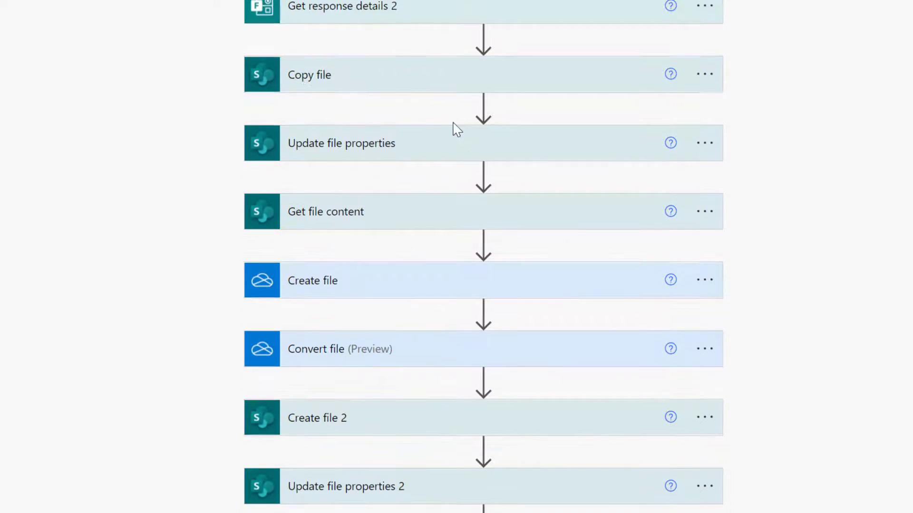
scroll(854, 233, down, 5)
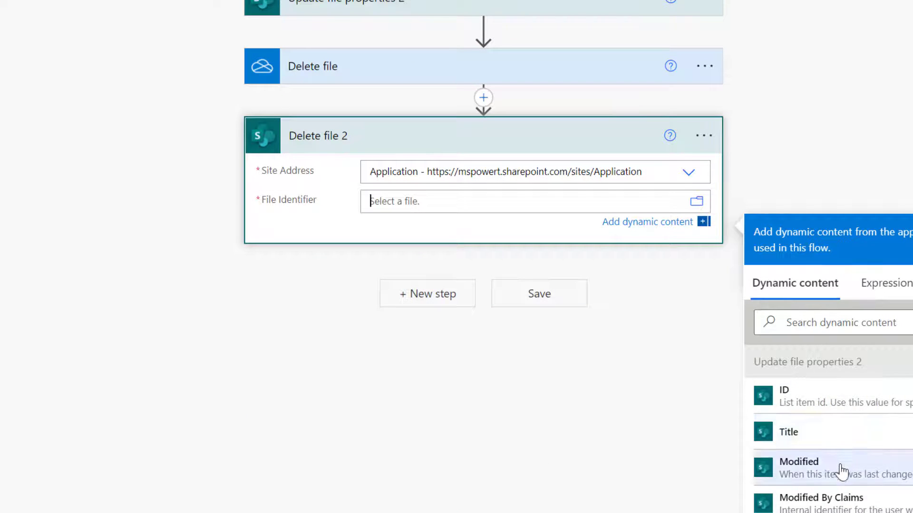
scroll(851, 471, down, 10)
scroll(853, 480, up, 15)
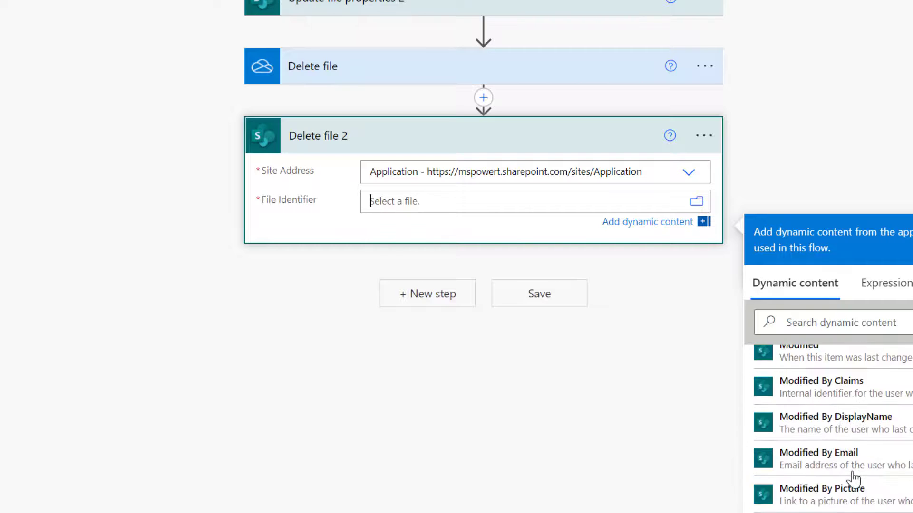
scroll(695, 455, up, 15)
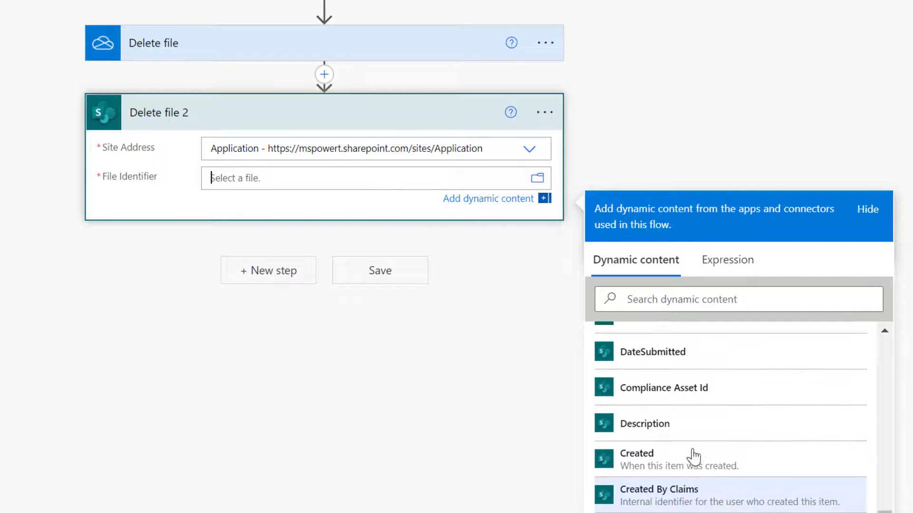
scroll(695, 455, up, 5)
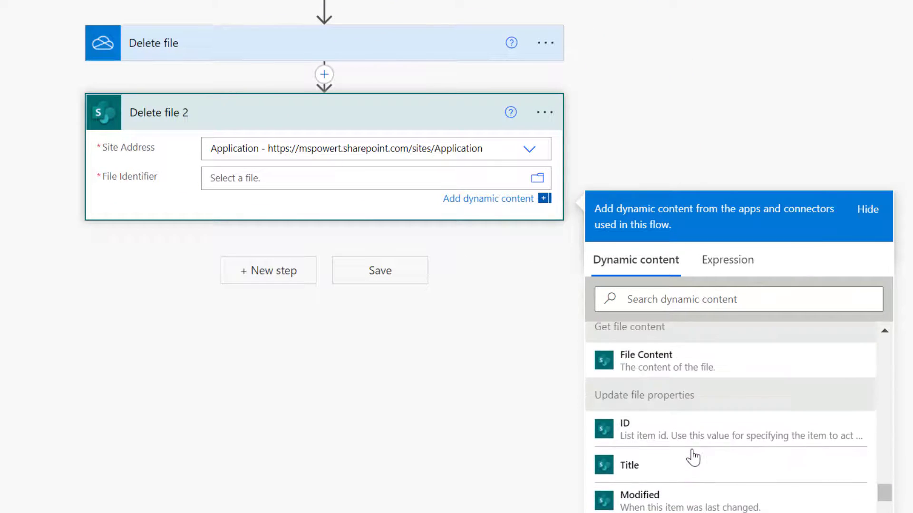
scroll(694, 455, down, 12)
scroll(692, 457, down, 4)
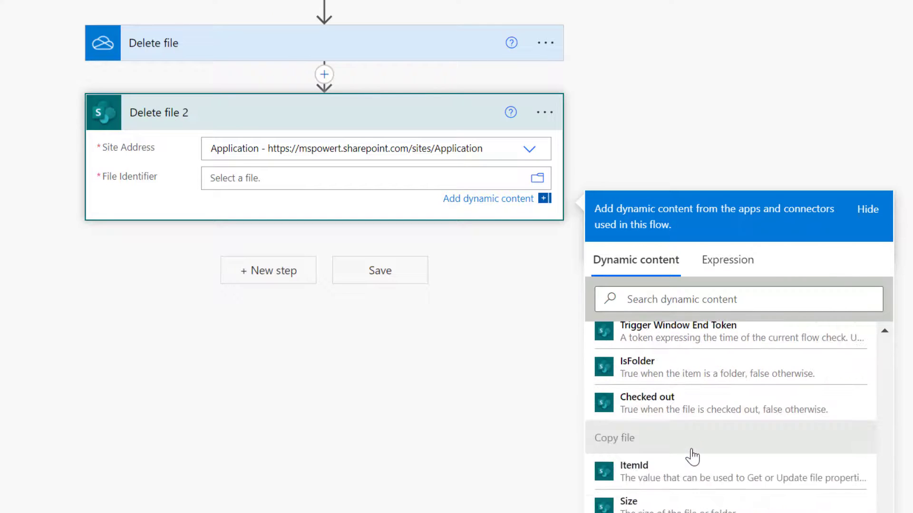
click(667, 479)
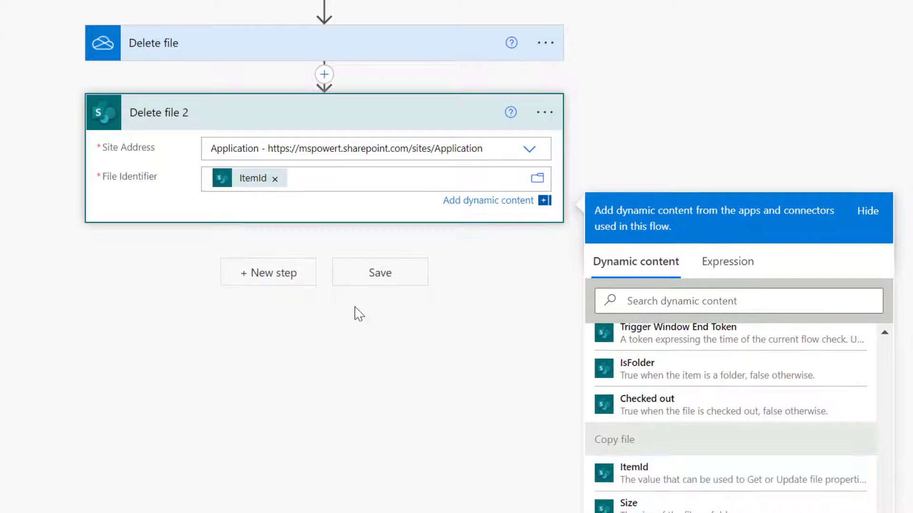
scroll(333, 143, up, 6)
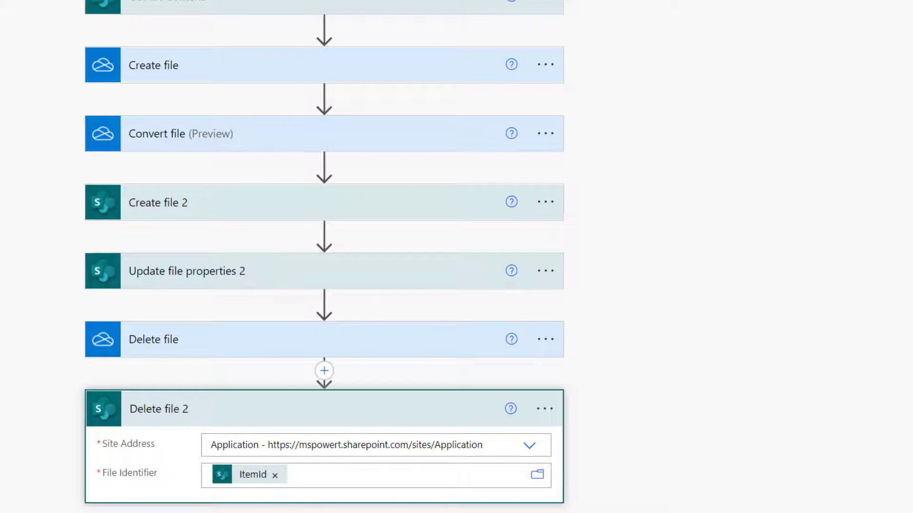
click(299, 415)
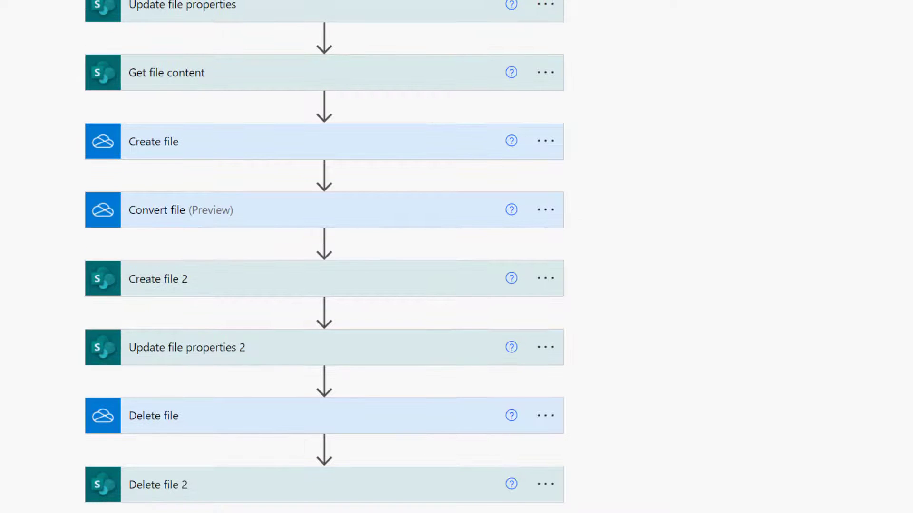
Add an Office 365 Outlook Send an email (V2) step addressed to the form's Email Address.
scroll(324, 499, down, 3)
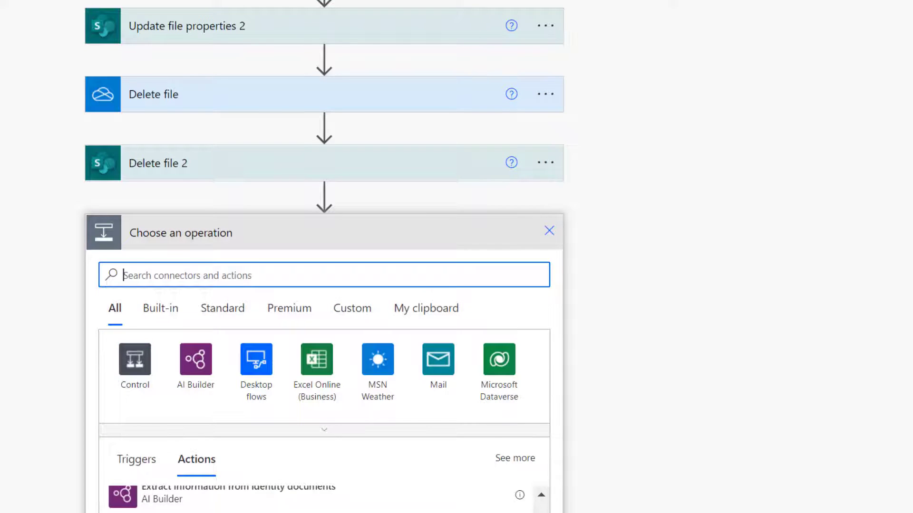
text(send email)
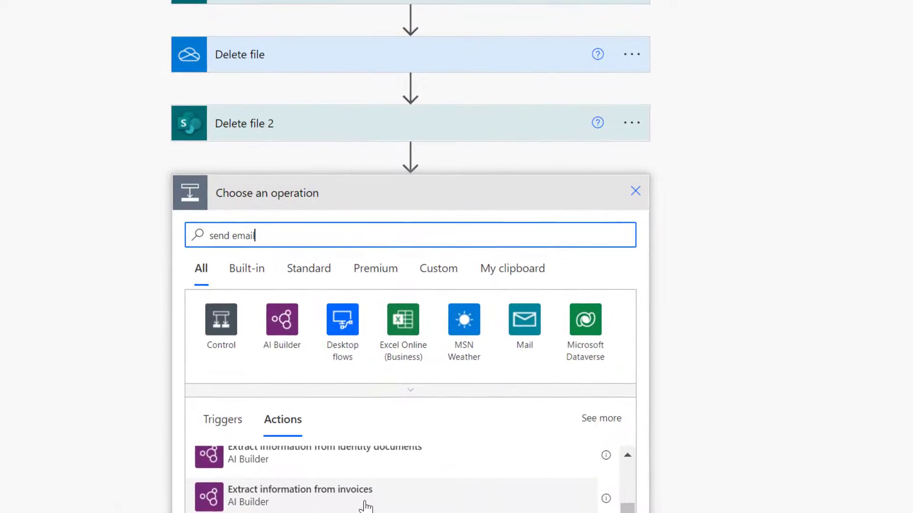
scroll(809, 352, down, 3)
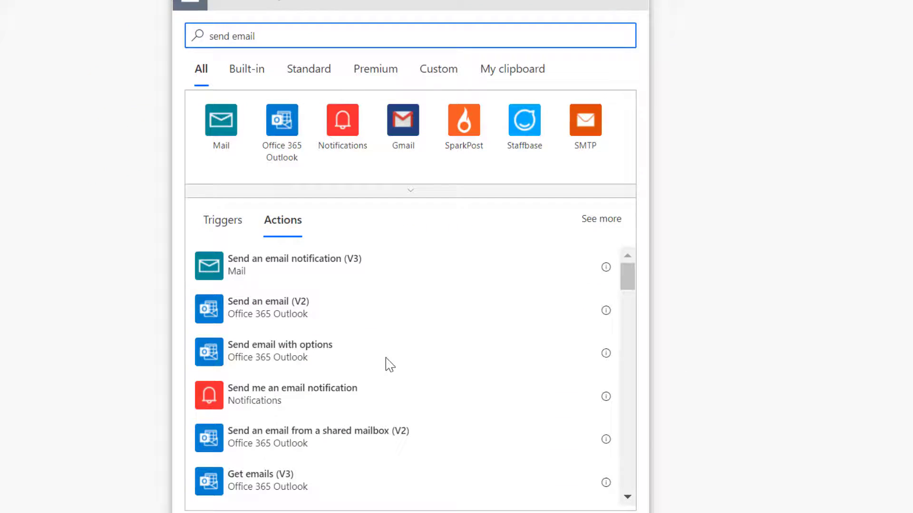
click(277, 317)
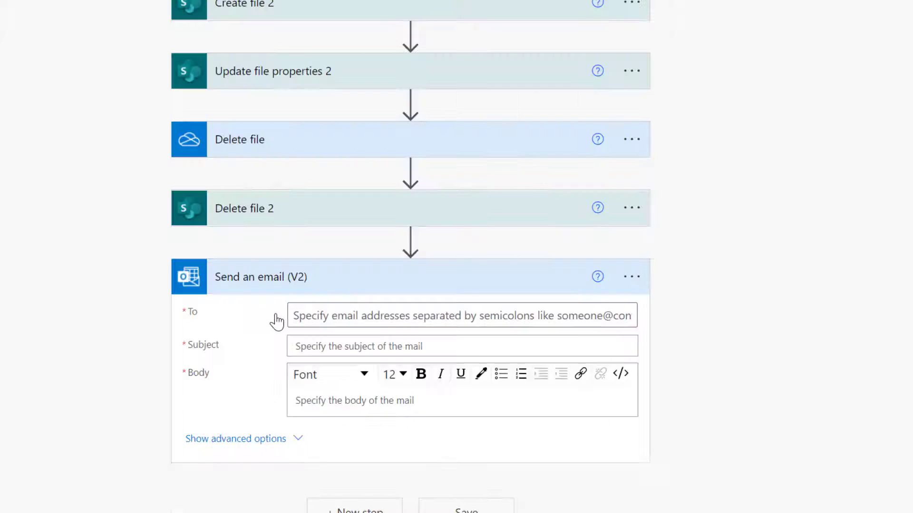
click(357, 315)
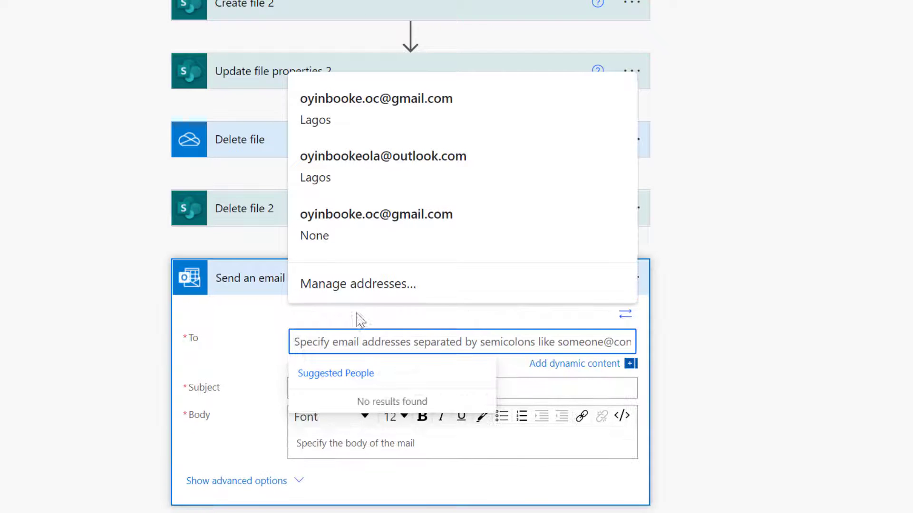
click(594, 360)
scroll(799, 354, down, 5)
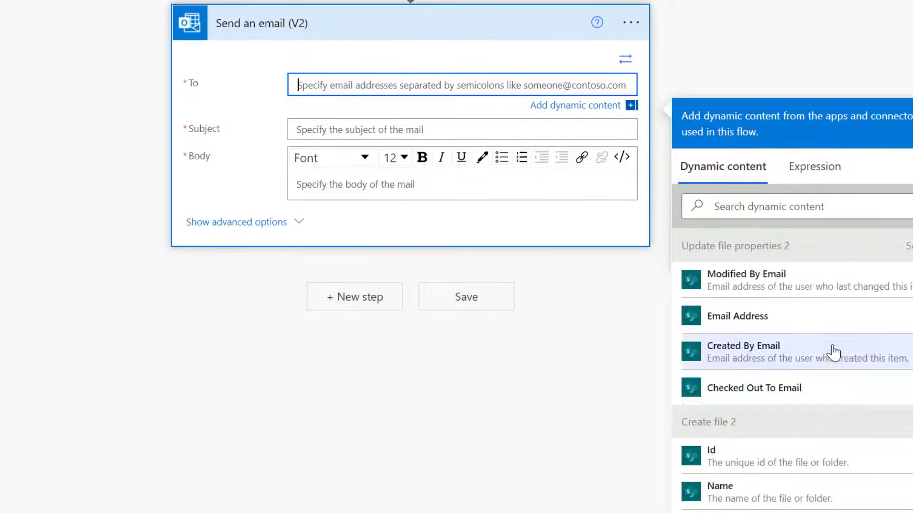
scroll(848, 409, down, 10)
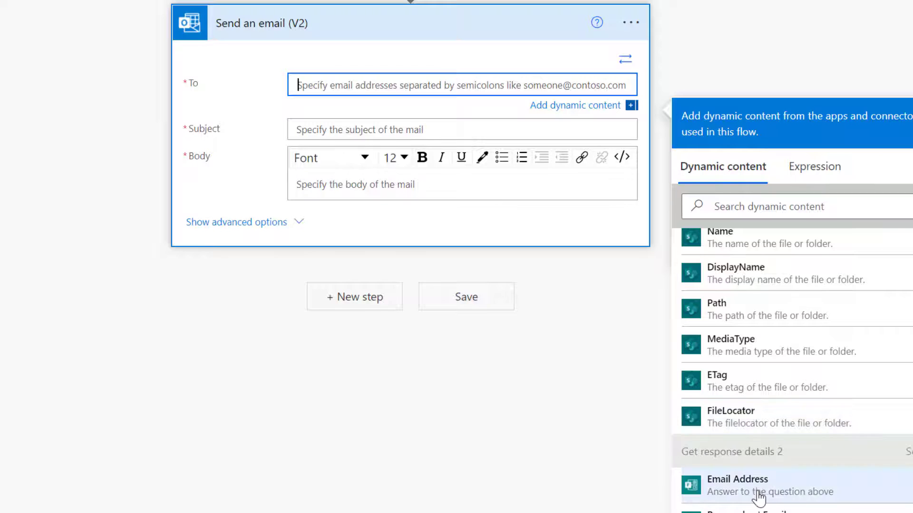
click(754, 490)
Set the email subject to 'Webinar Certificate'.
click(311, 140)
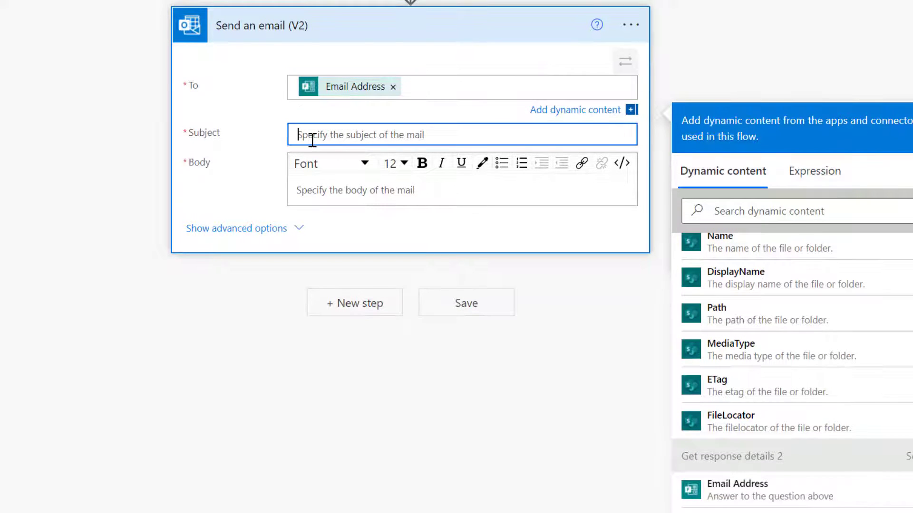
text(Web)
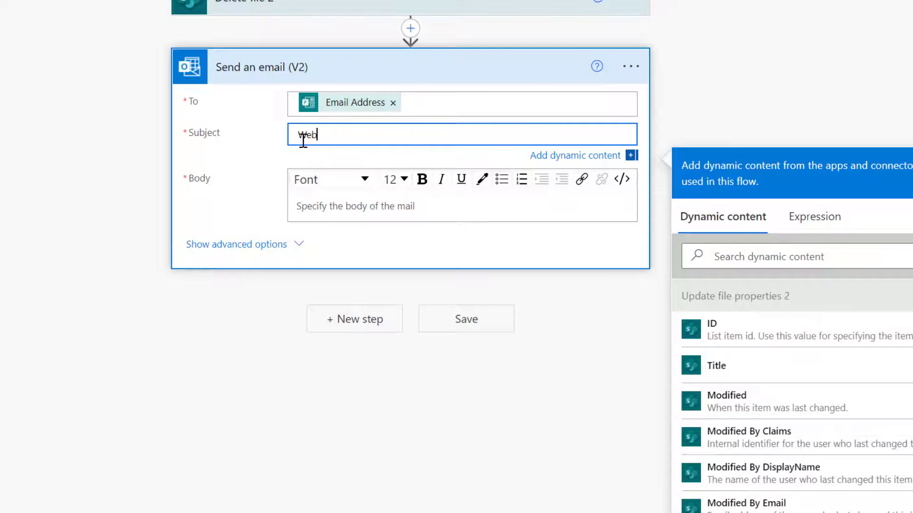
text(inar Certificate)
click(321, 207)
Write the body 'Kindly find attached your certificate of participation.' followed by 'Best regards,'.
text(K)
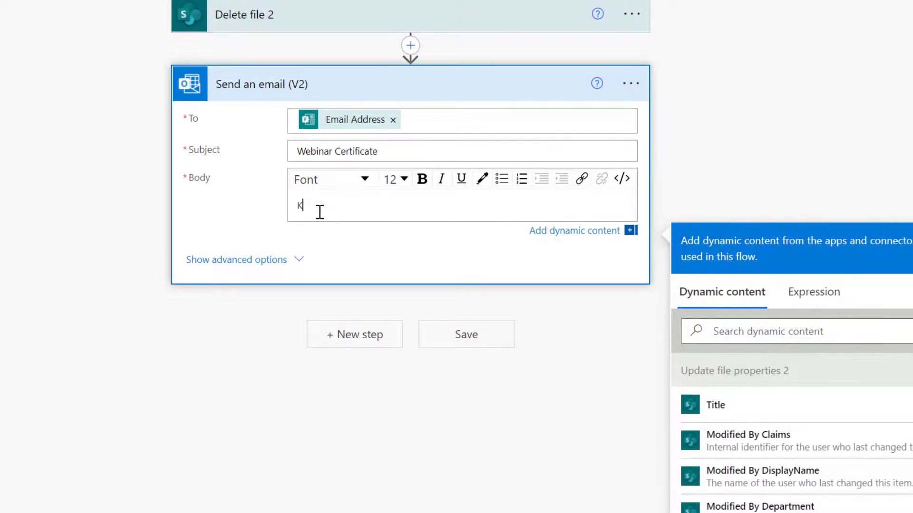
text(indly find attached your ce)
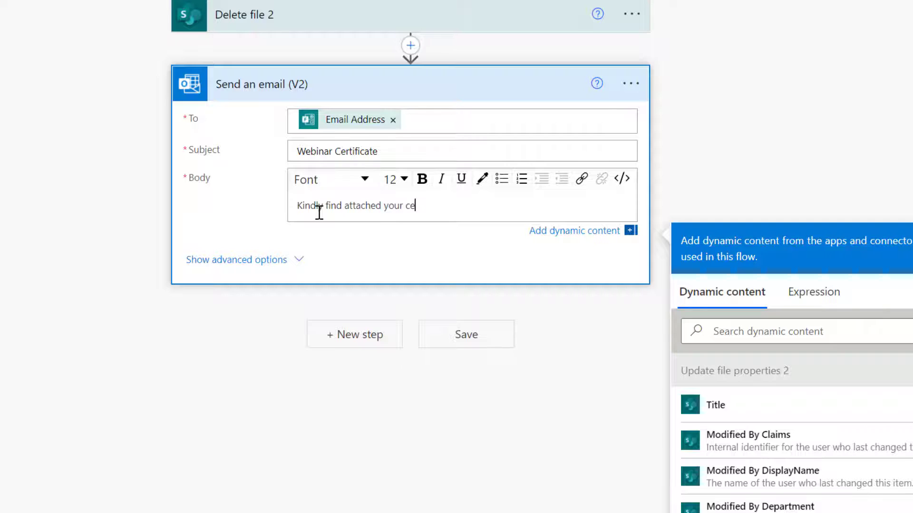
text(rtificate of participation)
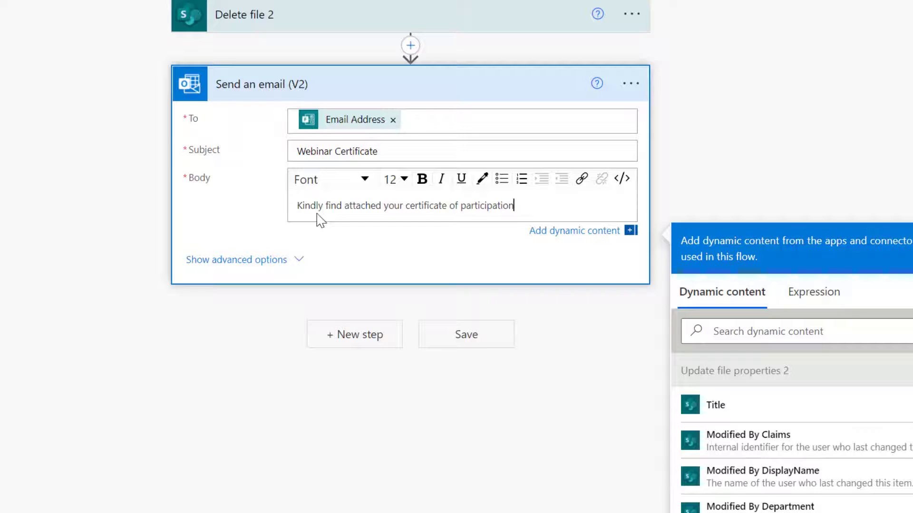
text(.)
key(Return)
text(Best regar)
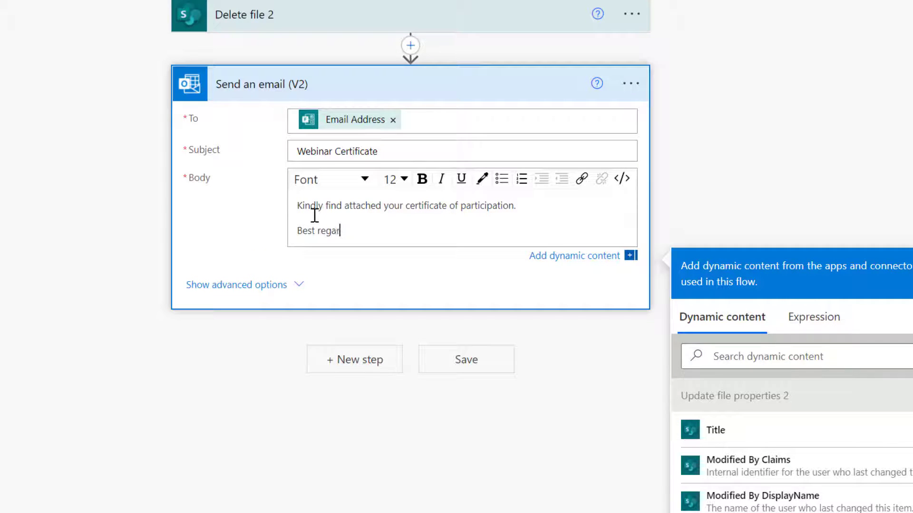
text(ds,)
key(Return)
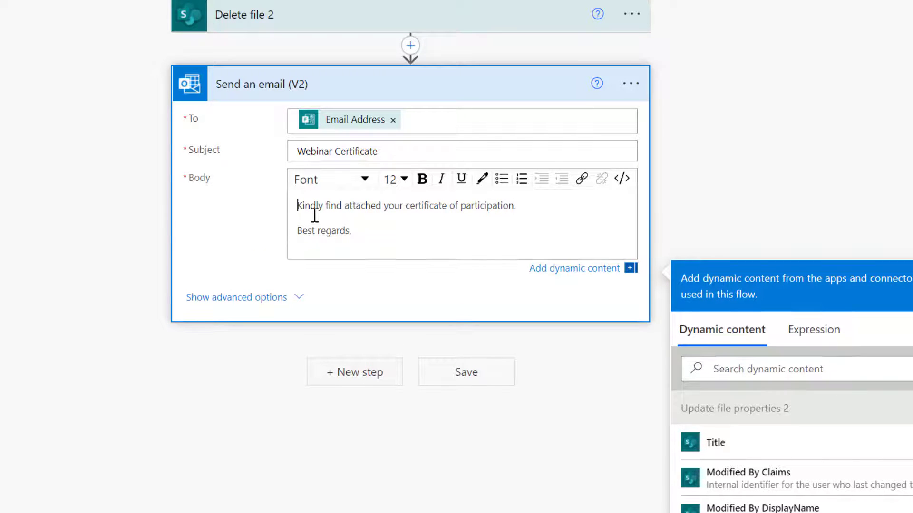
key(Return)
key(Return)
key(Up)
key(Up)
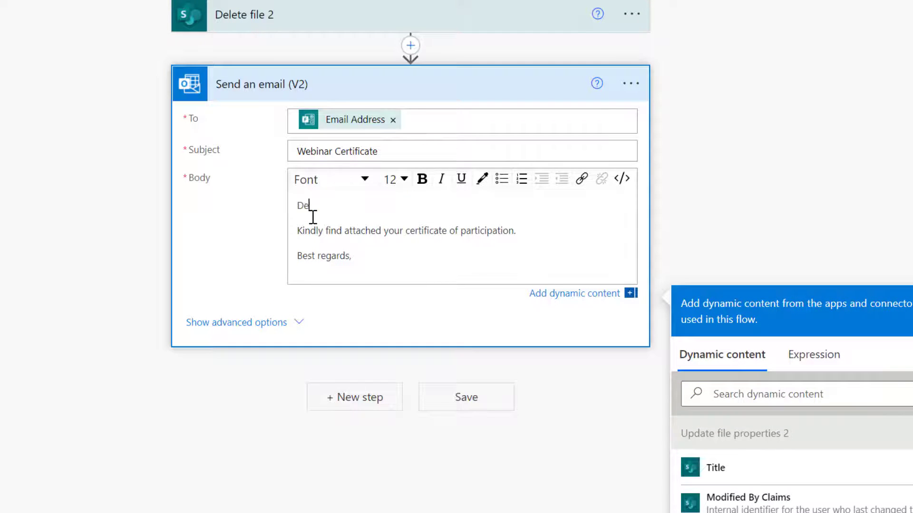
Greet the recipient with 'Dear' followed by the form's Fullname answer.
click(760, 368)
text(full)
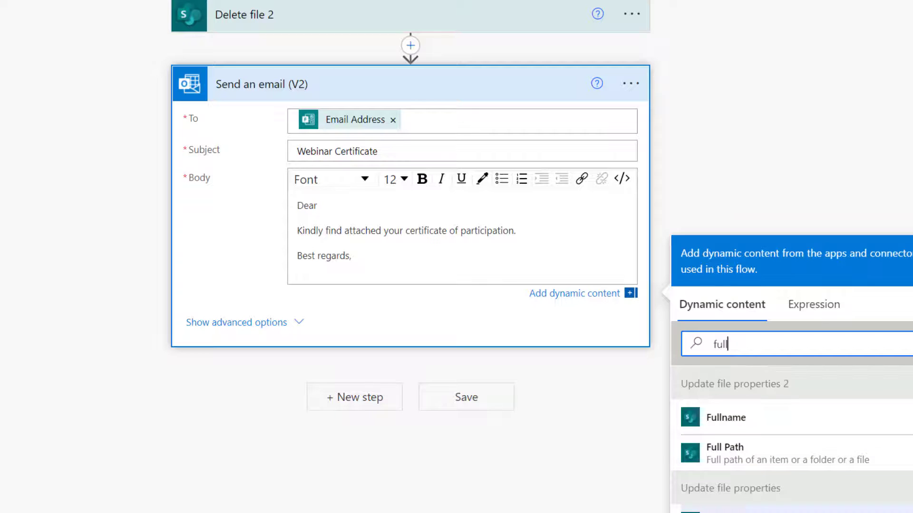
click(726, 418)
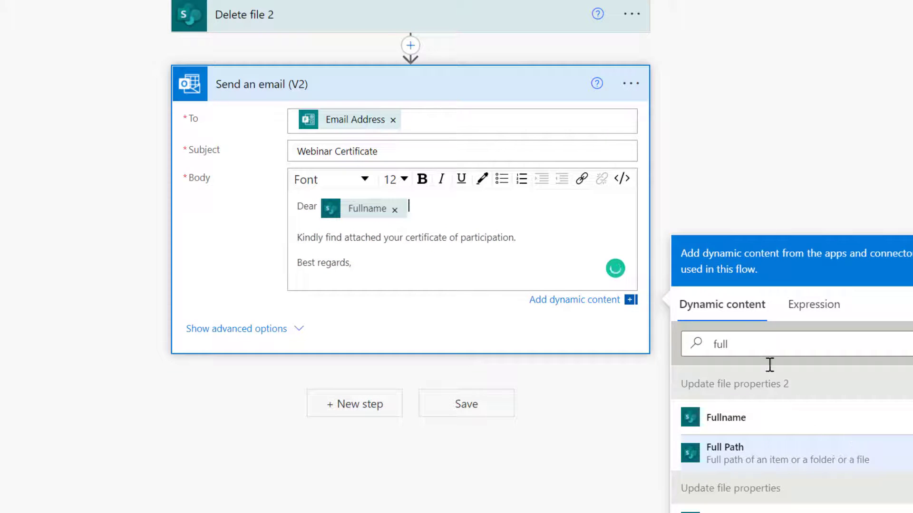
click(395, 210)
scroll(862, 465, down, 3)
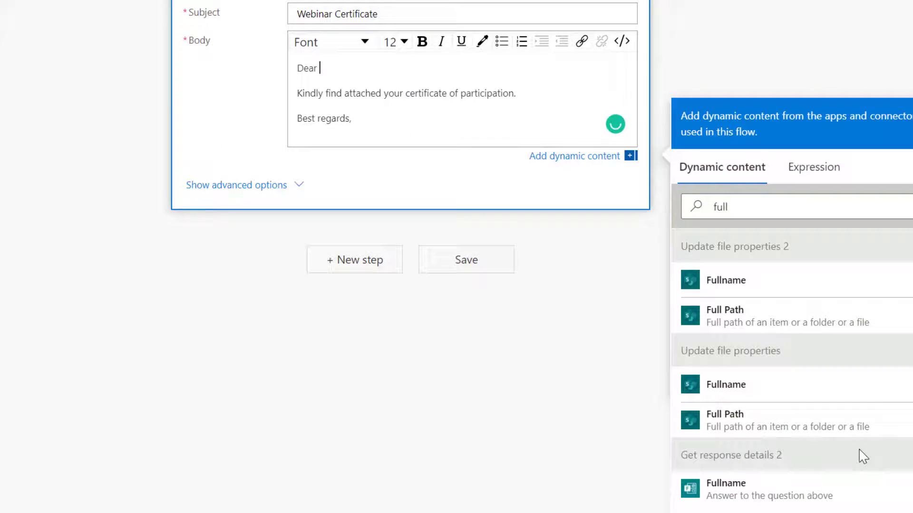
click(754, 484)
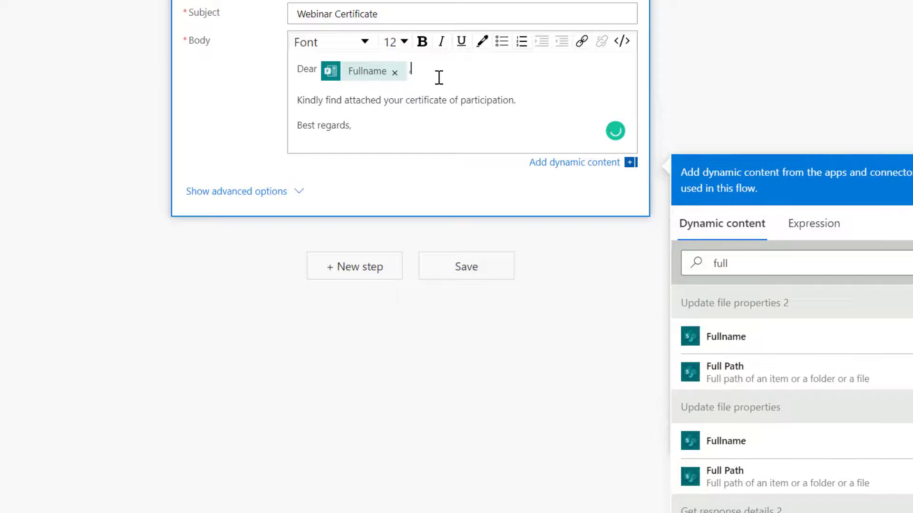
Show the email's advanced options and open the Importance list.
click(252, 193)
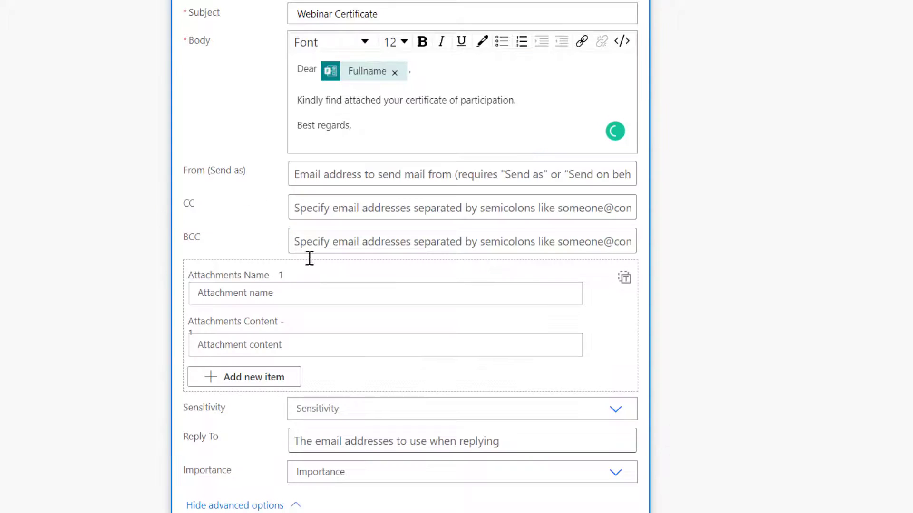
scroll(309, 258, down, 2)
click(387, 407)
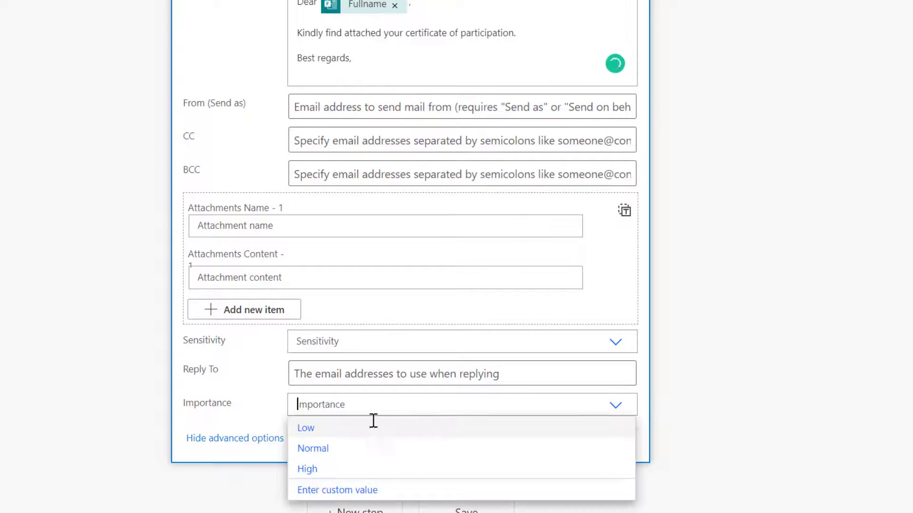
Set importance to Normal and the attachment name to Convert file's File name.
click(350, 449)
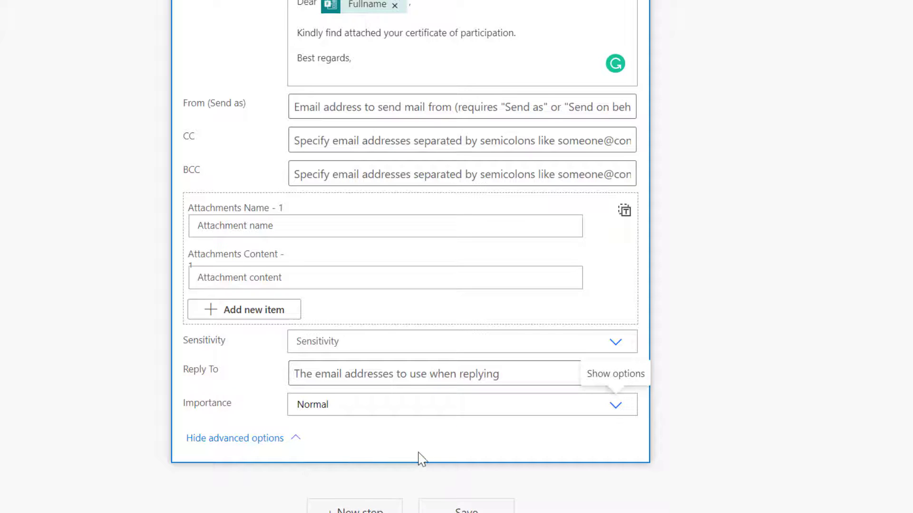
click(333, 412)
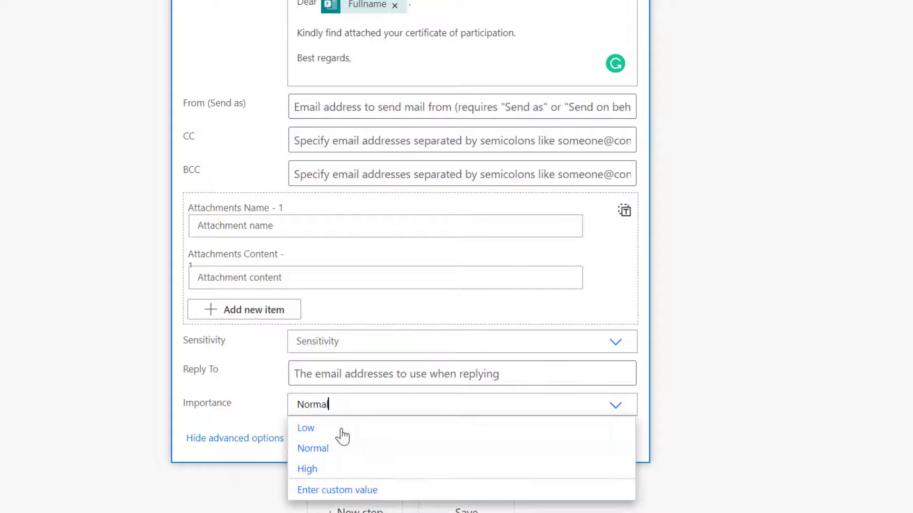
click(257, 225)
scroll(803, 162, down, 3)
scroll(776, 281, down, 5)
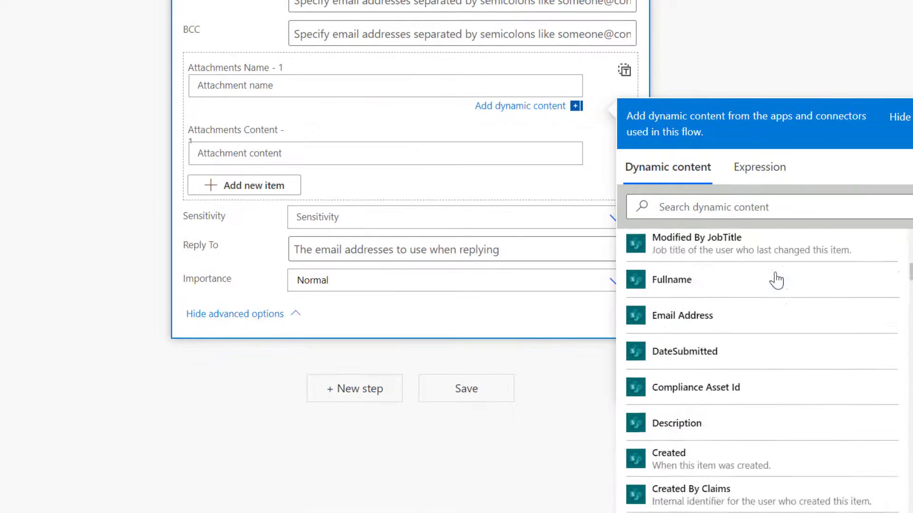
scroll(776, 281, down, 2)
click(750, 204)
text(file na)
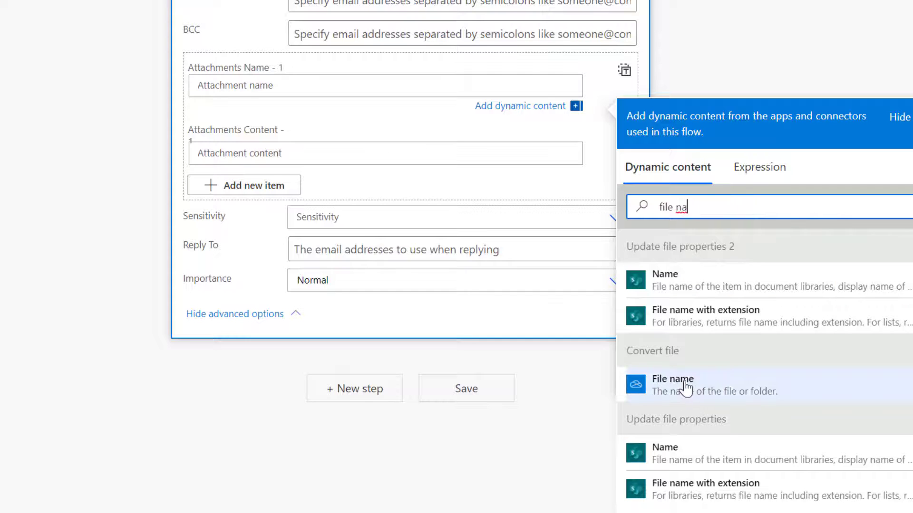
click(685, 387)
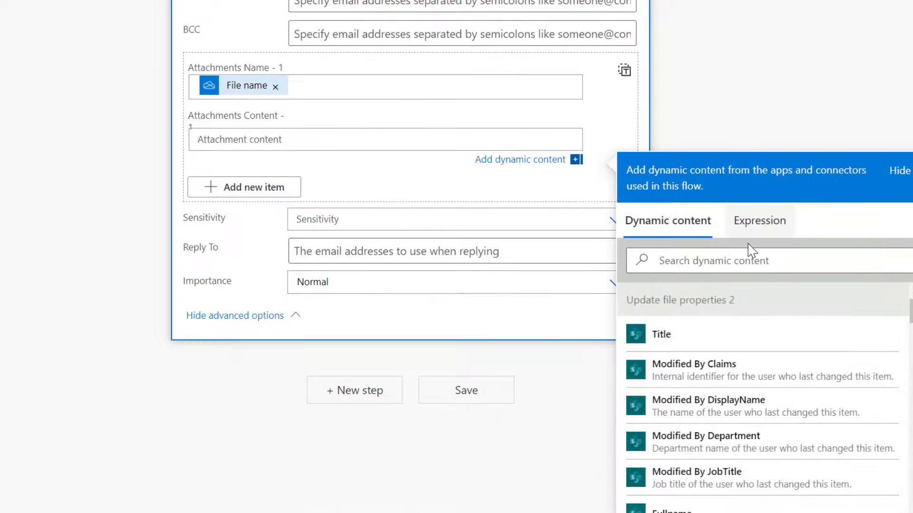
Set the attachment content to Convert file's File content and save the flow.
click(749, 260)
text(file co)
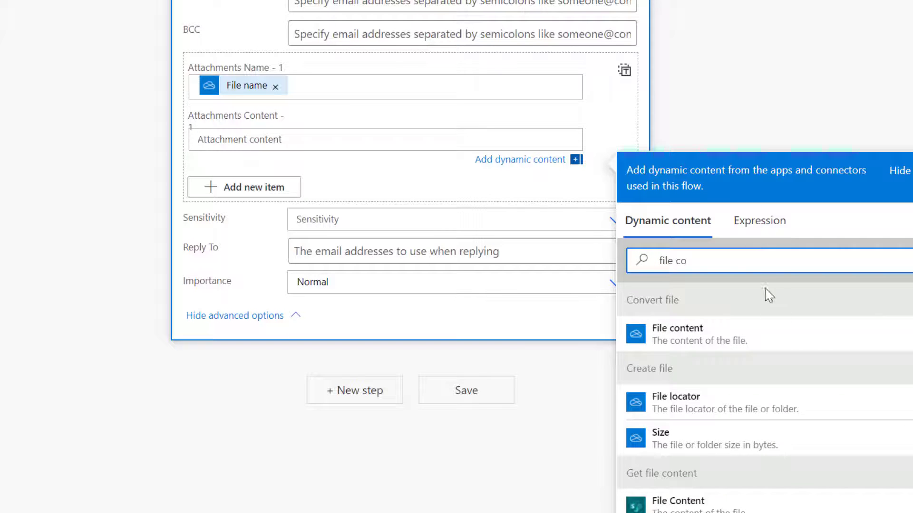
click(692, 340)
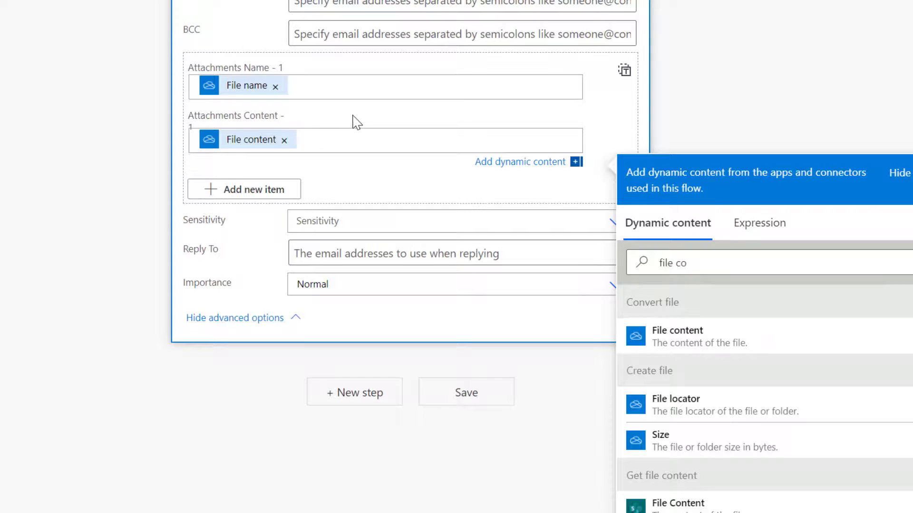
scroll(352, 122, up, 6)
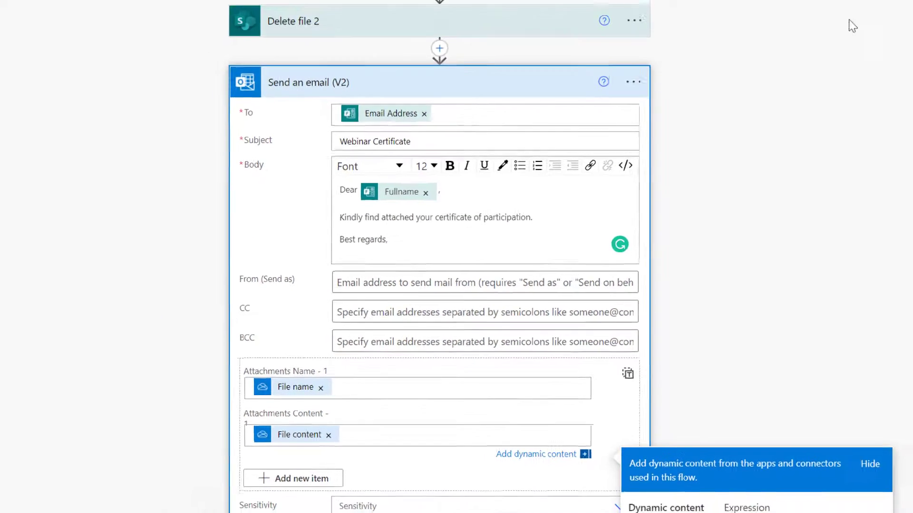
click(798, 96)
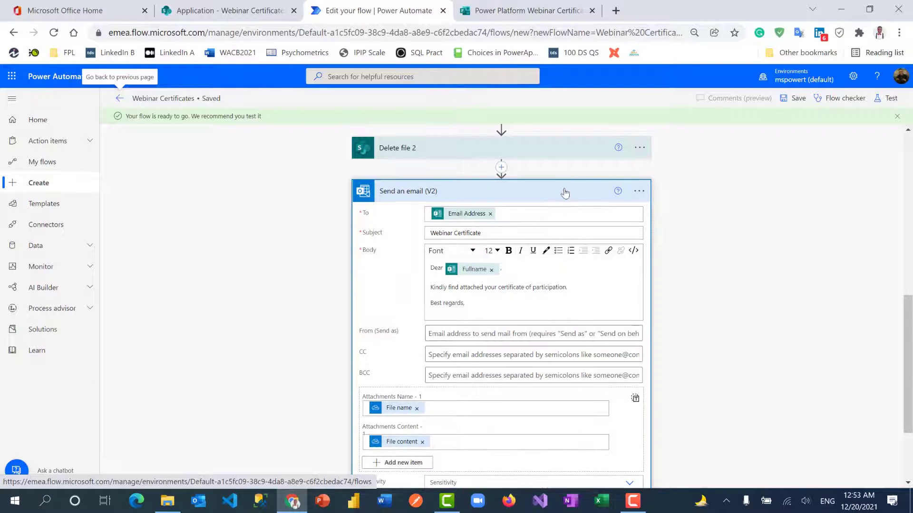
Preview the certificate form and submit a test response with a participant's full name and email.
click(565, 192)
click(522, 11)
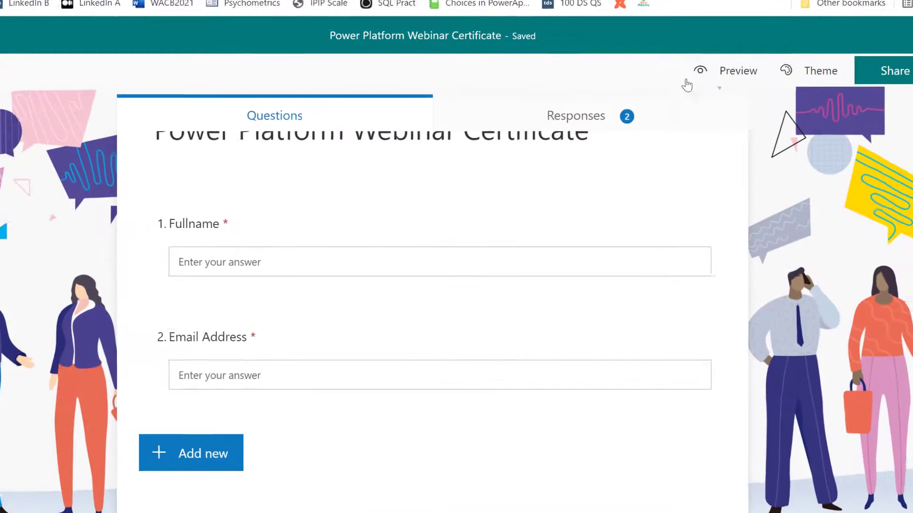
click(737, 72)
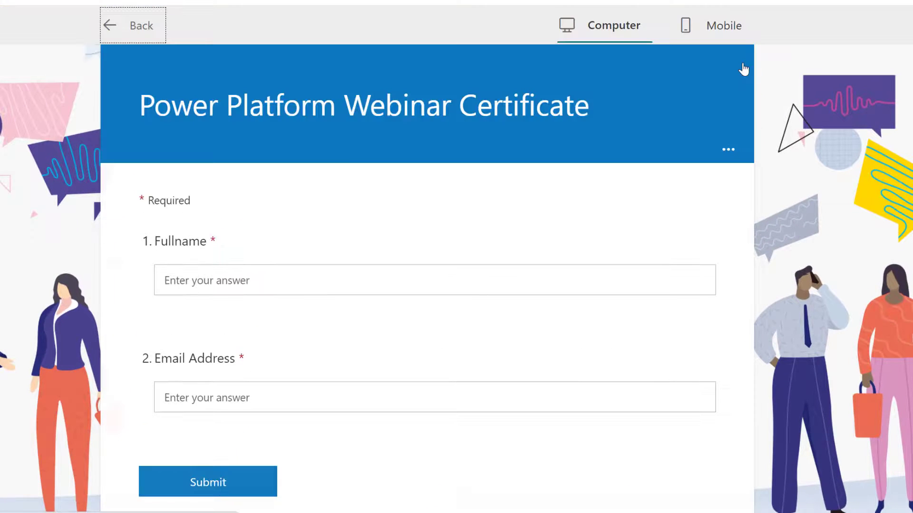
click(221, 279)
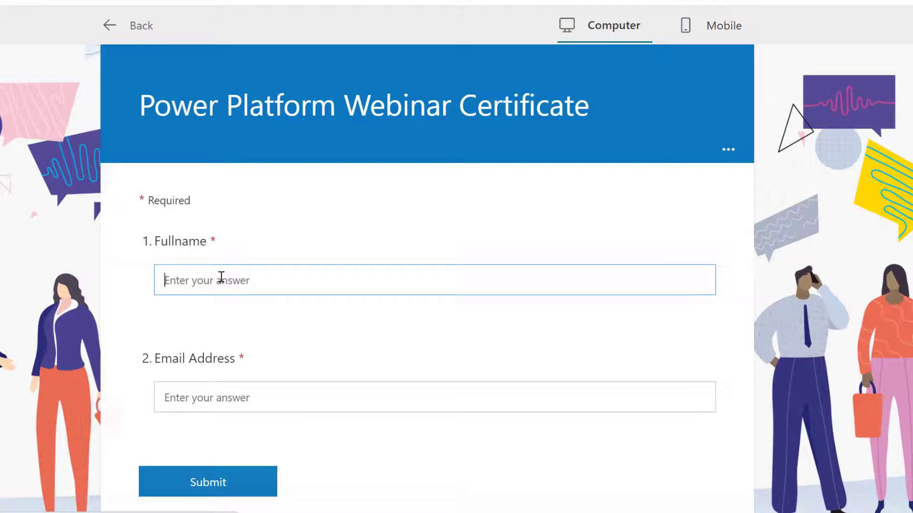
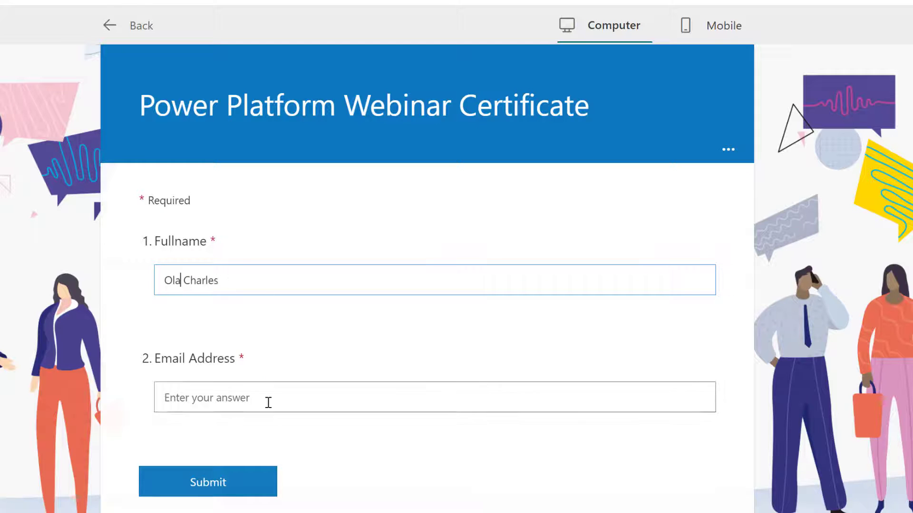
click(269, 398)
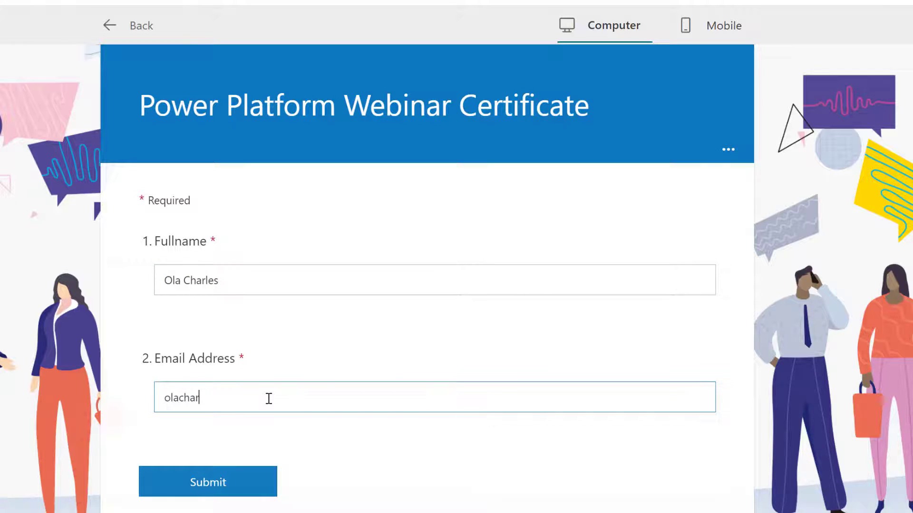
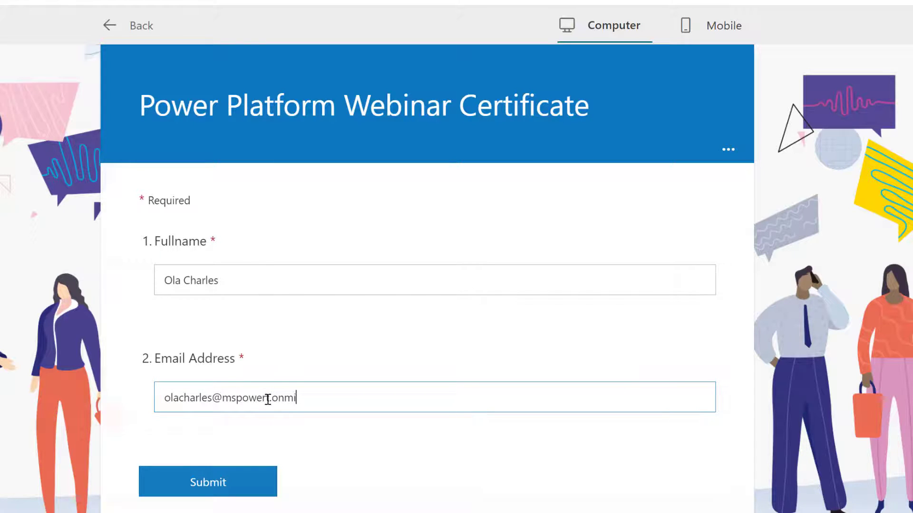
click(241, 470)
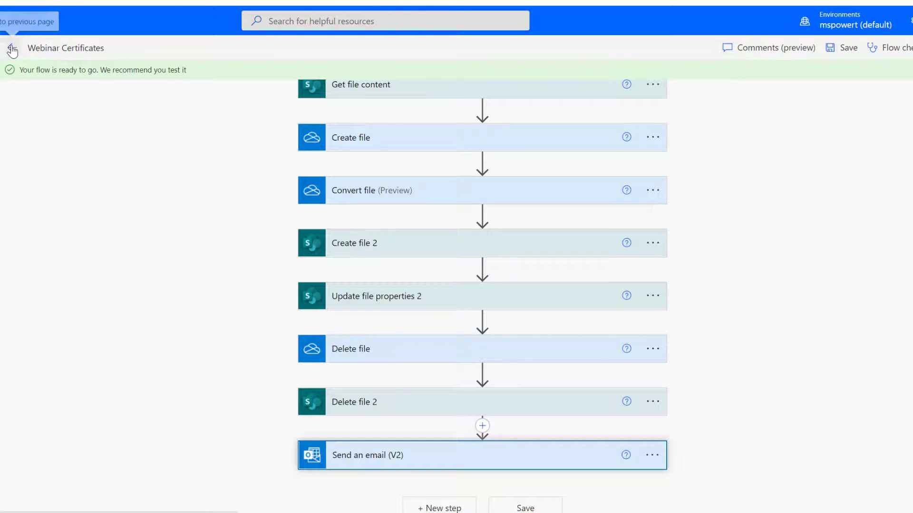
Dismiss the flow-ready notice, inspect the failed run, then edit the Webinar Certificates flow.
click(12, 48)
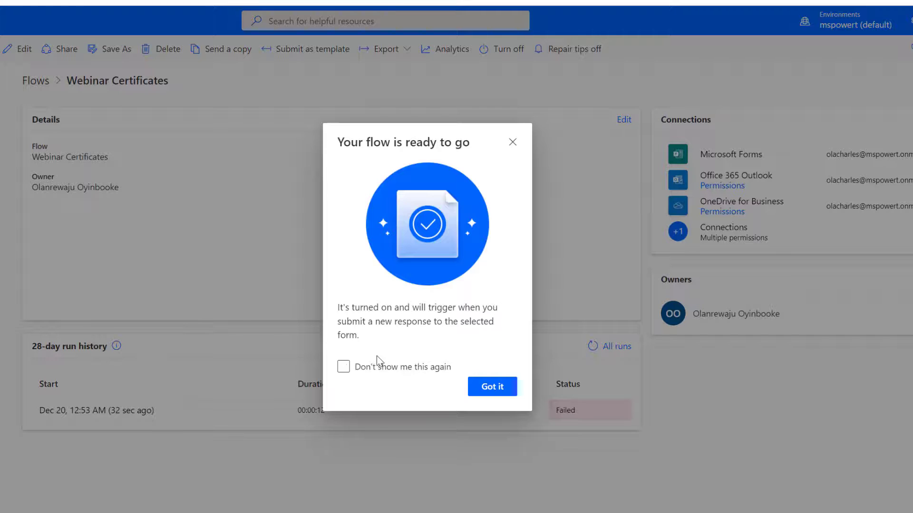
click(343, 366)
click(490, 387)
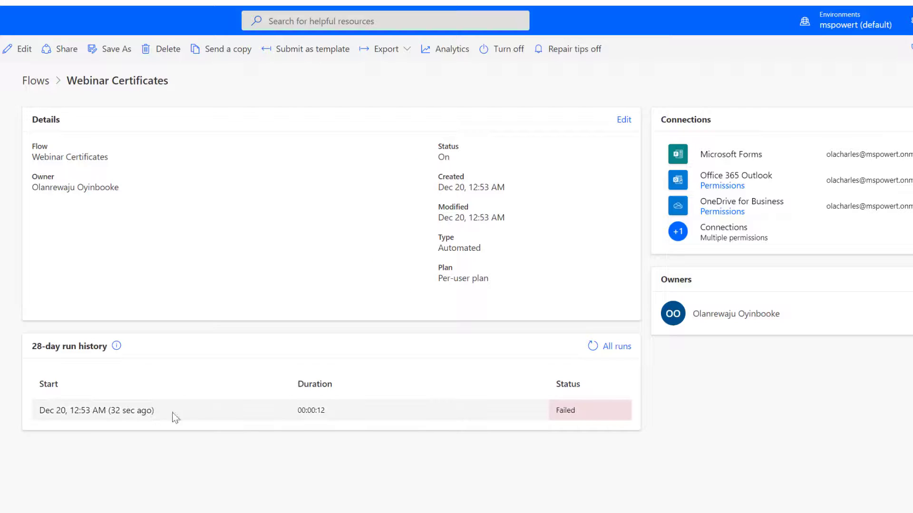
click(112, 412)
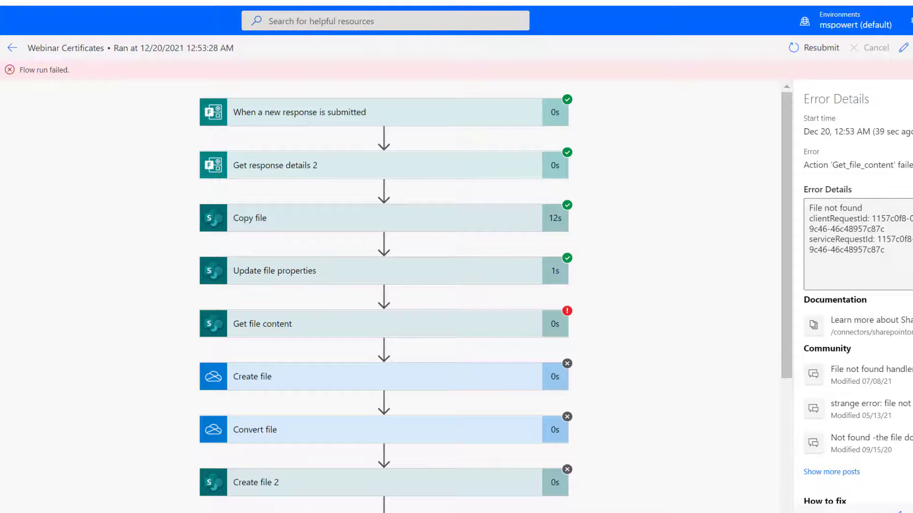
click(905, 49)
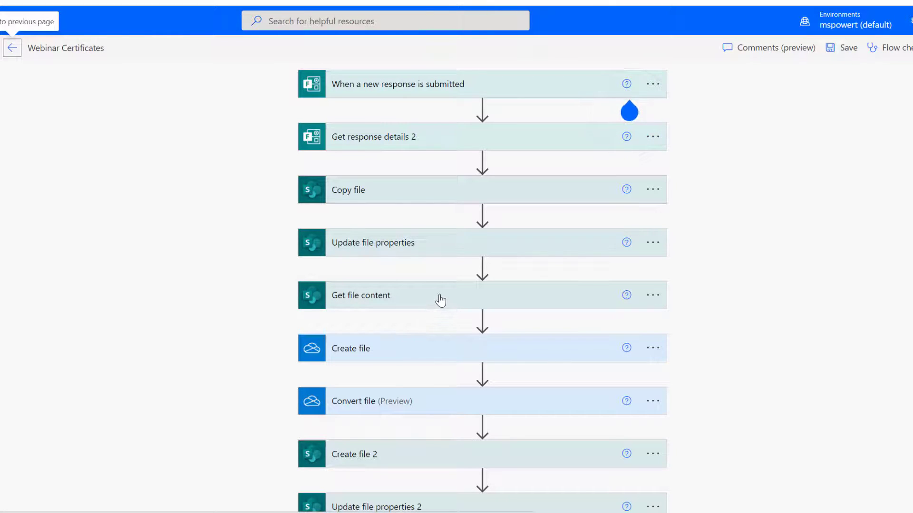
Replace Get file content's ItemId File Identifier with the Copy file step's Id.
click(440, 300)
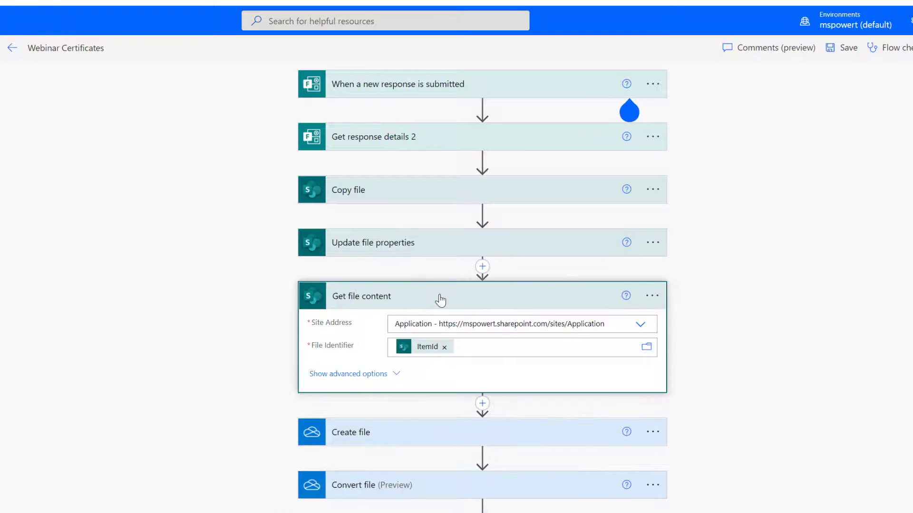
click(444, 348)
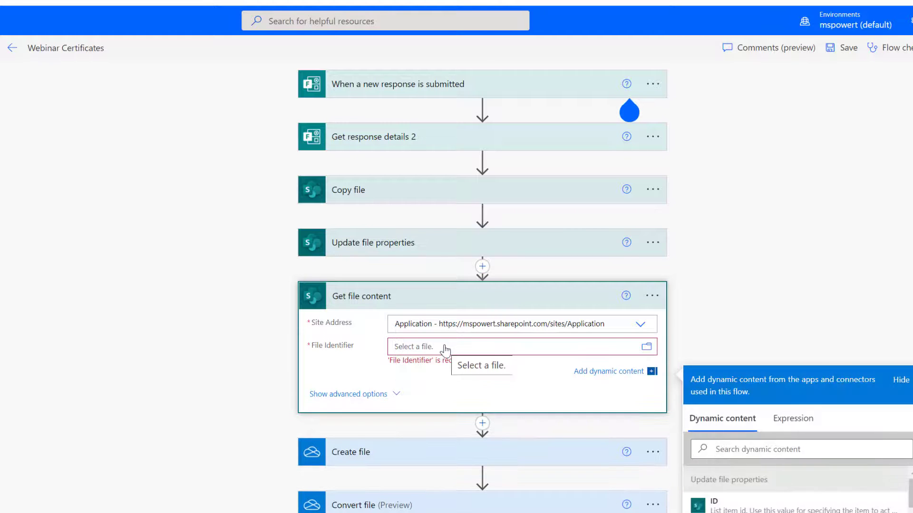
scroll(768, 295, down, 2)
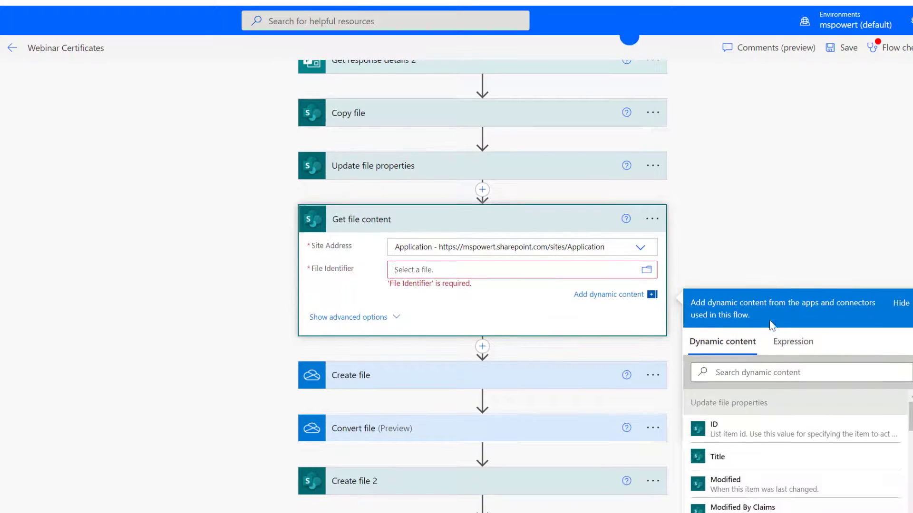
scroll(788, 408, down, 4)
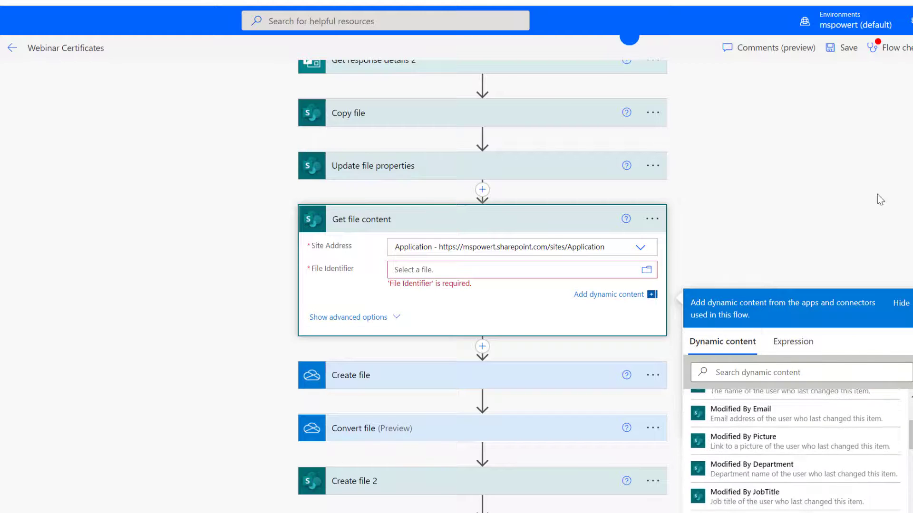
scroll(877, 194, down, 5)
scroll(877, 195, down, 3)
scroll(819, 296, down, 15)
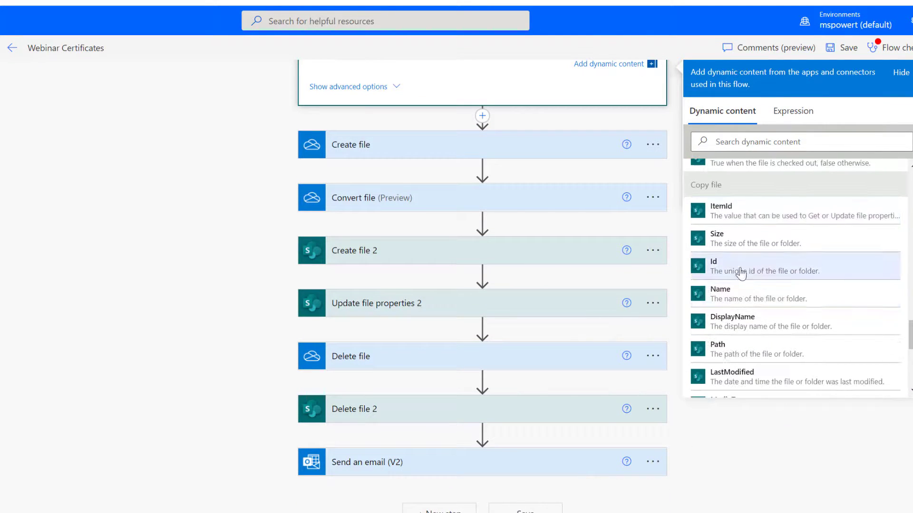
click(745, 271)
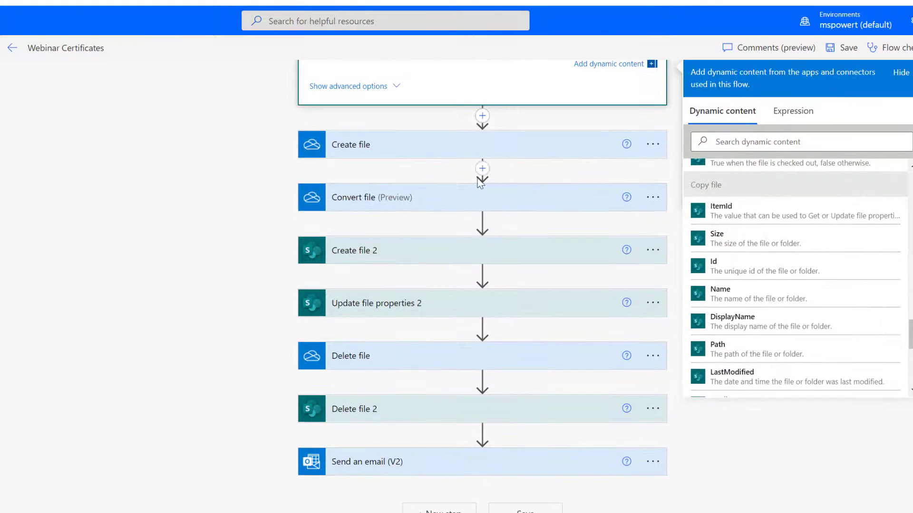
Replace Update file properties 2's Id with Create file 2's ItemId and save the flow.
click(469, 143)
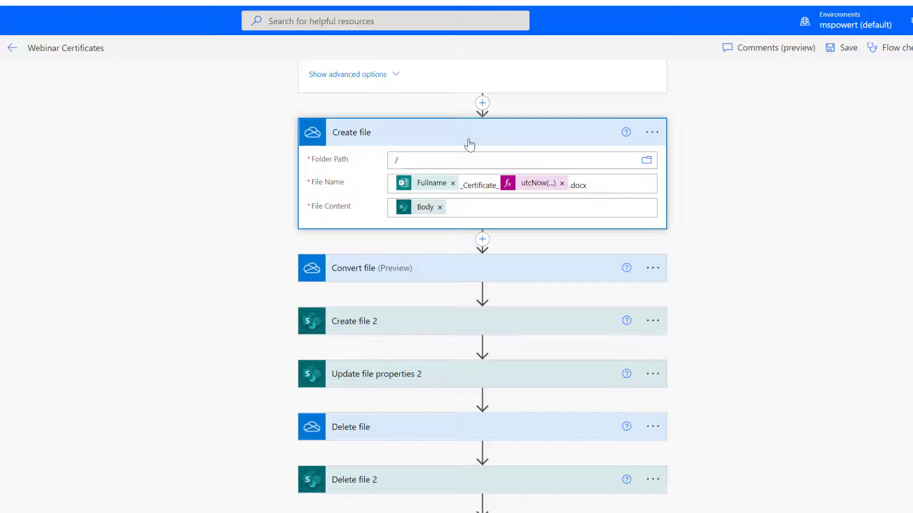
click(450, 321)
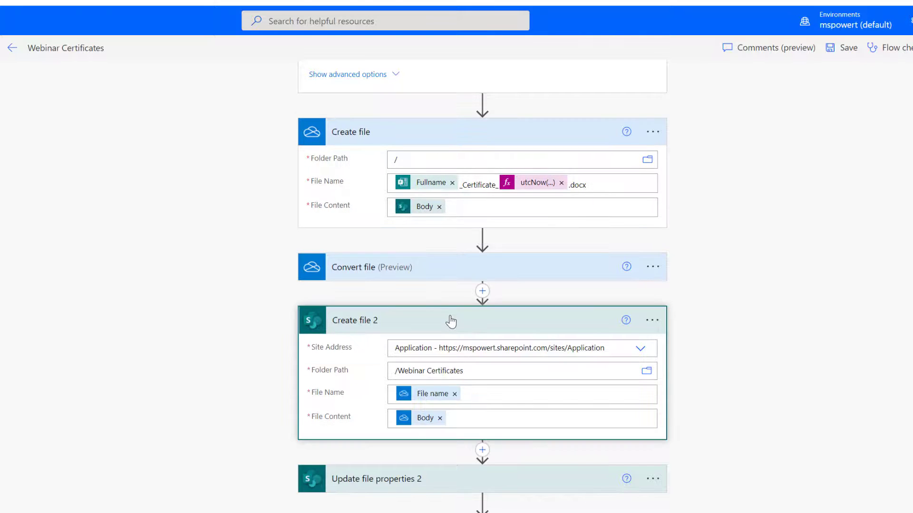
scroll(450, 321, down, 3)
click(449, 333)
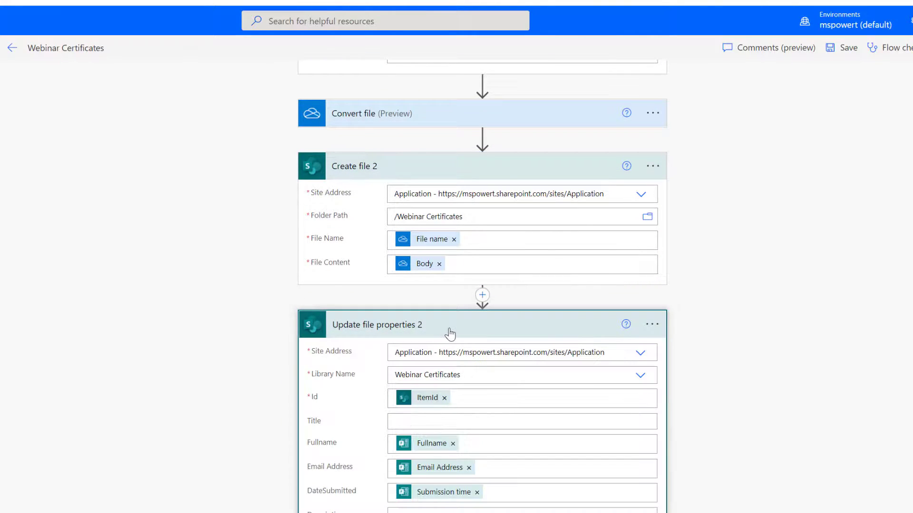
scroll(450, 334, down, 2)
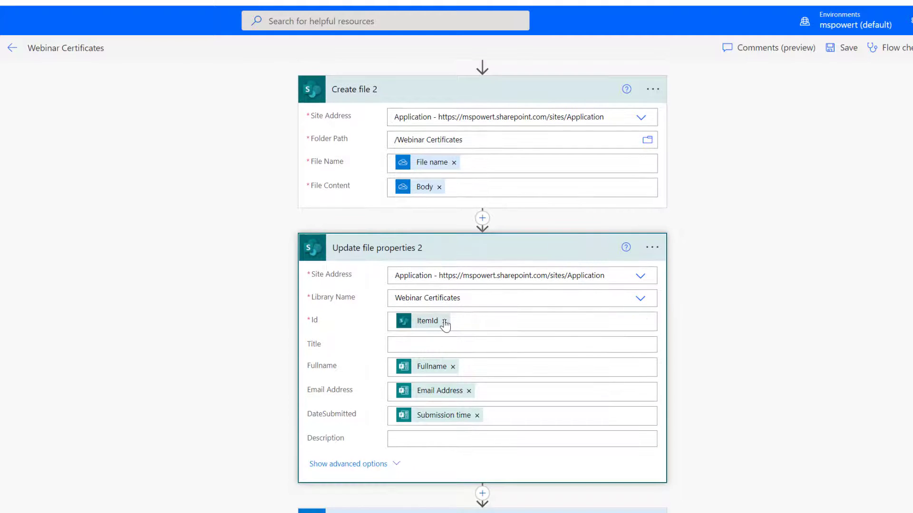
click(445, 324)
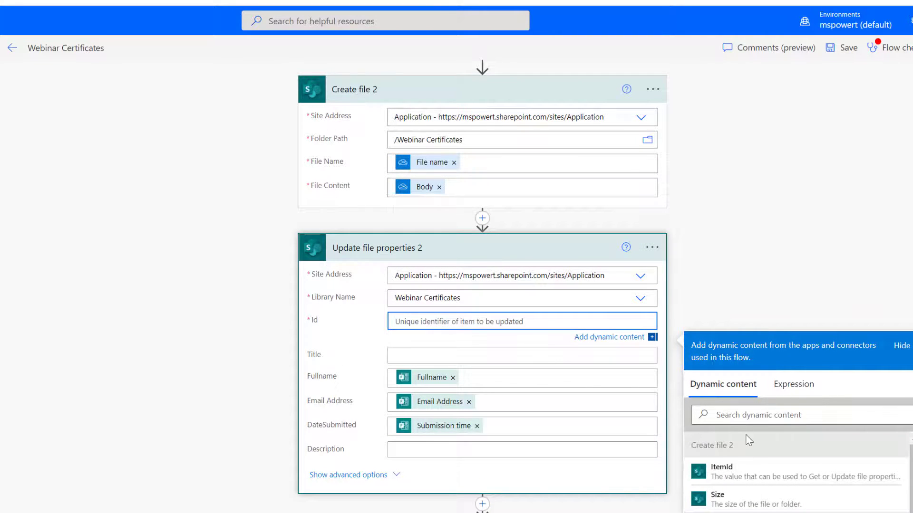
scroll(749, 440, down, 2)
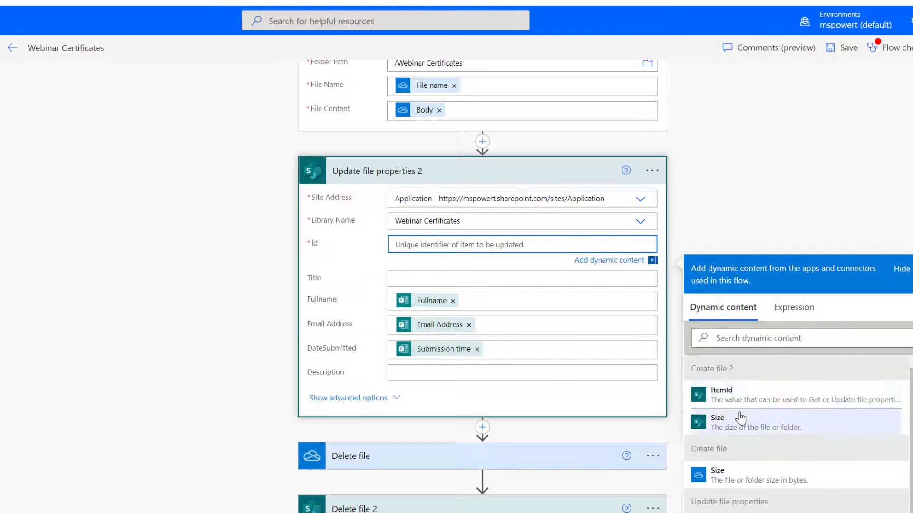
click(755, 394)
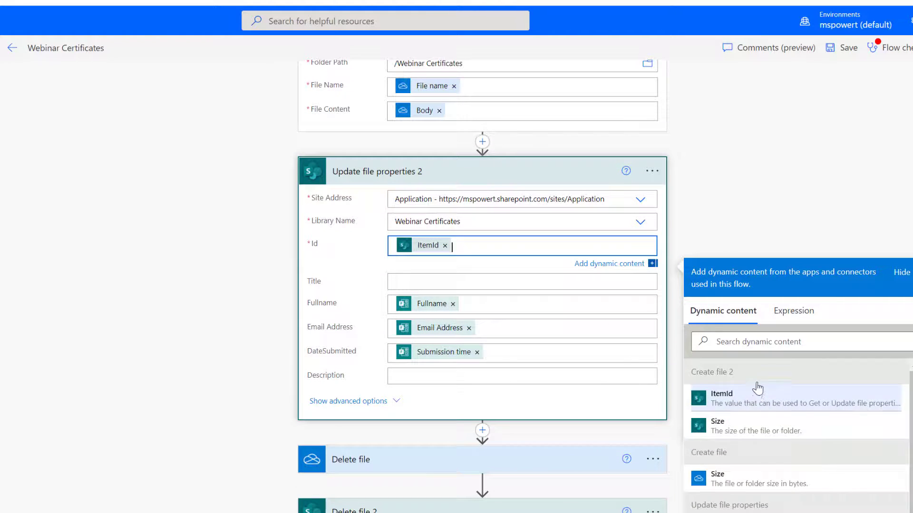
click(843, 48)
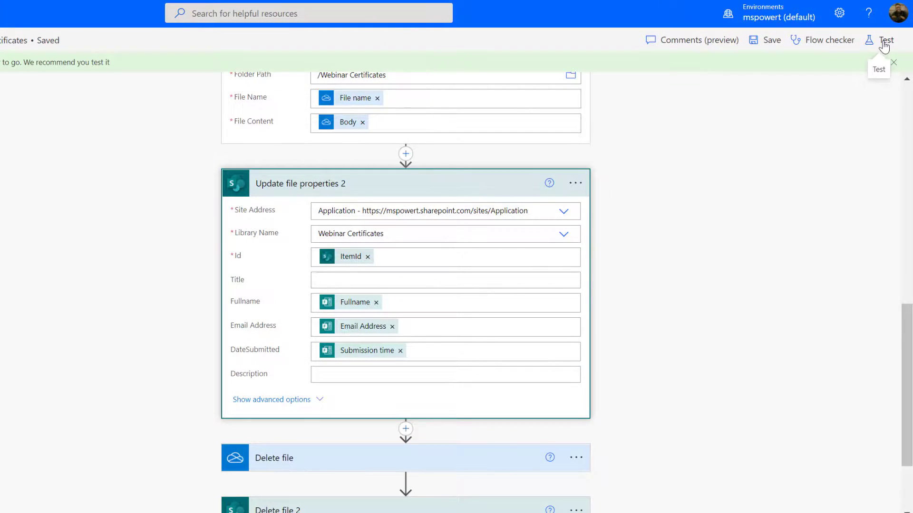
Run an automatic test reusing the trigger from the earlier failed run.
click(883, 42)
click(743, 117)
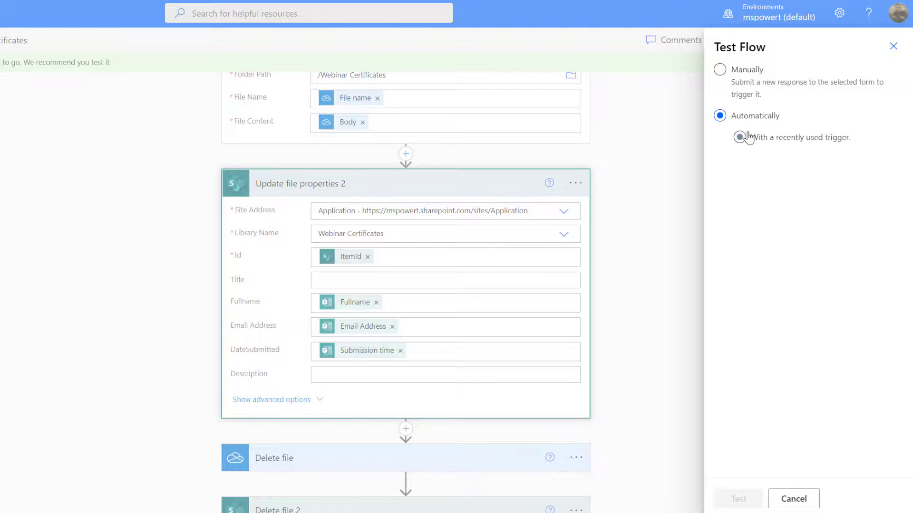
click(742, 137)
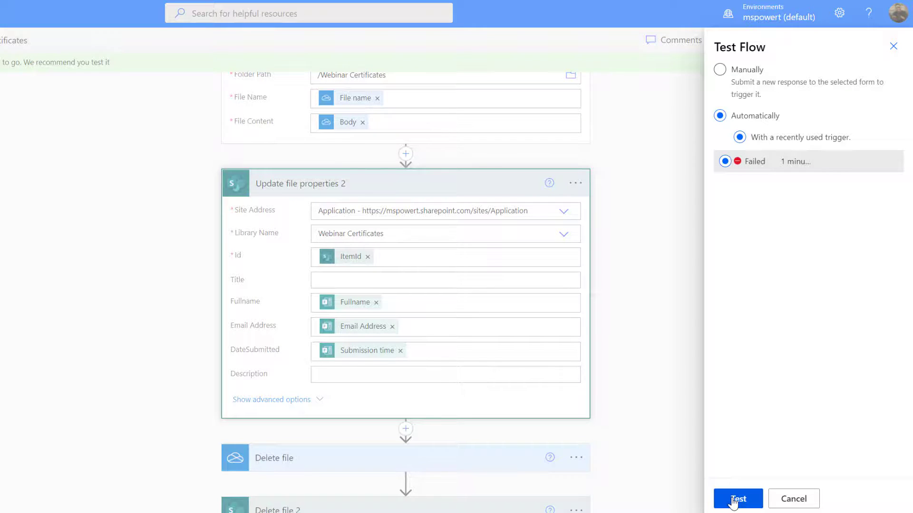
click(737, 500)
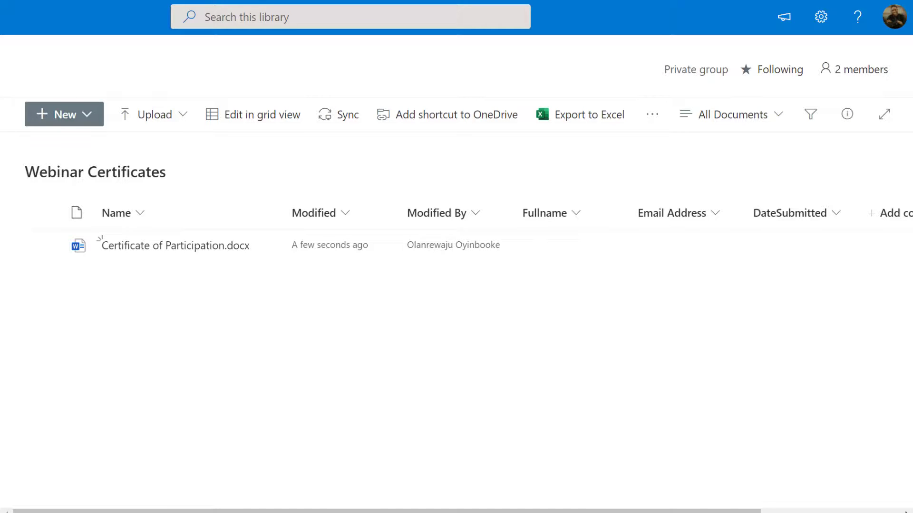
Refresh the Webinar Certificates library in SharePoint to check for the new file.
key(F5)
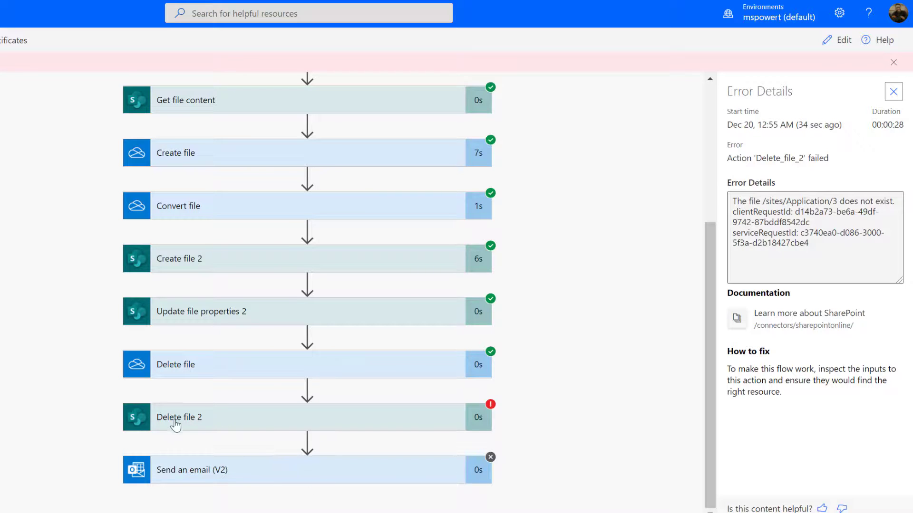
Review Delete file 2's 404 failure for file identifier 3, then return to editing the flow.
click(381, 424)
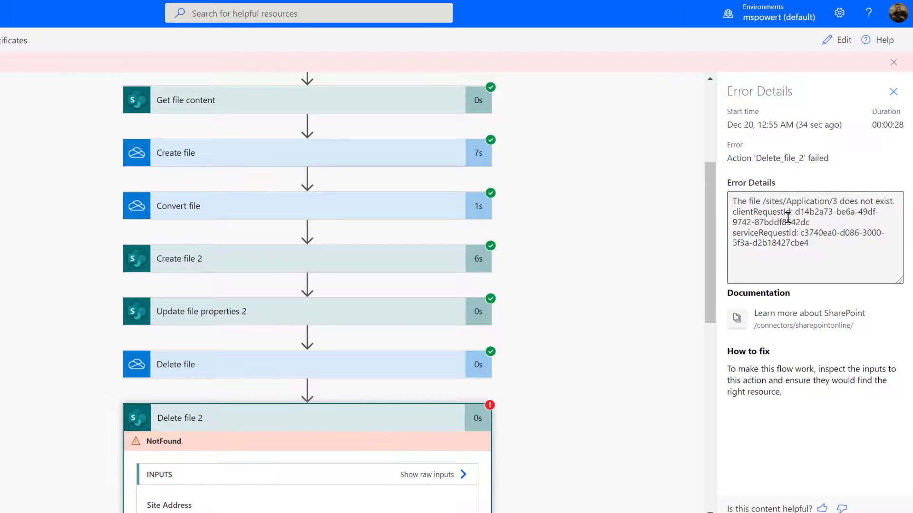
scroll(342, 429, down, 6)
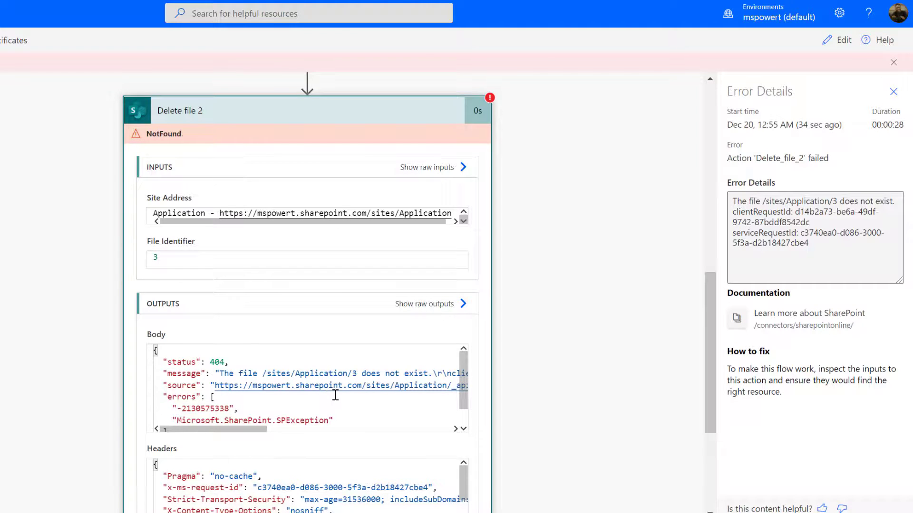
scroll(344, 355, down, 4)
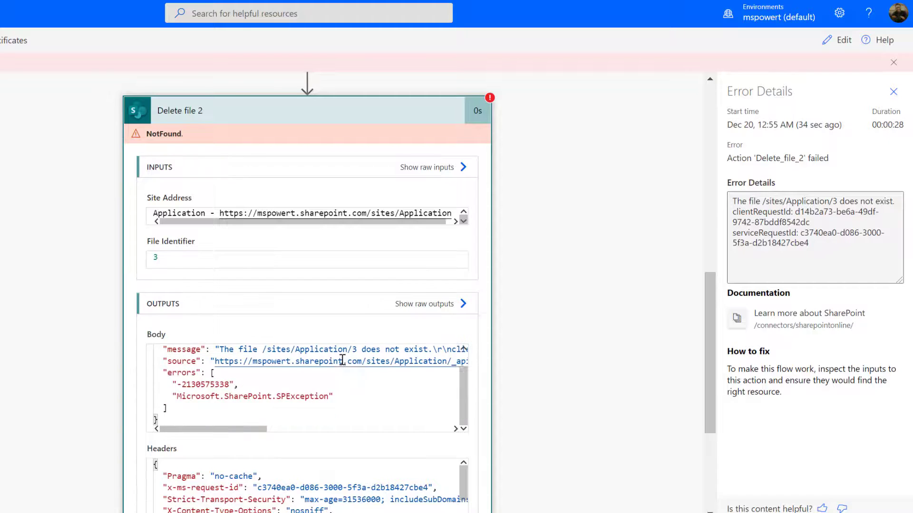
click(838, 41)
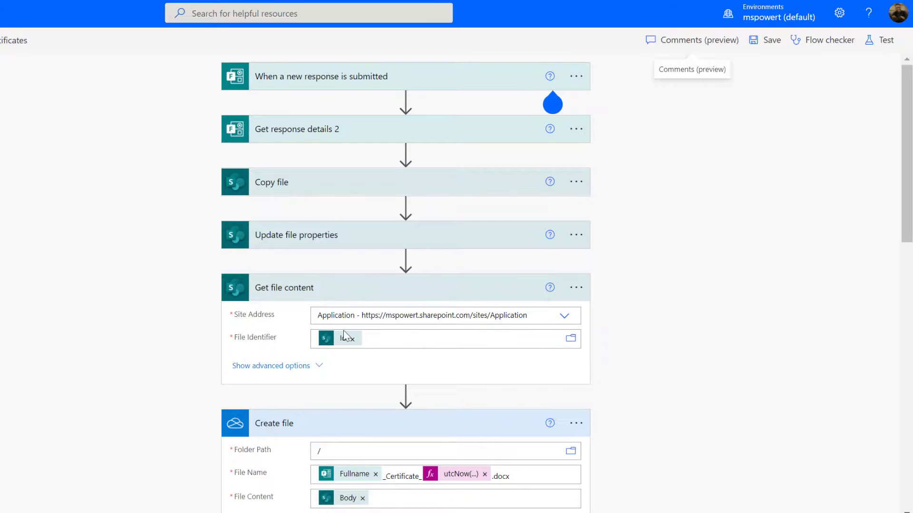
Replace ItemId with the Copy file step's Id in Delete file 2's File Identifier, and save.
scroll(345, 330, down, 15)
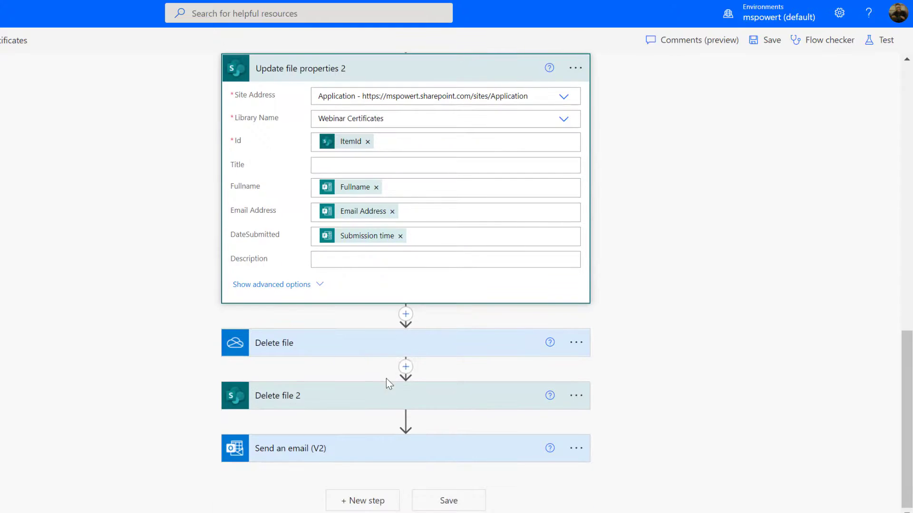
click(389, 399)
scroll(387, 390, down, 1)
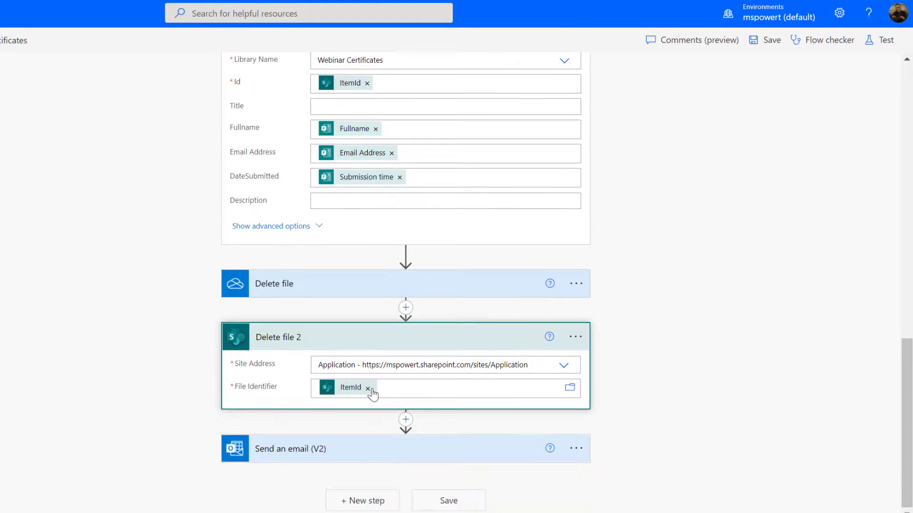
click(368, 389)
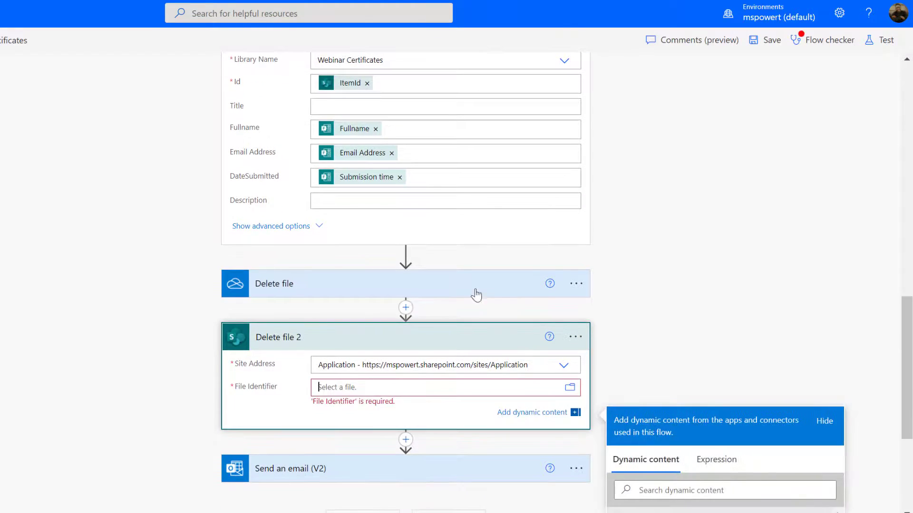
scroll(675, 257, down, 5)
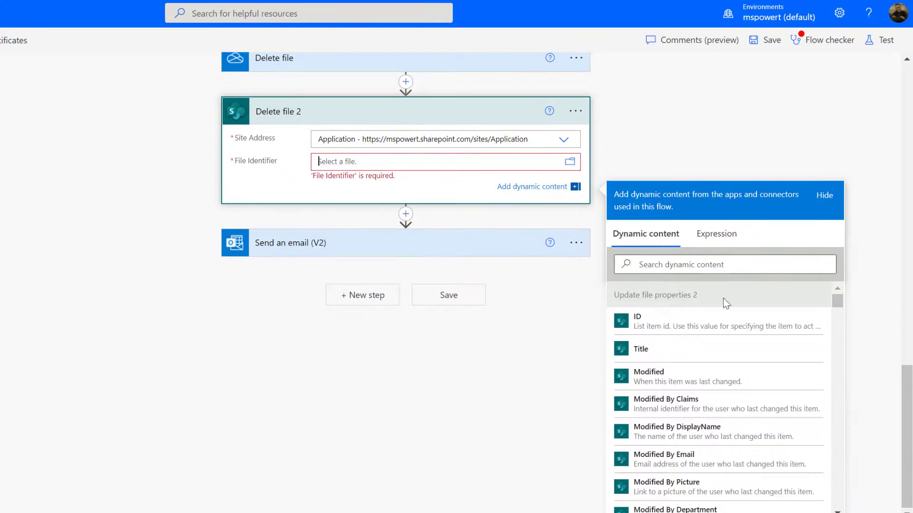
scroll(723, 299, down, 5)
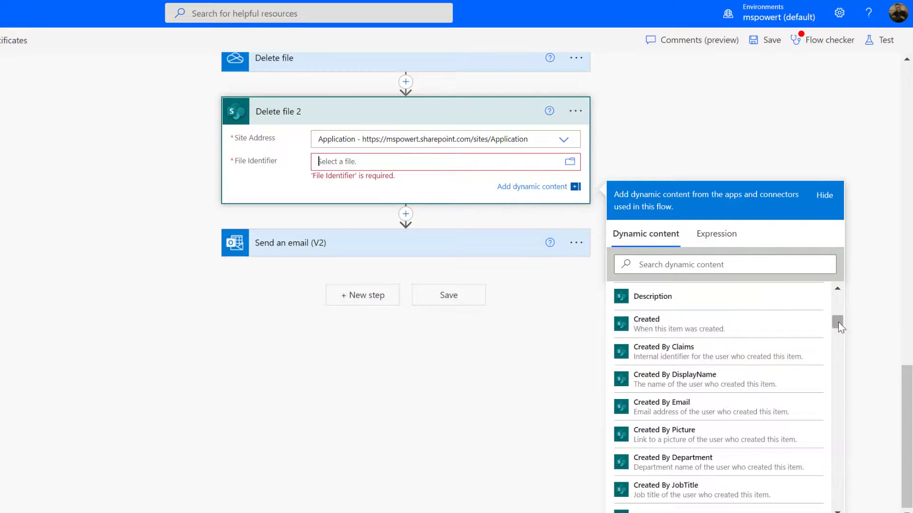
drag(838, 321, 806, 488)
scroll(808, 490, down, 10)
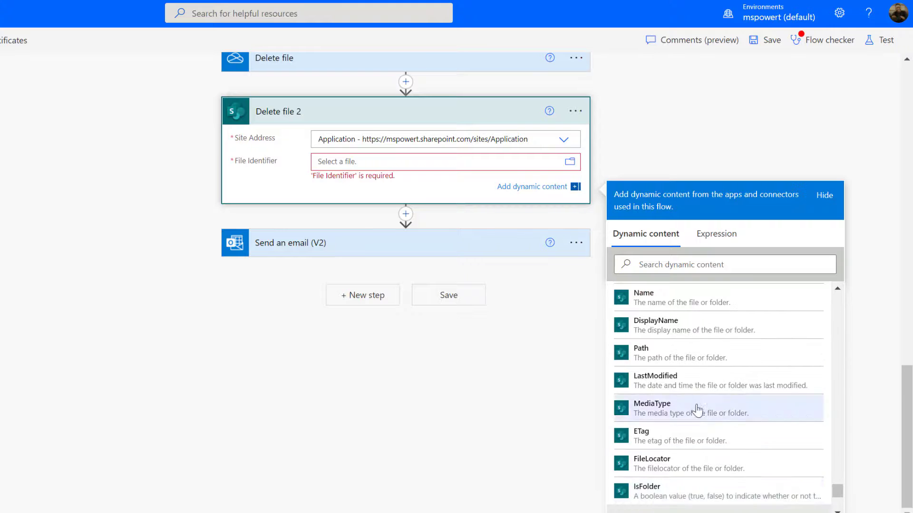
scroll(681, 388, up, 3)
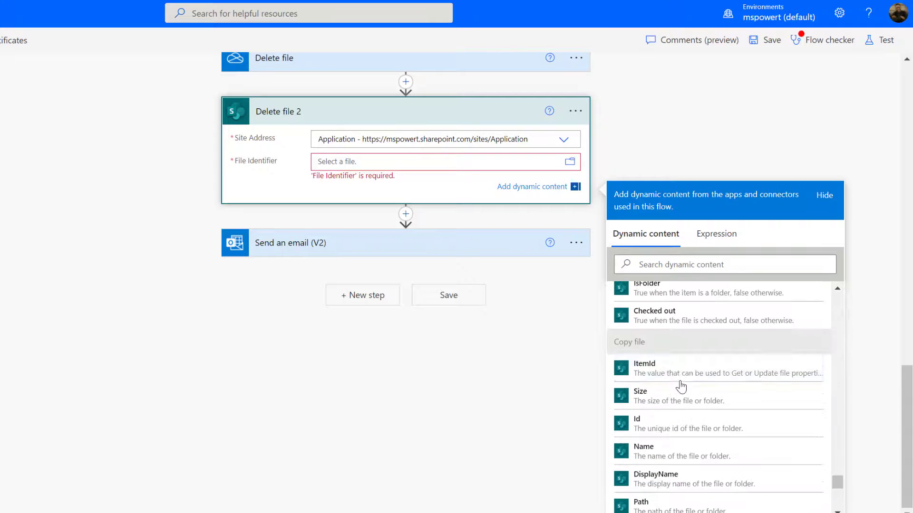
click(656, 429)
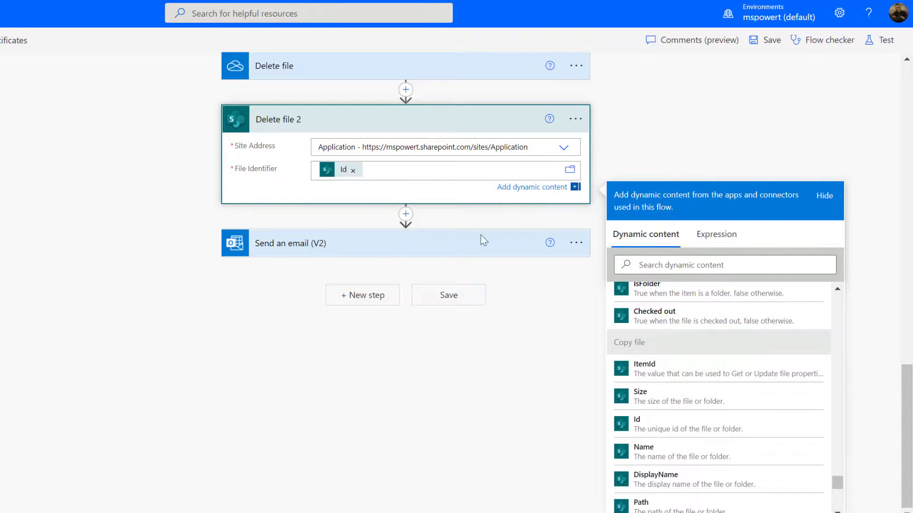
click(767, 42)
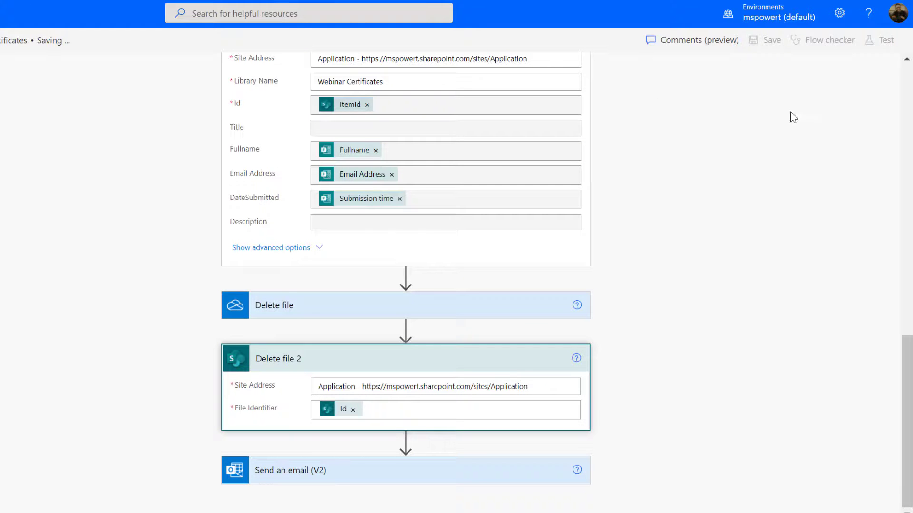
Test the flow again using the trigger from the recent Test Failed run.
click(880, 42)
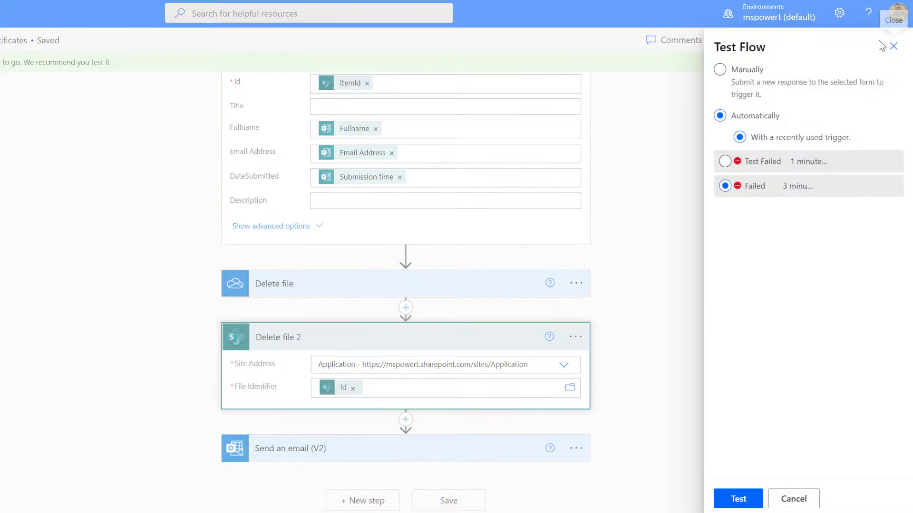
click(761, 162)
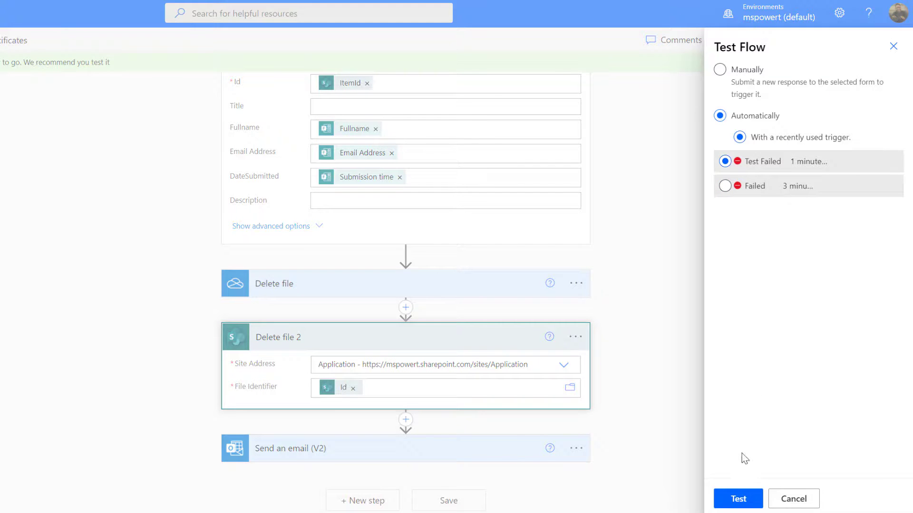
click(738, 498)
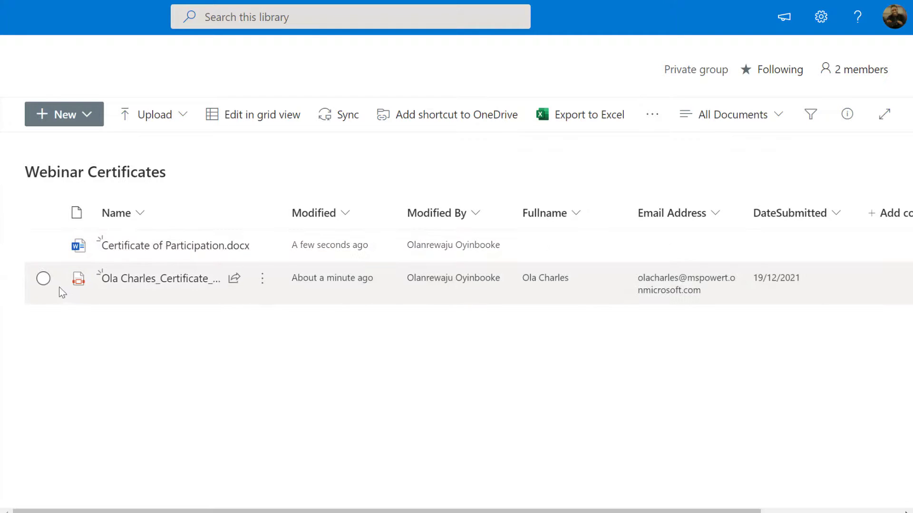
Delete the earlier PDF certificate from the Webinar Certificates library in SharePoint.
click(43, 279)
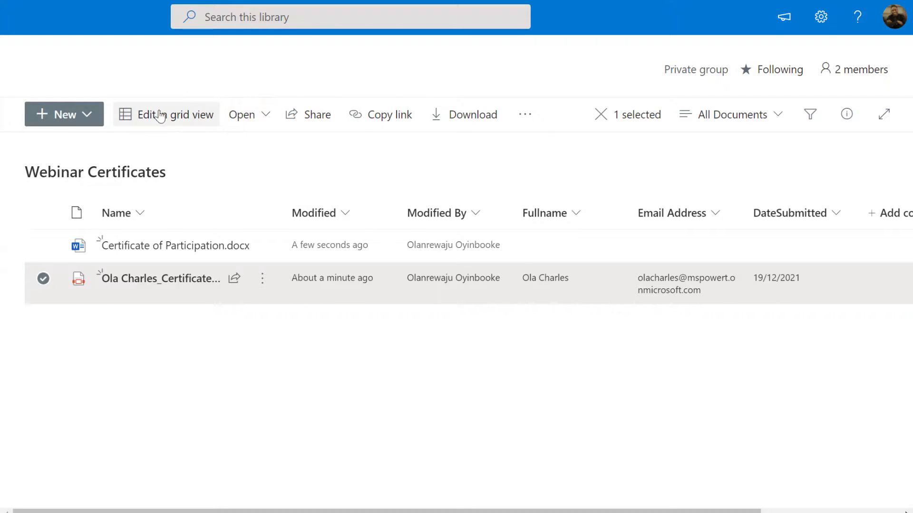
click(526, 114)
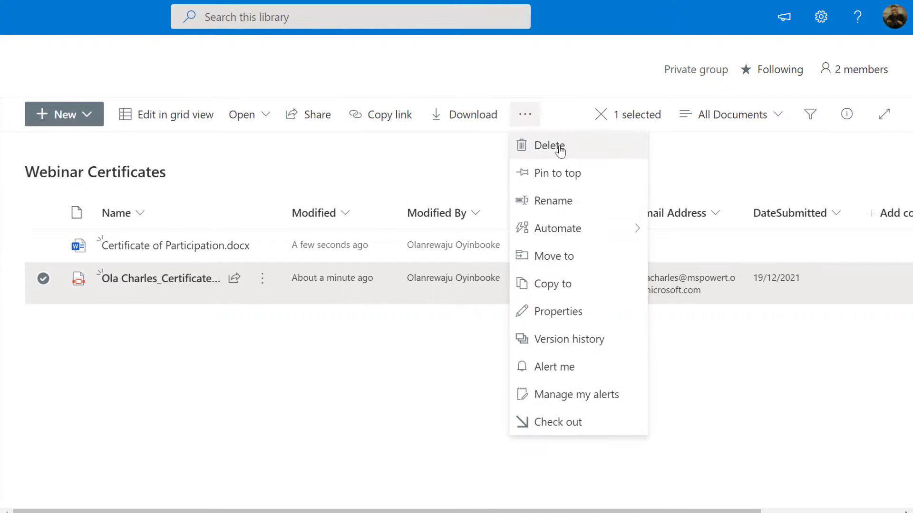
click(553, 144)
click(373, 303)
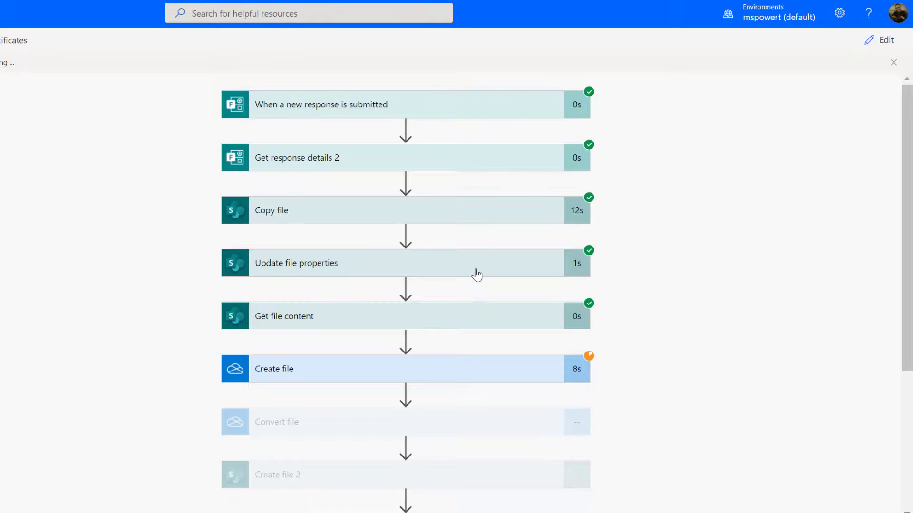
scroll(474, 275, down, 4)
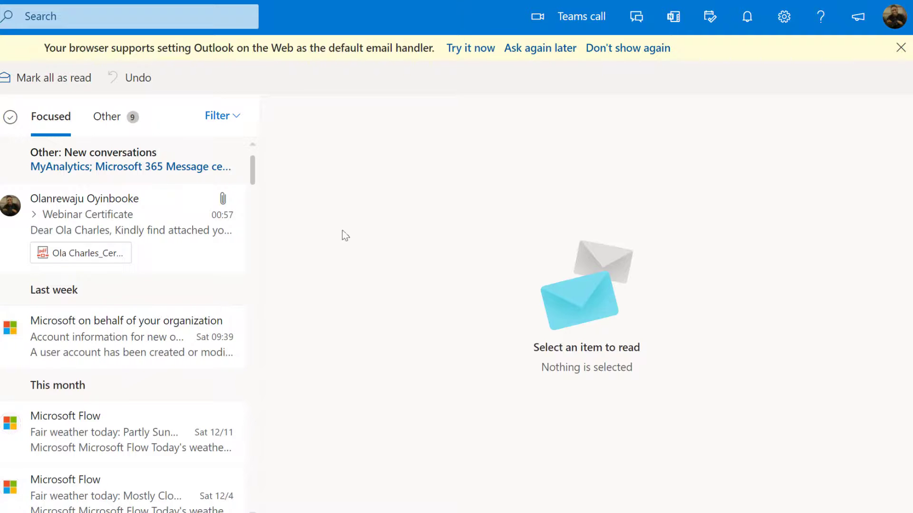
Open the Webinar Certificate email in Outlook and look through the attached certificate PDF.
click(116, 226)
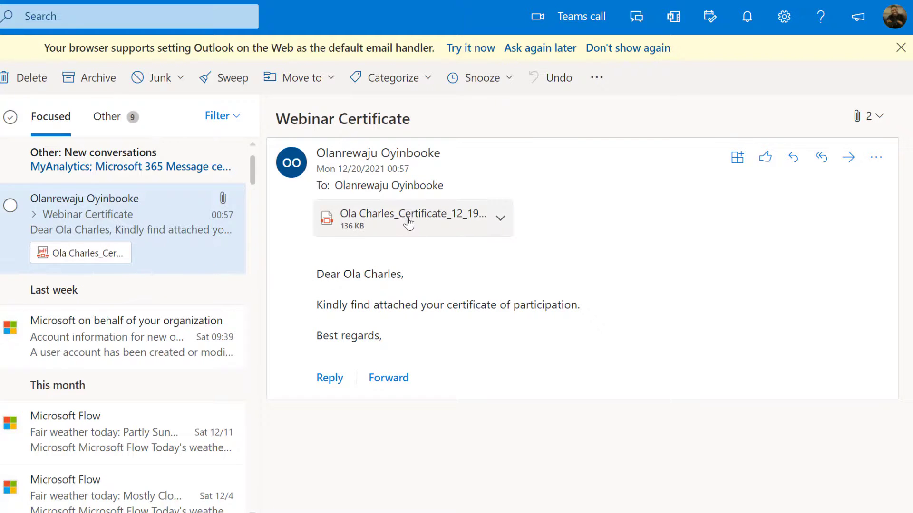
click(407, 222)
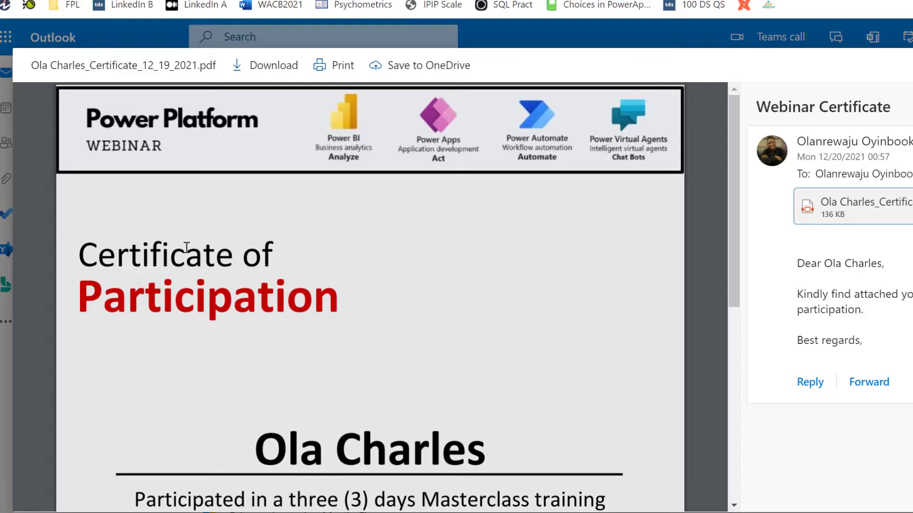
scroll(438, 308, down, 2)
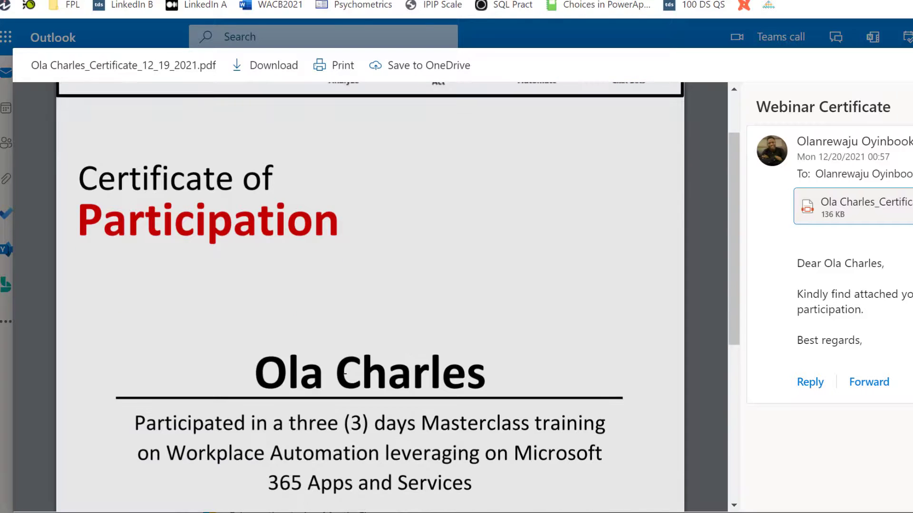
scroll(343, 367, down, 3)
scroll(343, 367, down, 3)
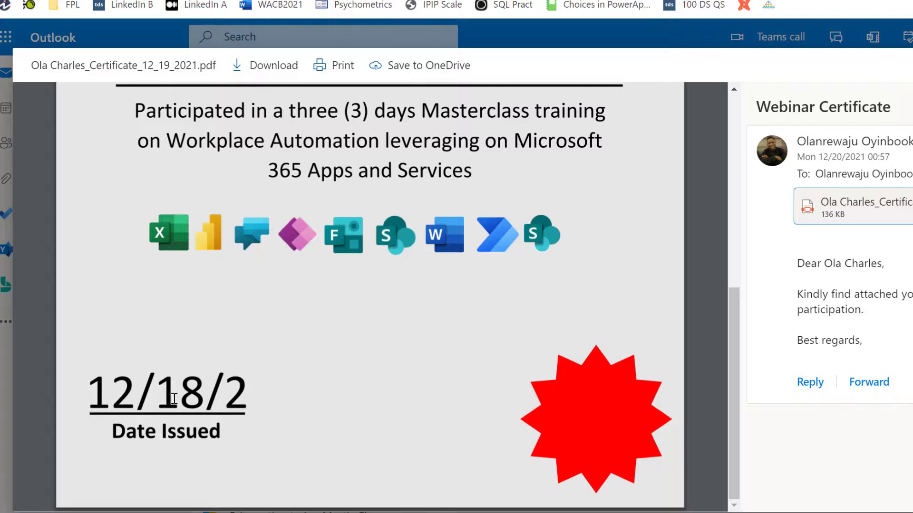
scroll(367, 366, up, 6)
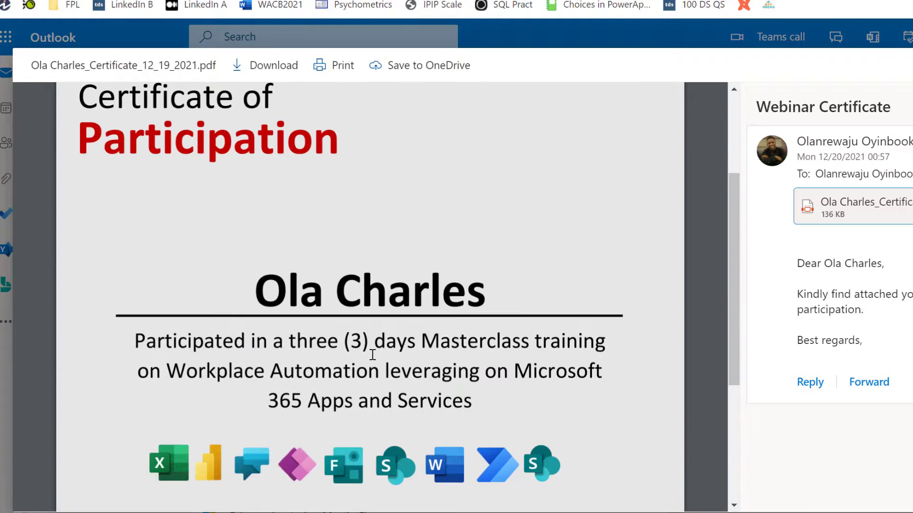
scroll(405, 309, up, 2)
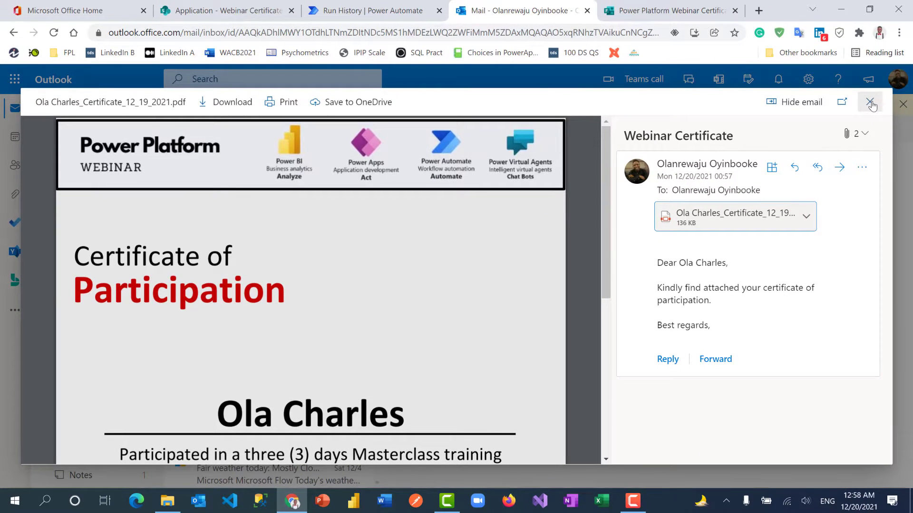
Close the PDF preview and go to the Power Platform Webinar Certificate form.
click(869, 103)
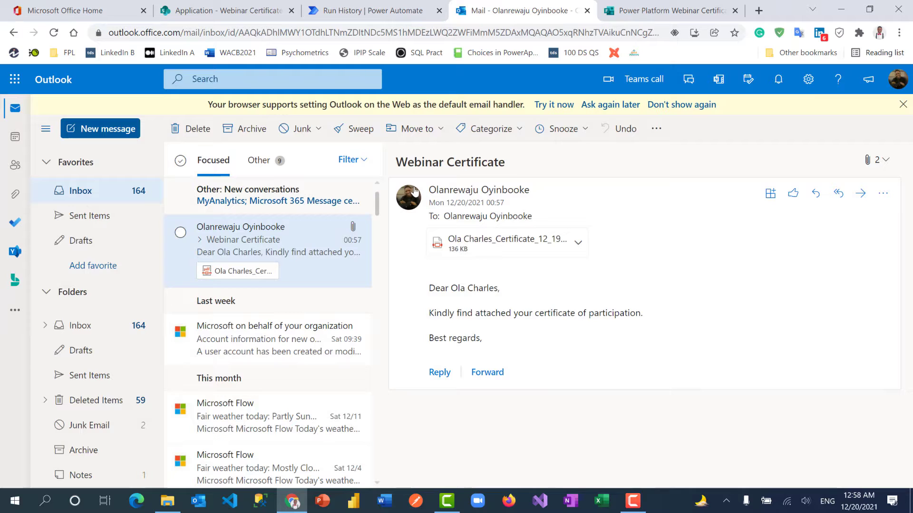
click(683, 9)
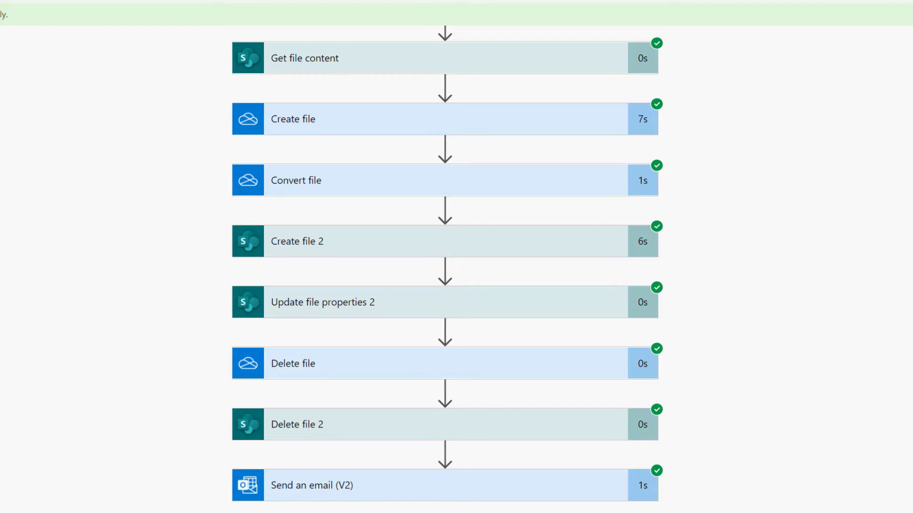
Open the flow's details page to confirm the latest run succeeded.
click(49, 37)
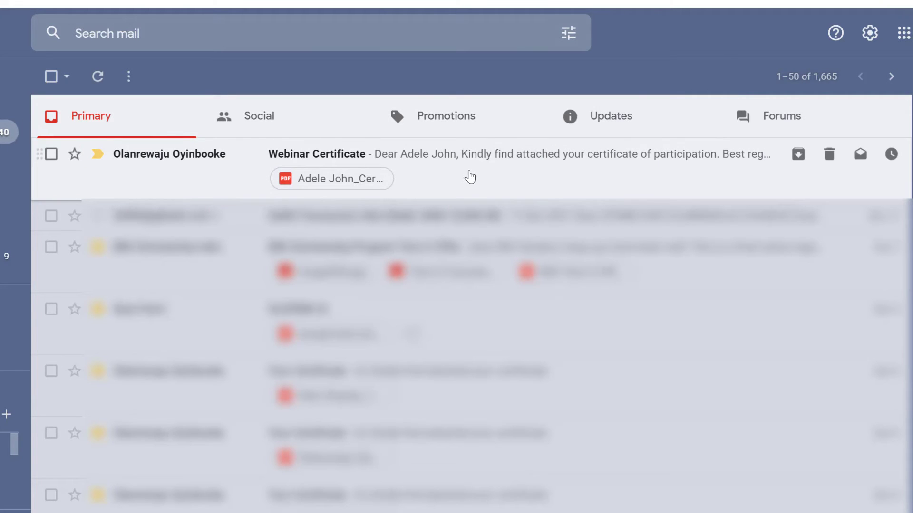
Open the second participant's Webinar Certificate email in Gmail and view the attached PDF certificate.
click(471, 175)
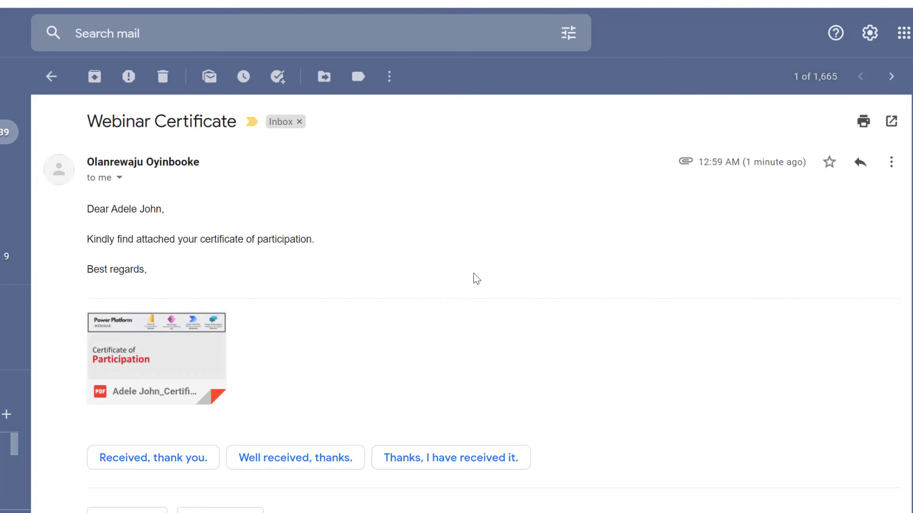
mouse_move(149, 349)
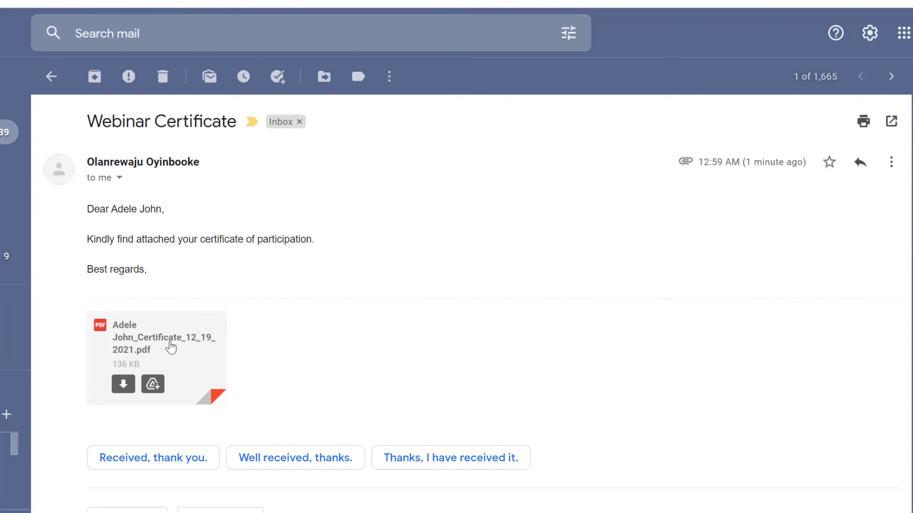
click(202, 345)
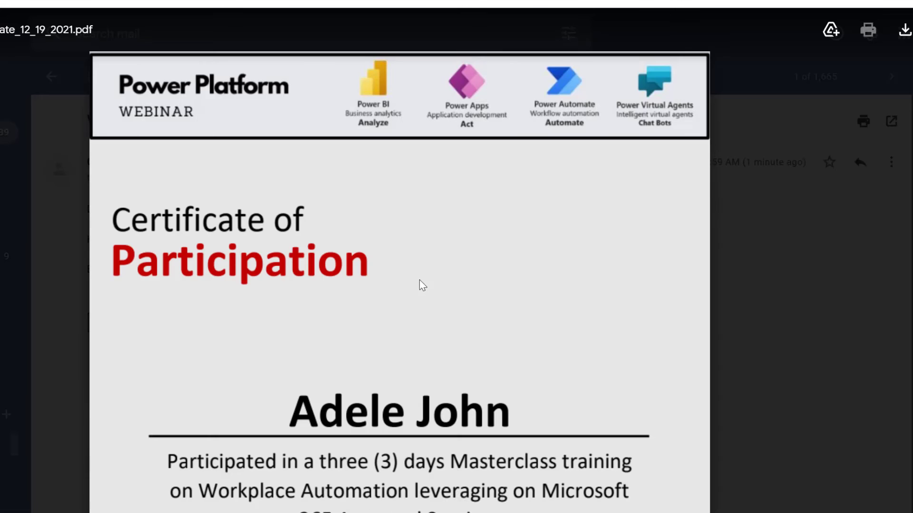
scroll(430, 290, down, 5)
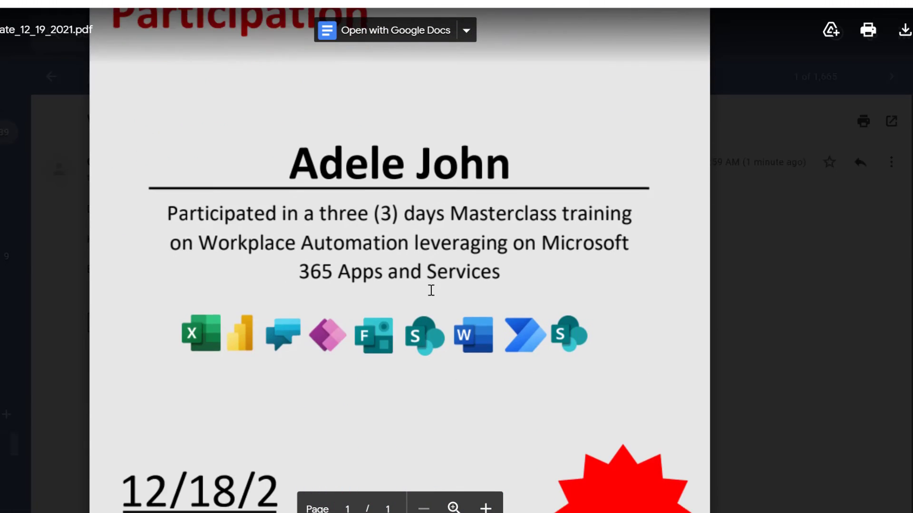
scroll(431, 290, down, 2)
scroll(431, 291, up, 8)
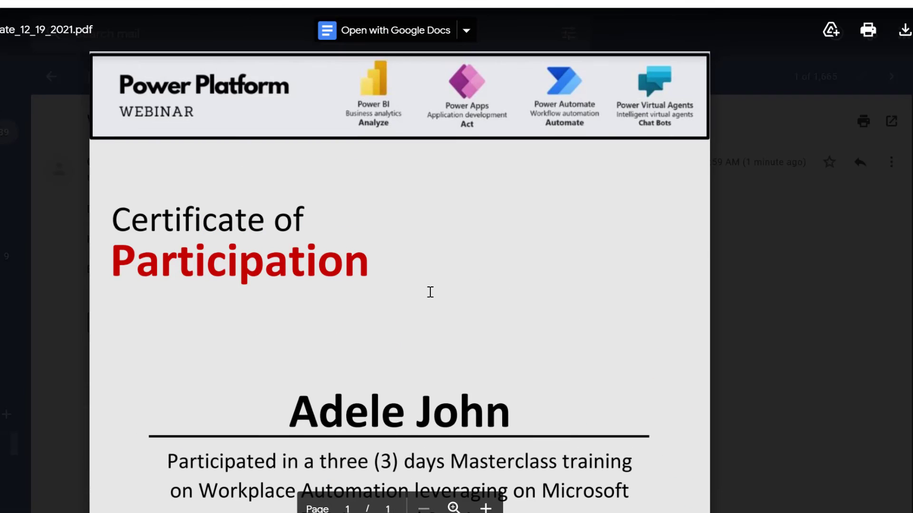